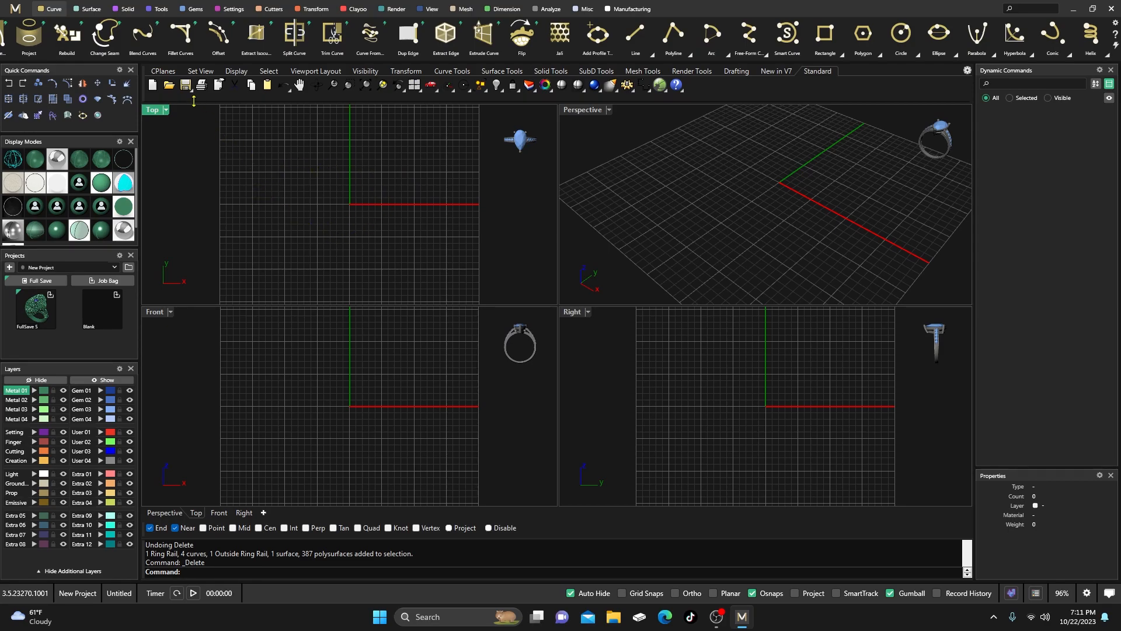
Create a ring rail for US finger size 7.
click(161, 15)
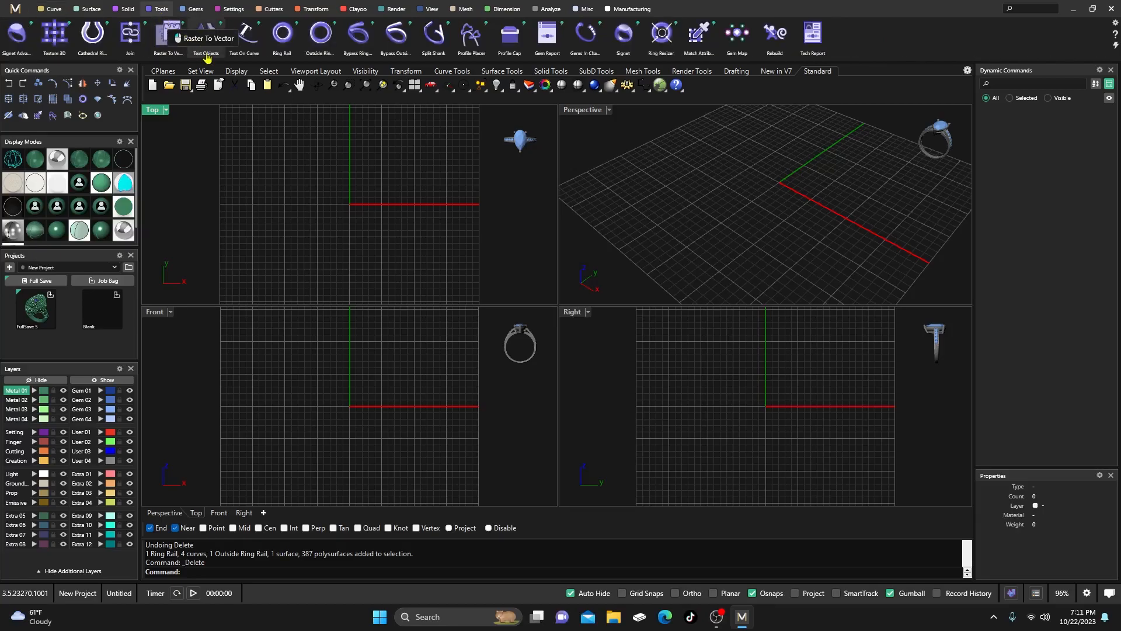
click(281, 39)
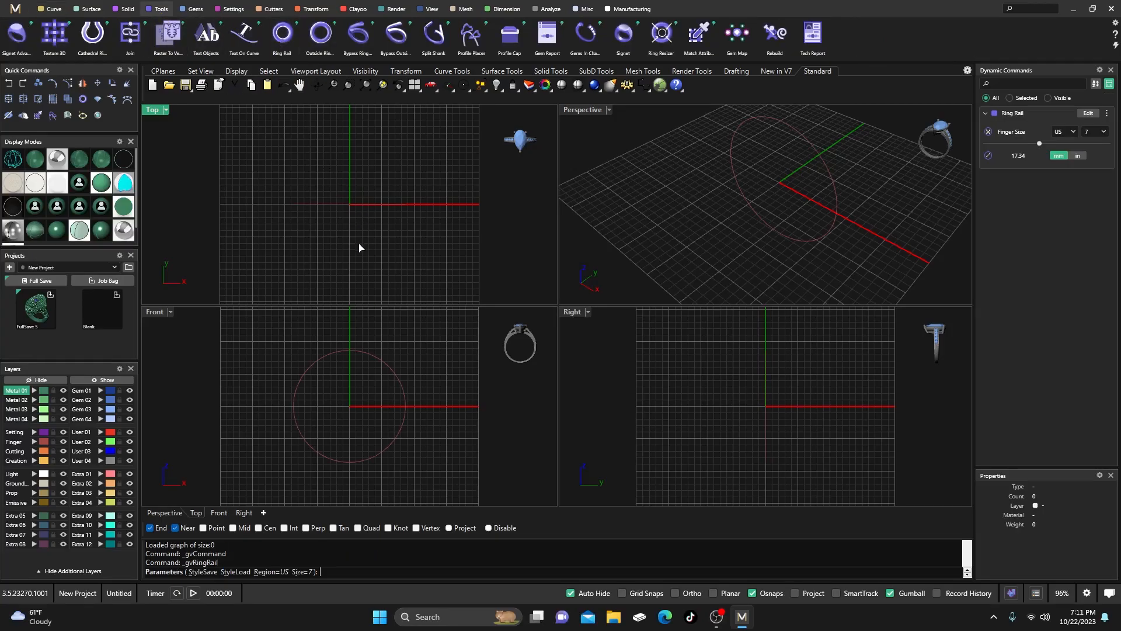
key(Return)
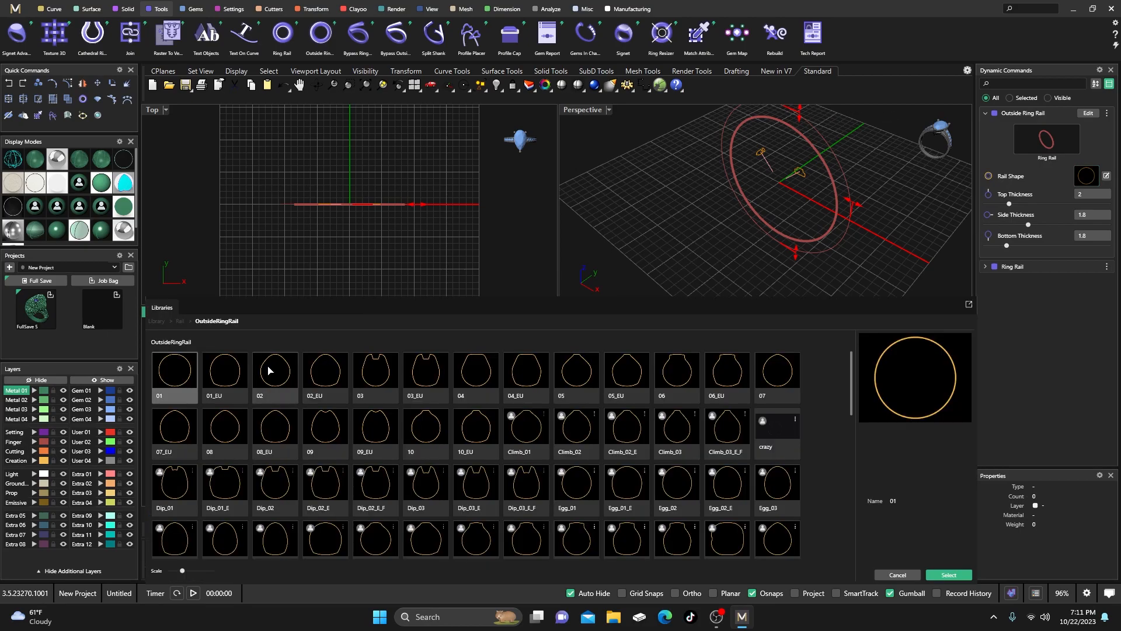
Add an outside ring rail with shape 01_EU, top thickness 5 mm, side thickness 2.5 mm and bottom thickness 2.5 mm.
click(226, 374)
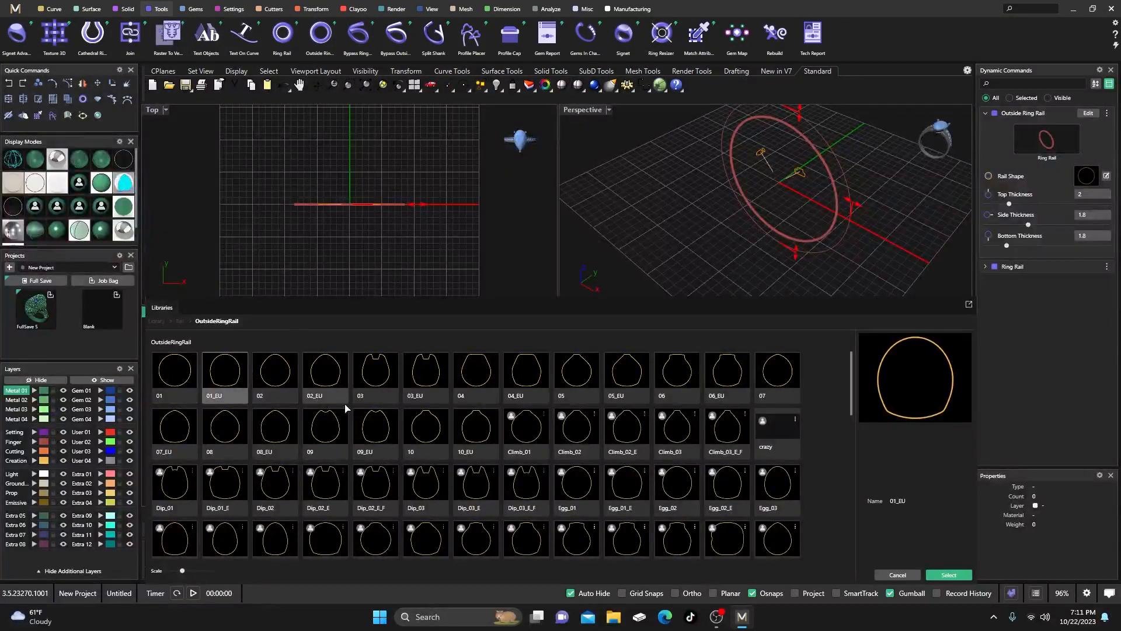
double_click(225, 374)
drag(367, 365, 365, 346)
drag(412, 403, 419, 407)
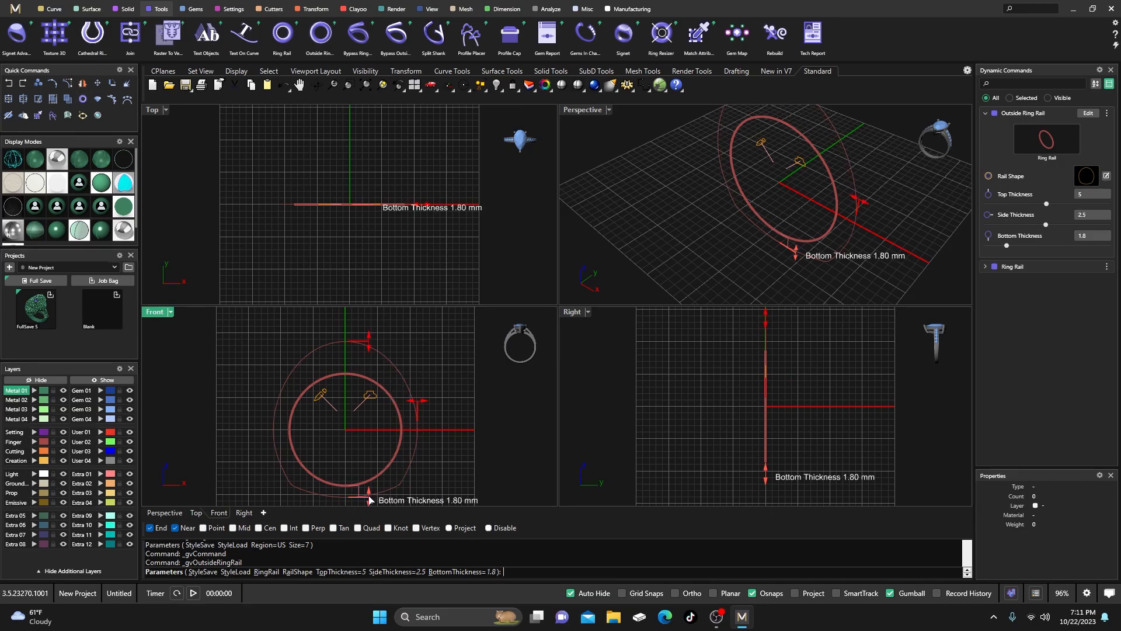
drag(369, 500, 369, 509)
key(Return)
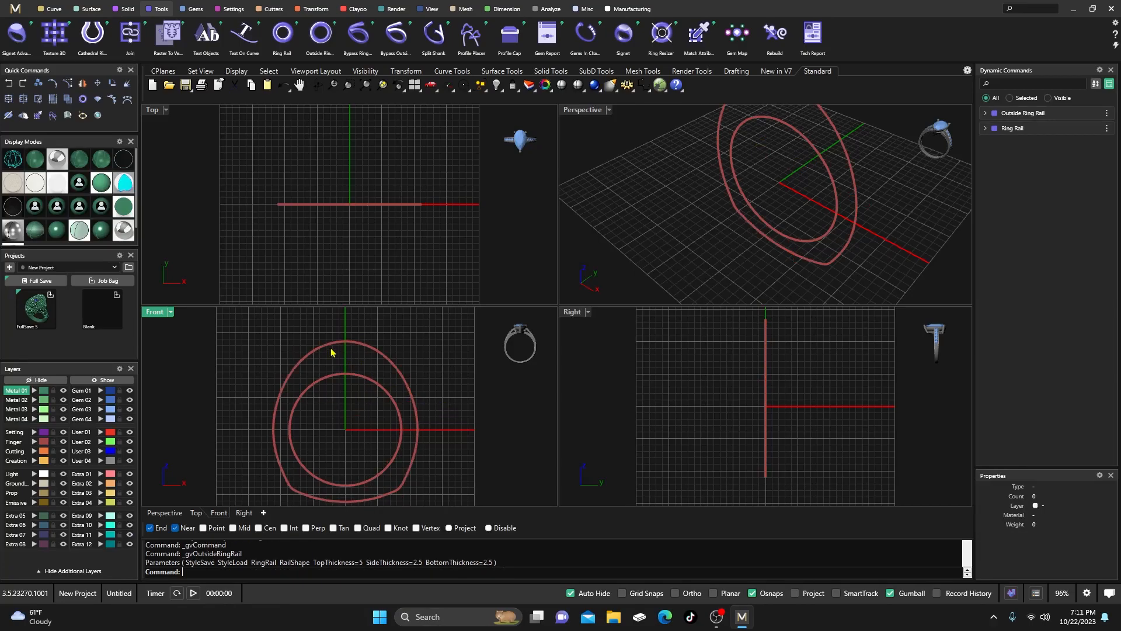
Change the seam of the inner ring rail to the bottom of the circle, at position 0.5.
click(353, 375)
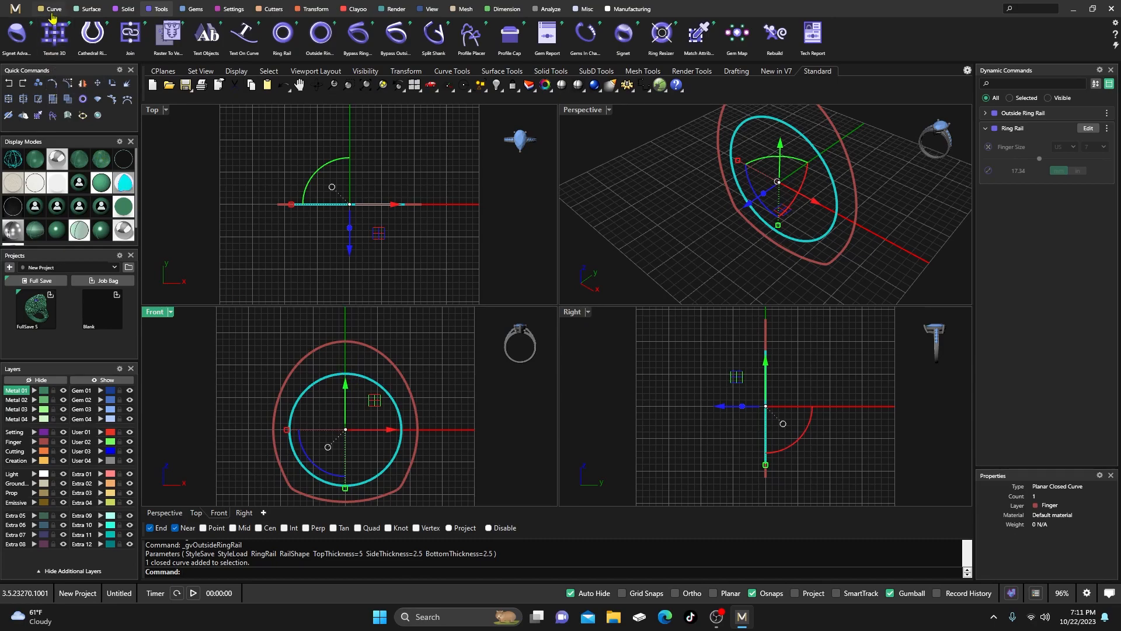
click(53, 11)
click(105, 34)
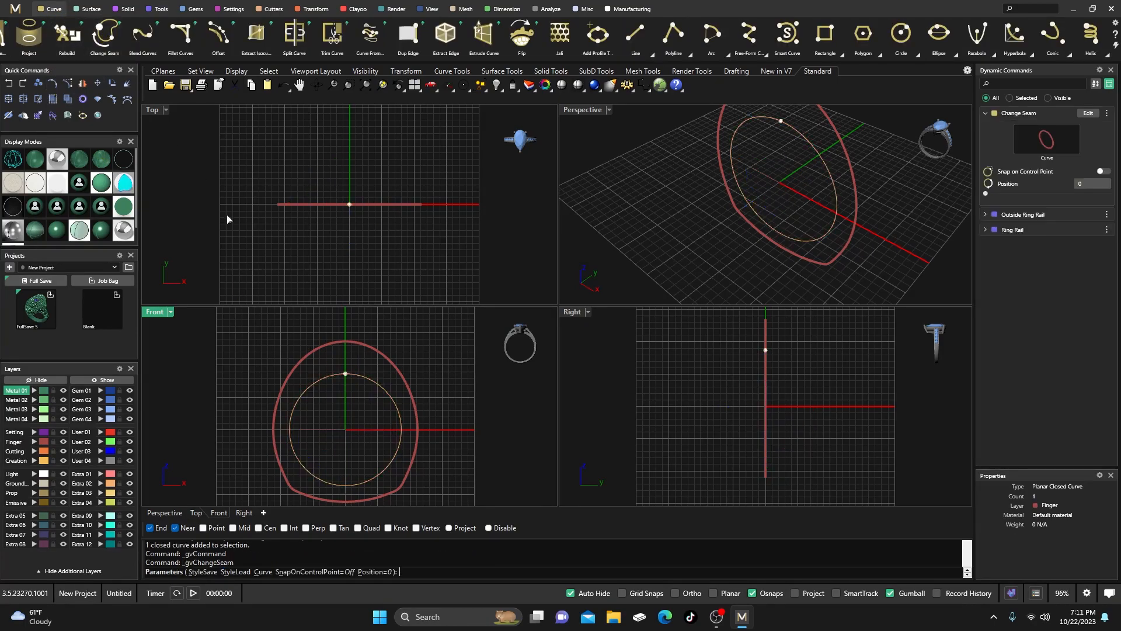
mouse_move(346, 376)
mouse_down()
mouse_move(397, 414)
mouse_move(377, 476)
mouse_move(345, 491)
mouse_up()
key(Return)
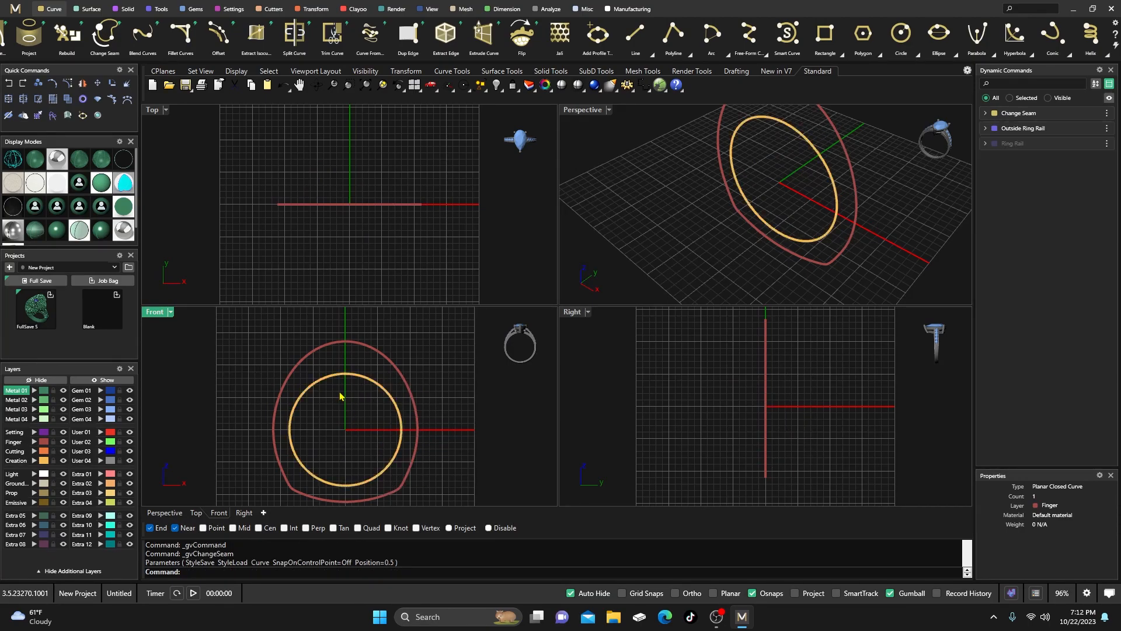
Assign the reseamed inner ring curve to the Finger layer.
click(328, 374)
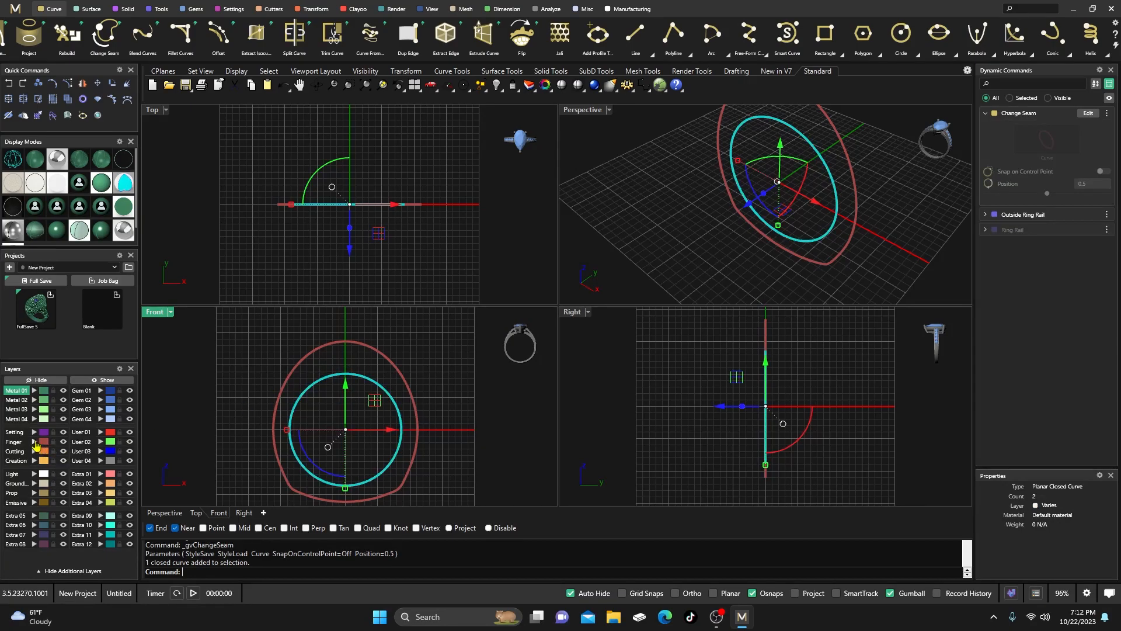
click(34, 443)
click(255, 370)
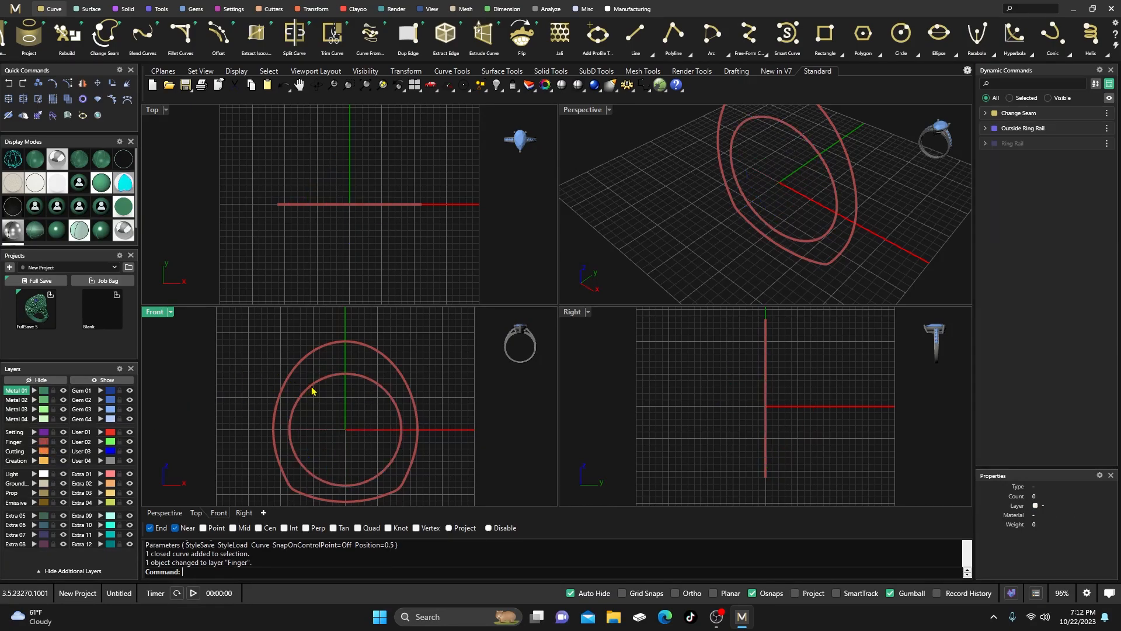
Start Profile Placer on the inner rail with the outer rail as outside curve, using a domed, flat-based shank profile from the library.
click(347, 377)
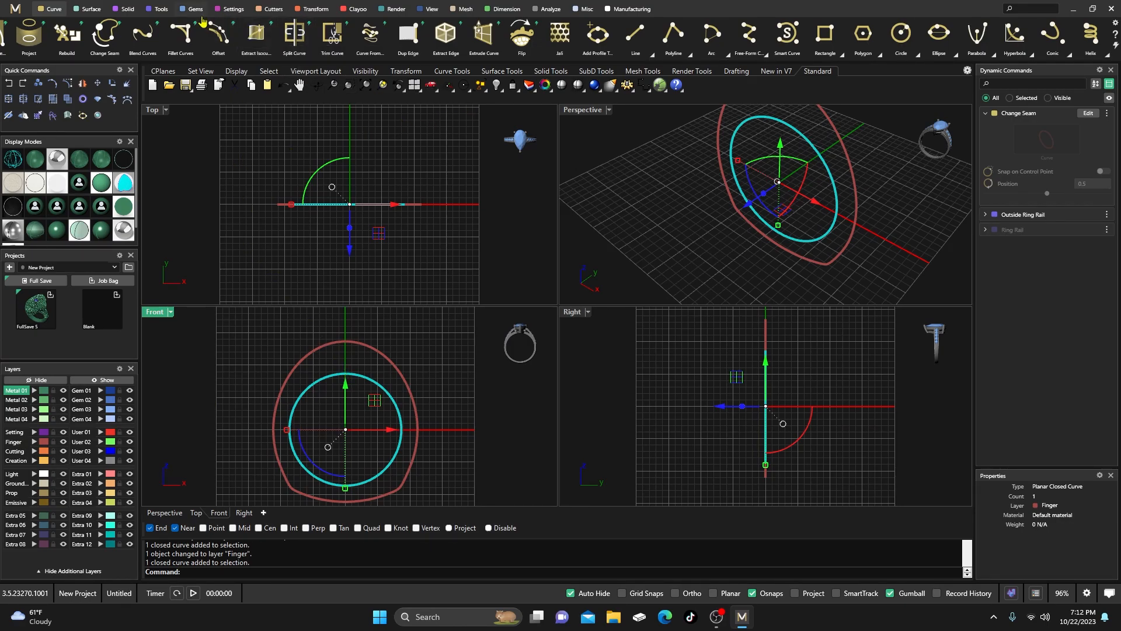
click(164, 9)
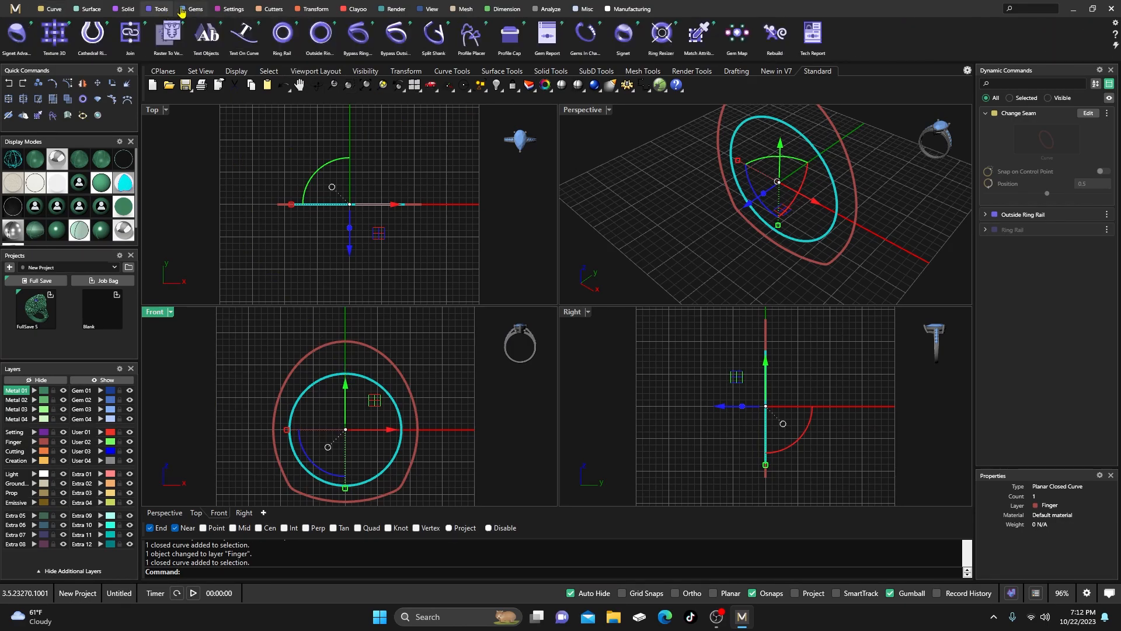
click(471, 34)
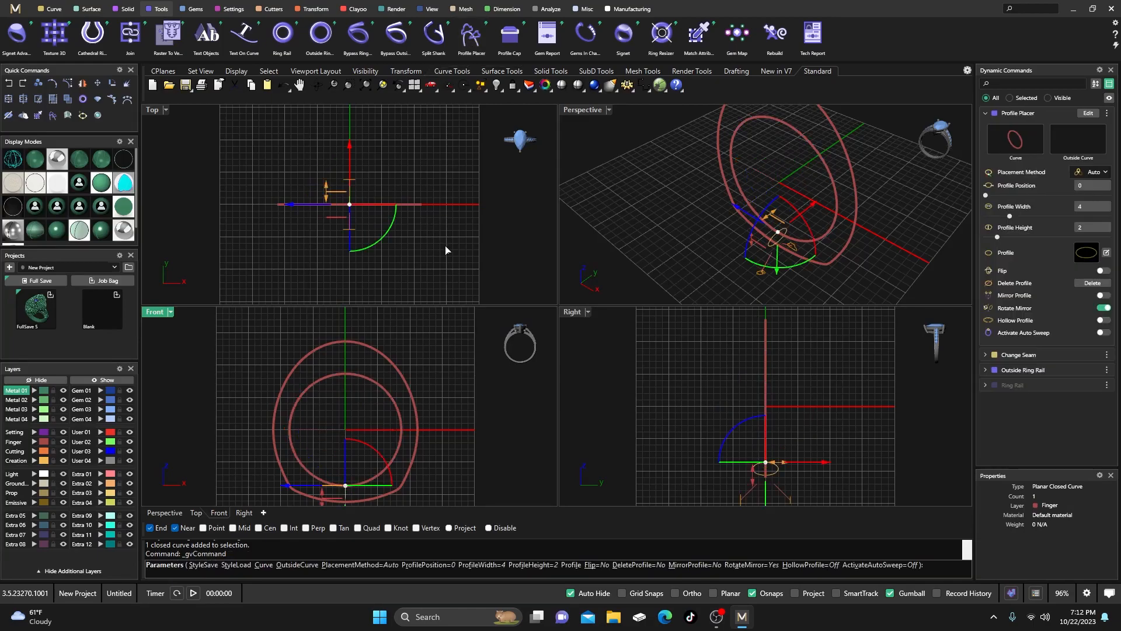
click(1082, 145)
click(861, 206)
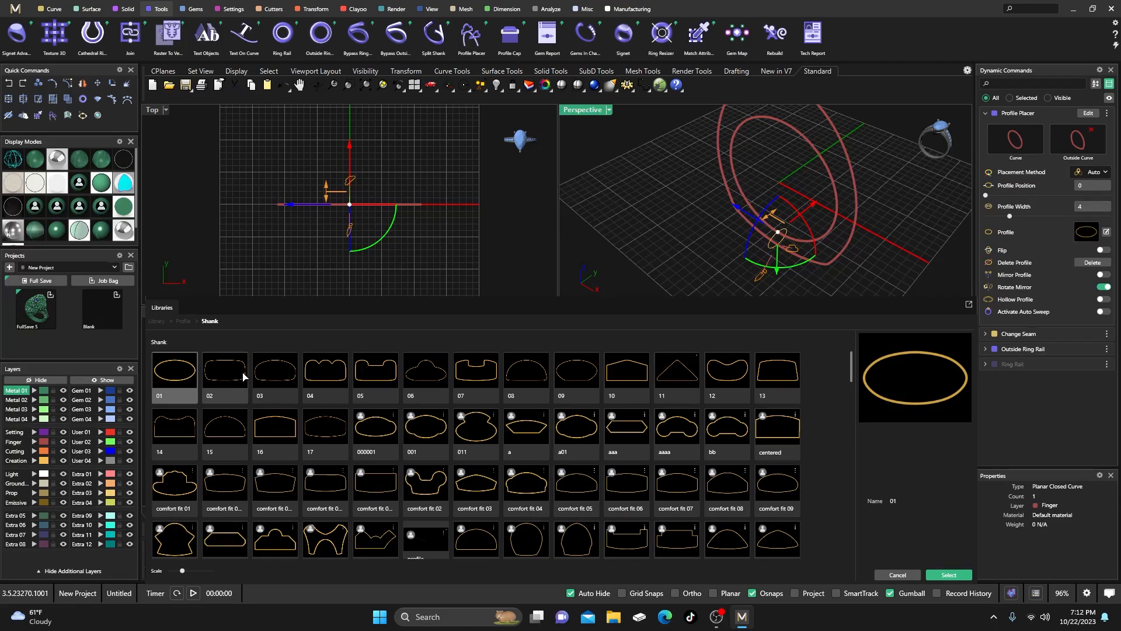
scroll(327, 444, down, 5)
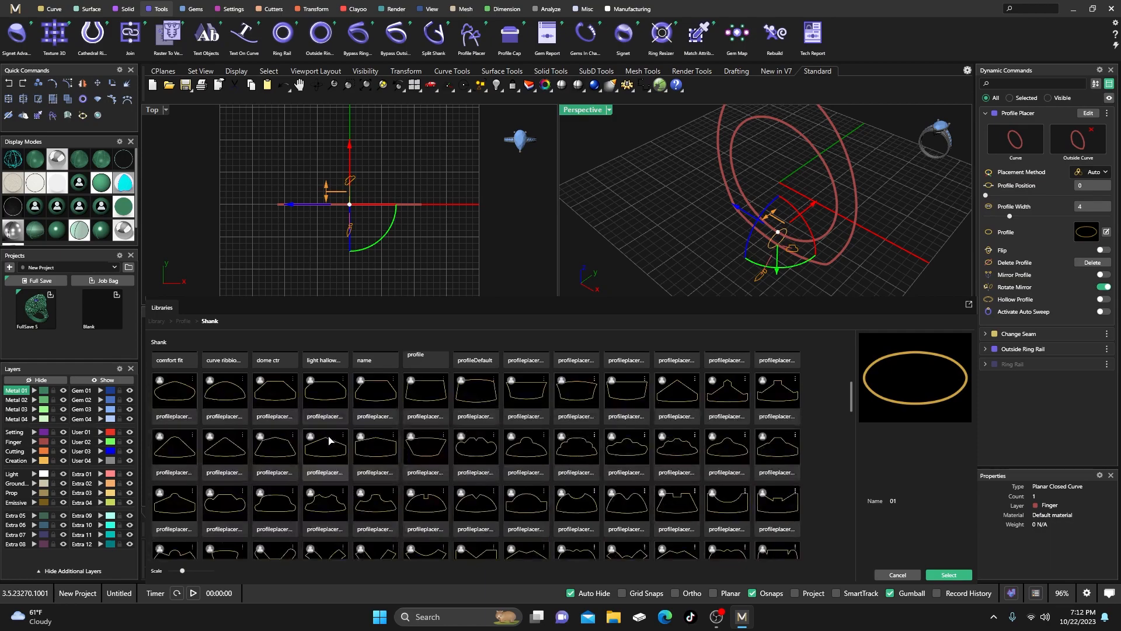
scroll(338, 444, down, 5)
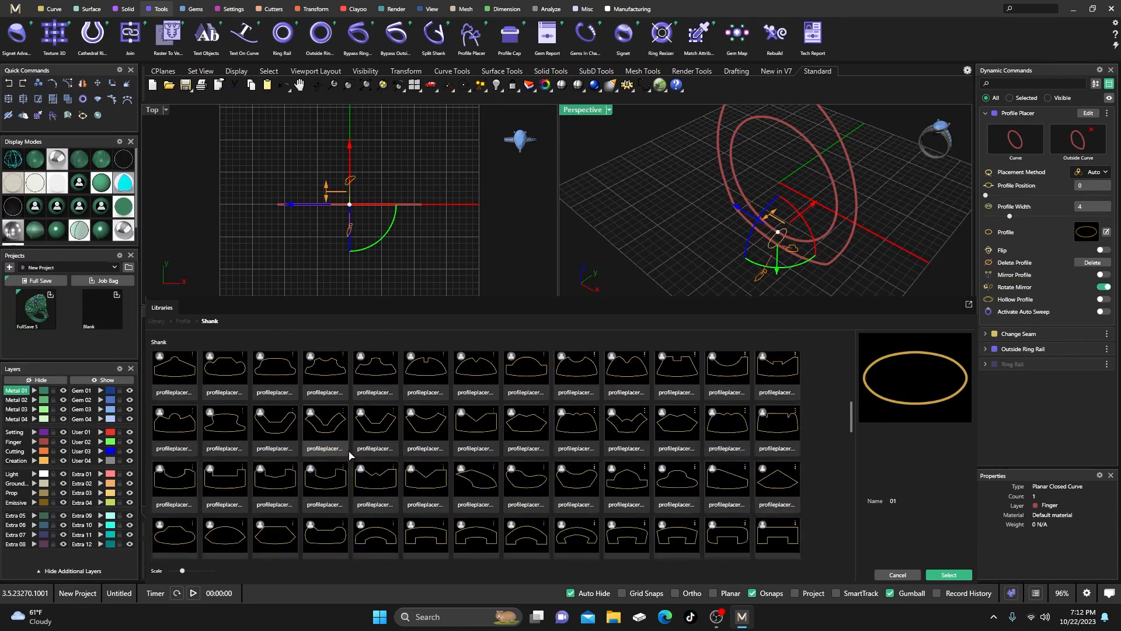
scroll(351, 453, down, 6)
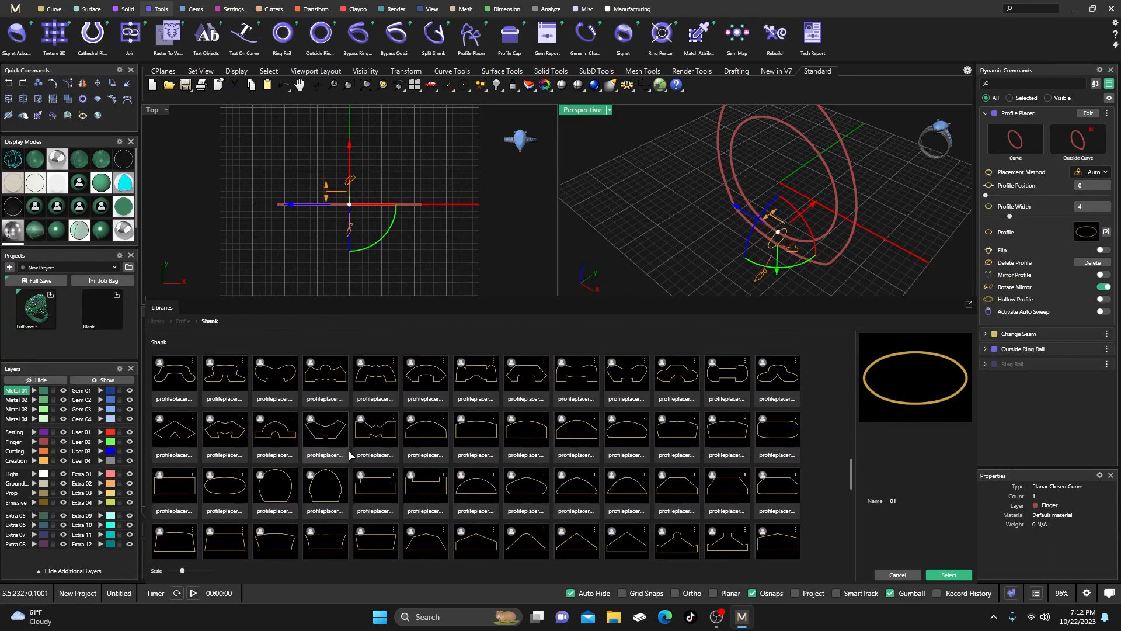
double_click(528, 431)
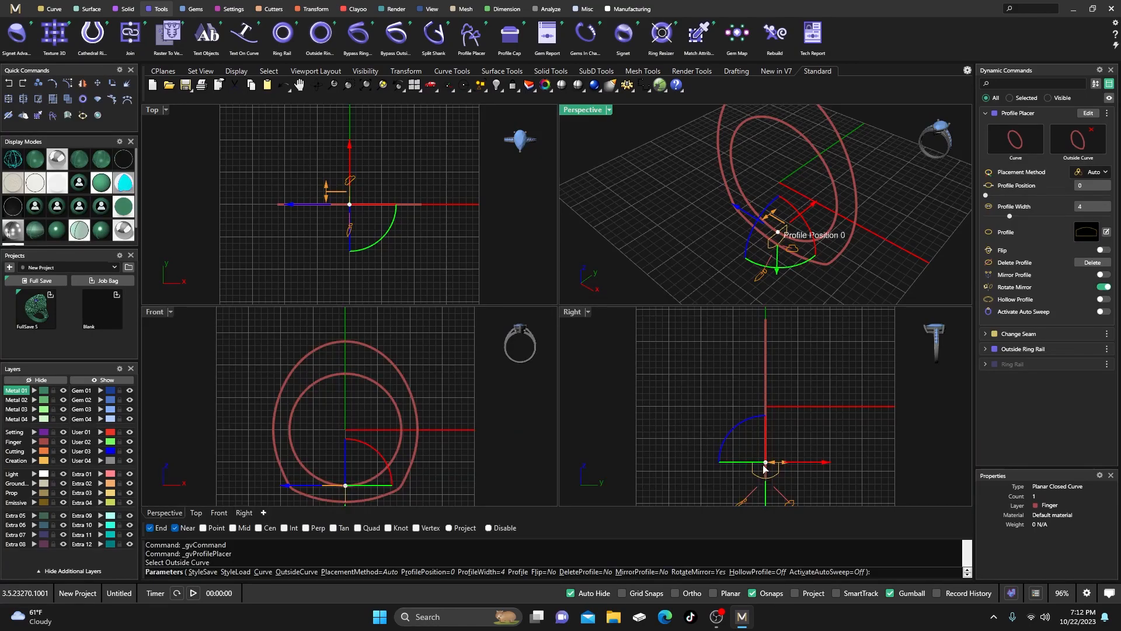
Set the width of the profile at the bottom of the ring to 3 mm.
scroll(798, 227, up, 5)
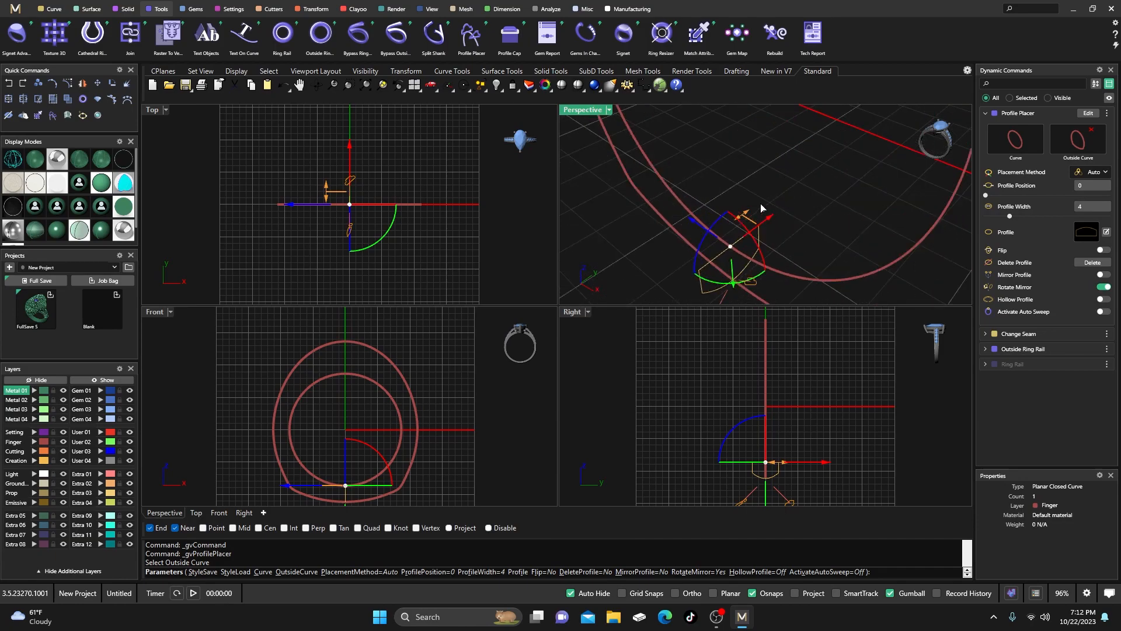
mouse_move(744, 219)
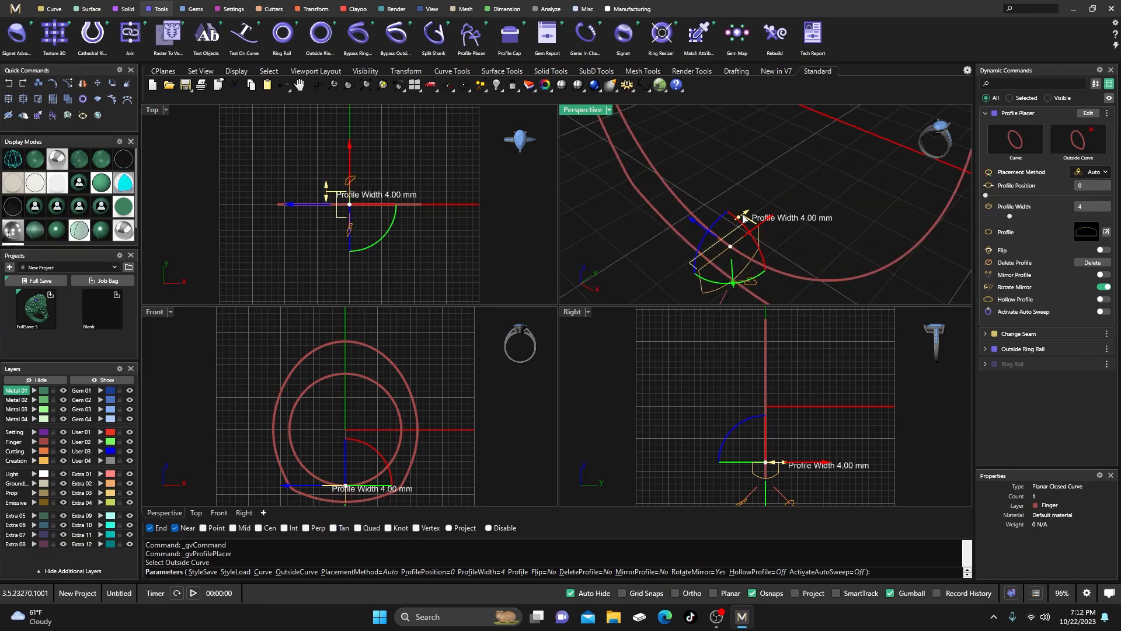
drag(745, 217, 732, 229)
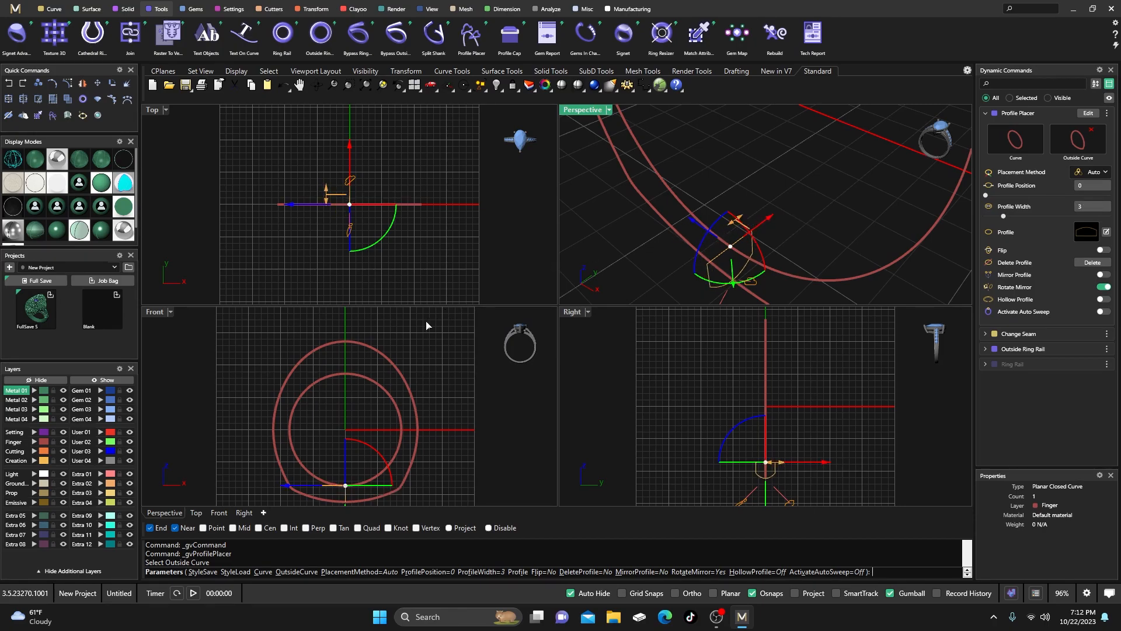
Add a second profile at the top of the ring at position 0.5 with a 6 mm width, and finish the profile placement.
click(344, 375)
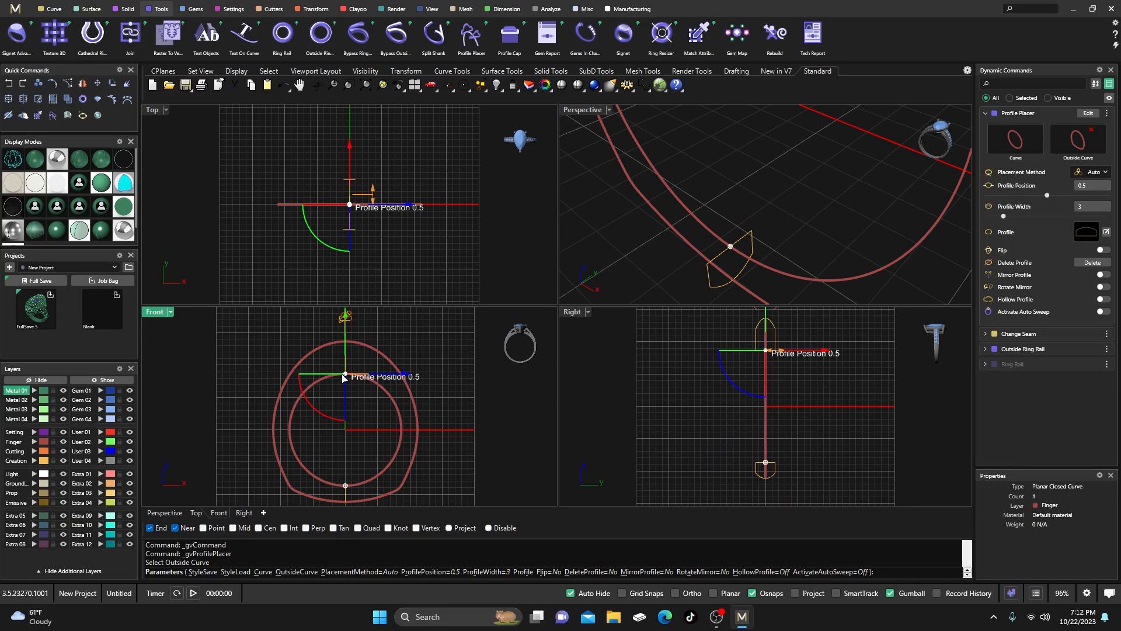
scroll(806, 343, up, 4)
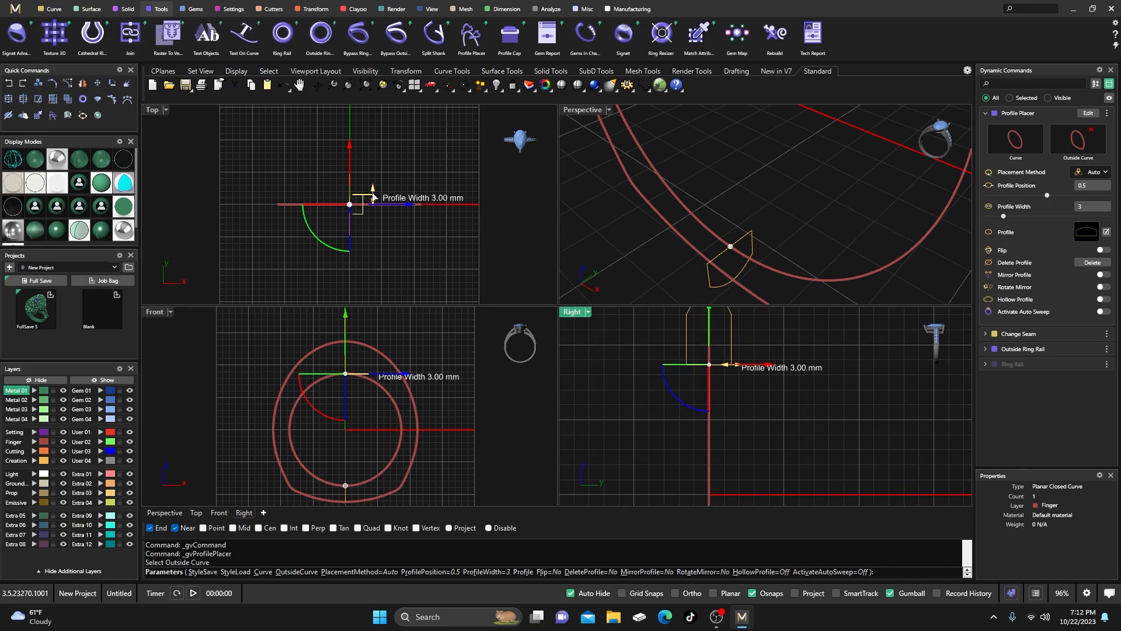
drag(373, 193, 377, 181)
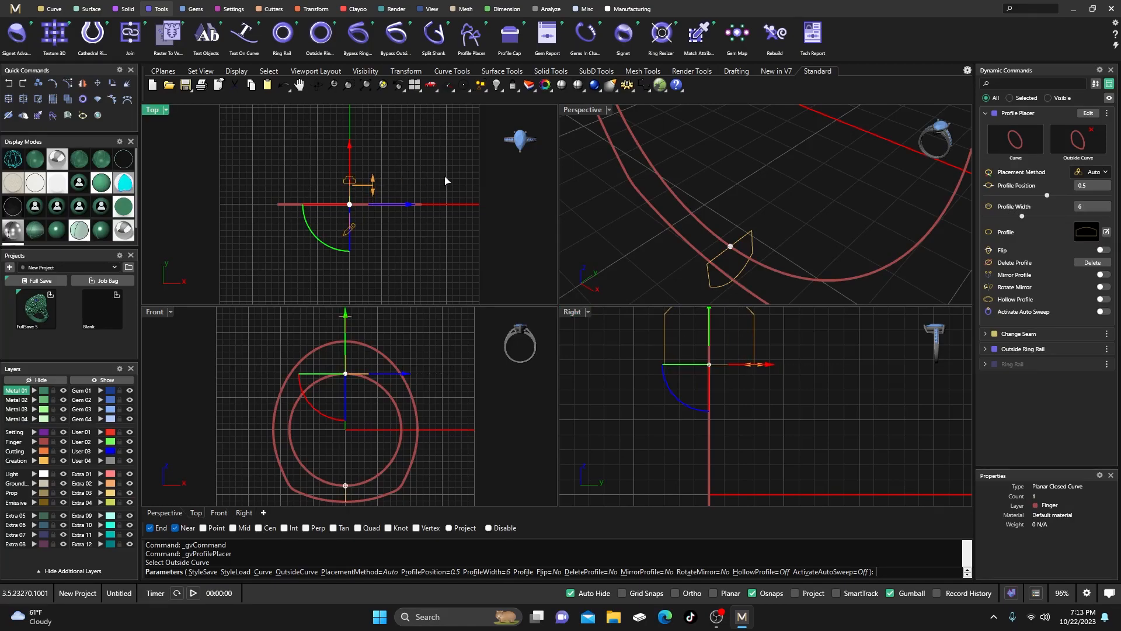
key(Return)
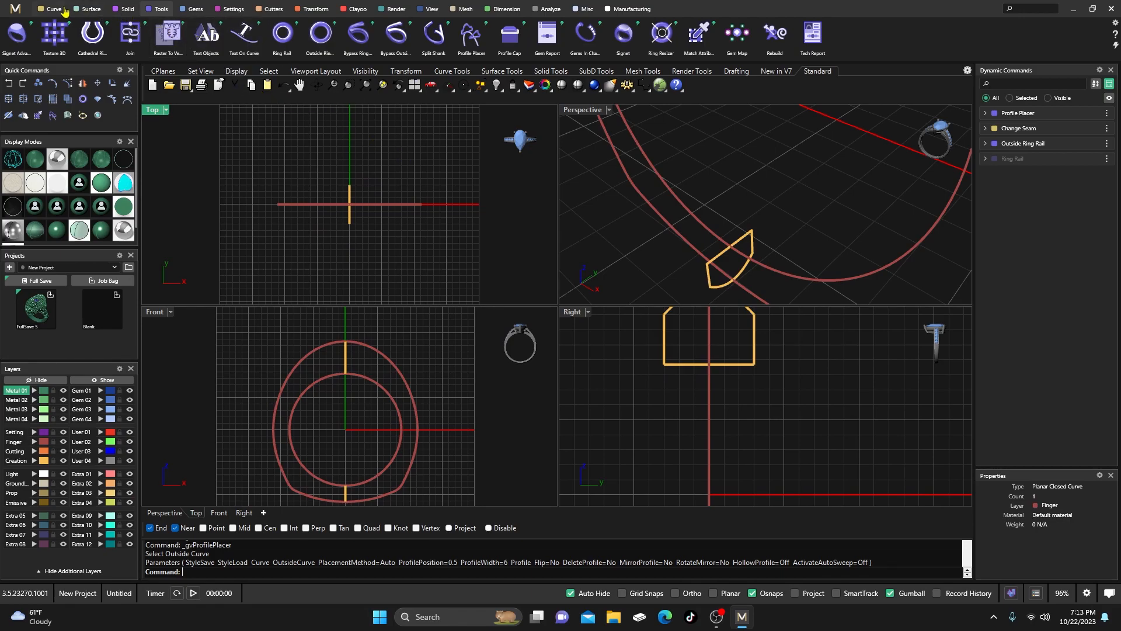
Build a closed Sweep 2 along the inner and outer ring rails through the top and bottom profiles.
click(92, 9)
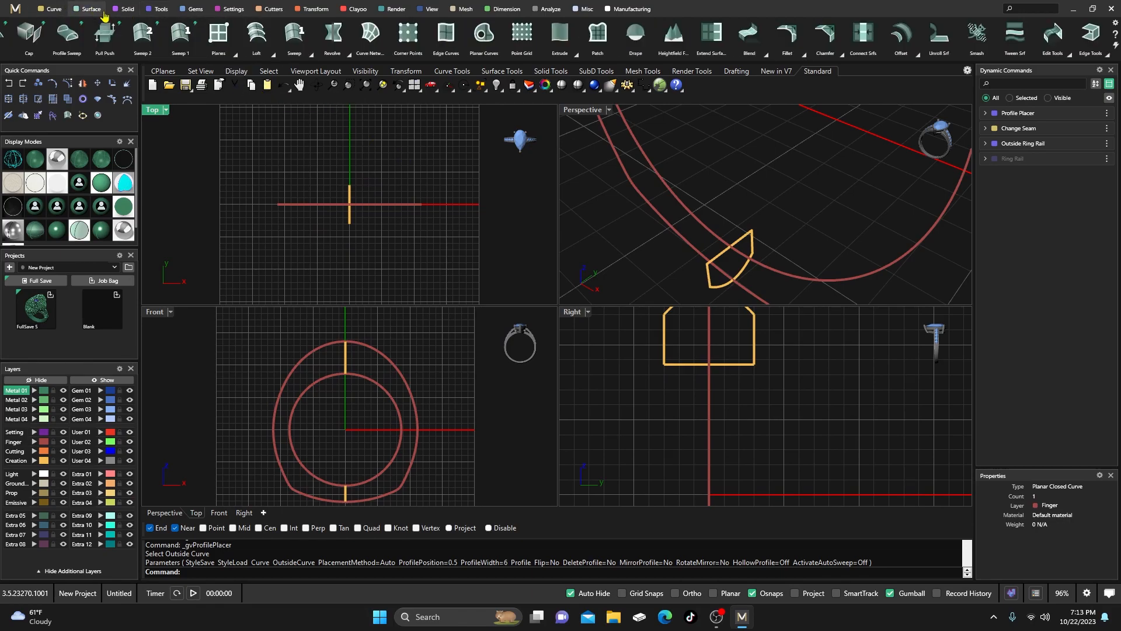
click(143, 33)
drag(425, 352, 369, 411)
click(346, 366)
click(345, 497)
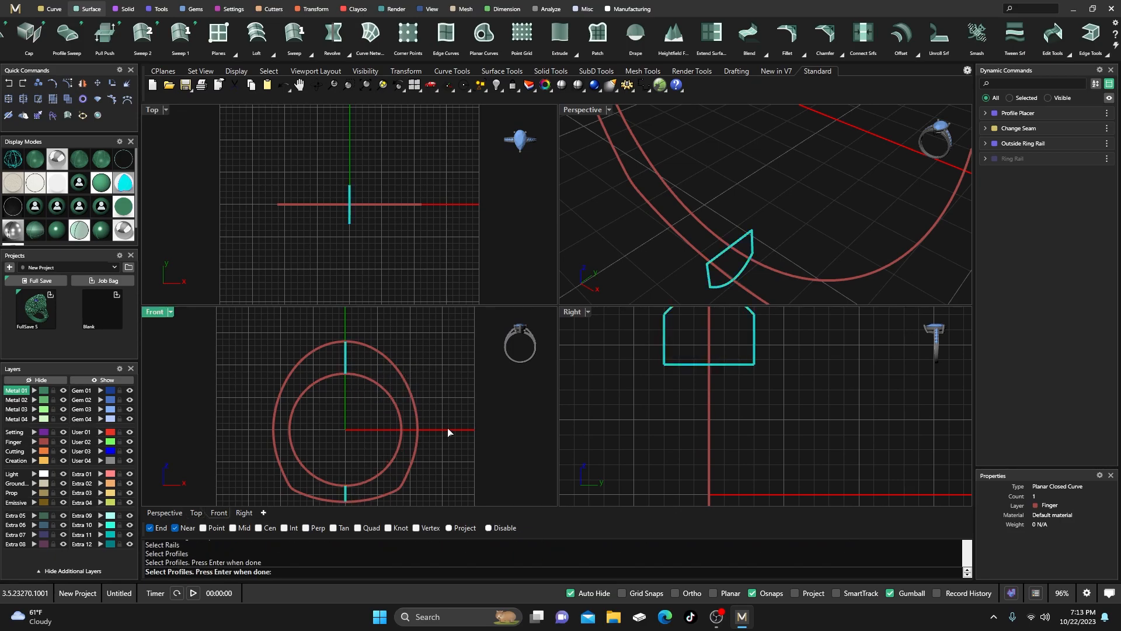
key(Return)
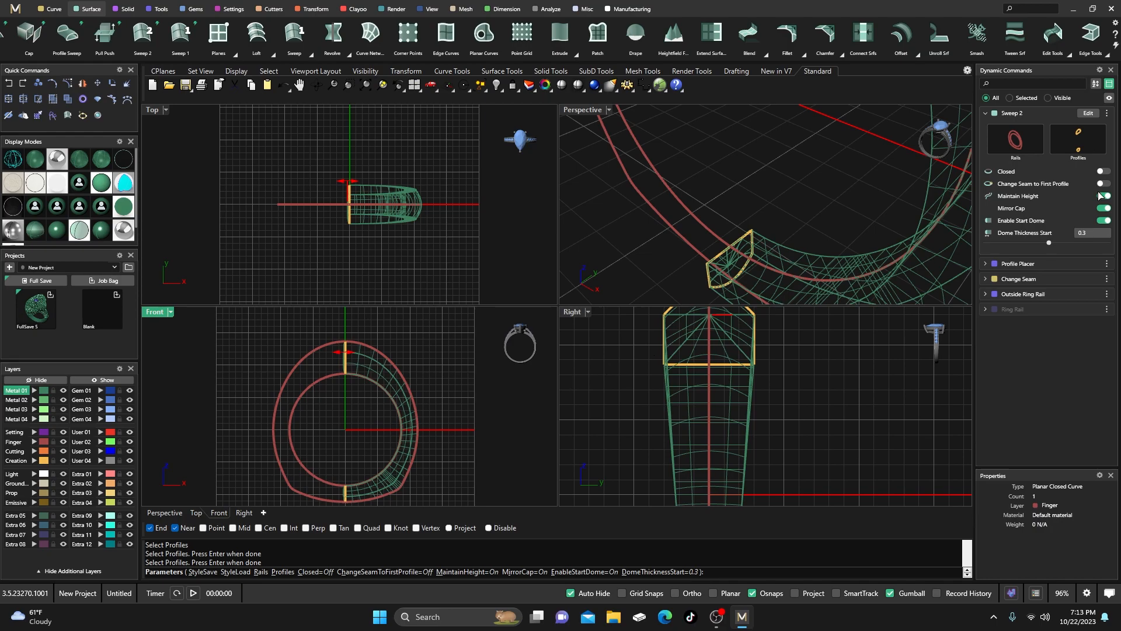
click(1103, 172)
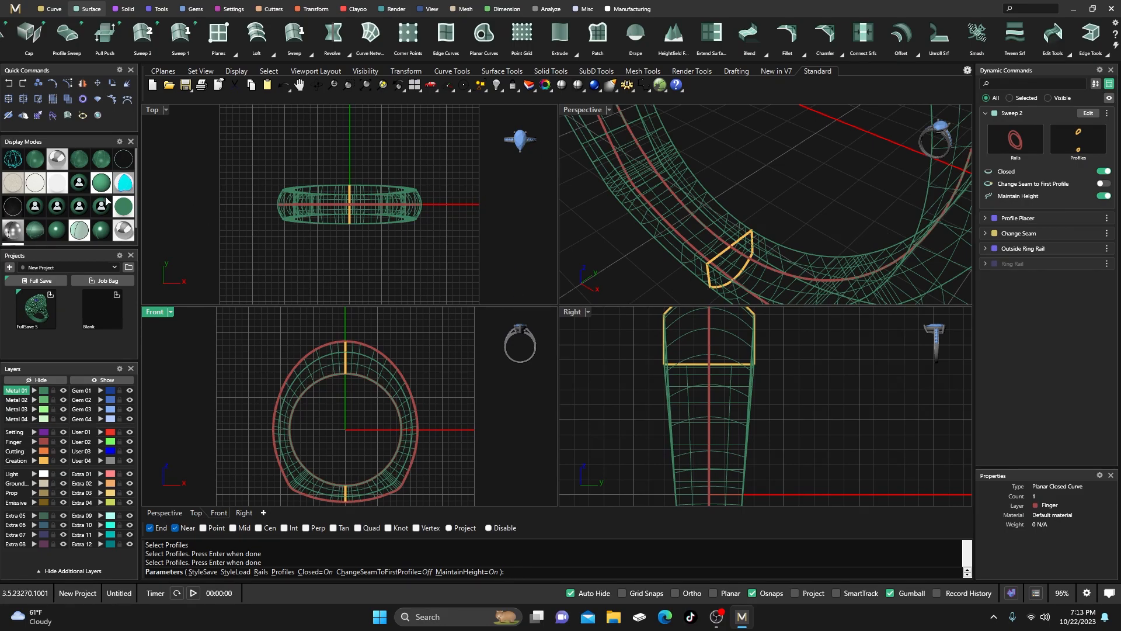
Switch to a shaded display mode, examine the ring shank in an enlarged perspective view and finish the sweep.
click(80, 229)
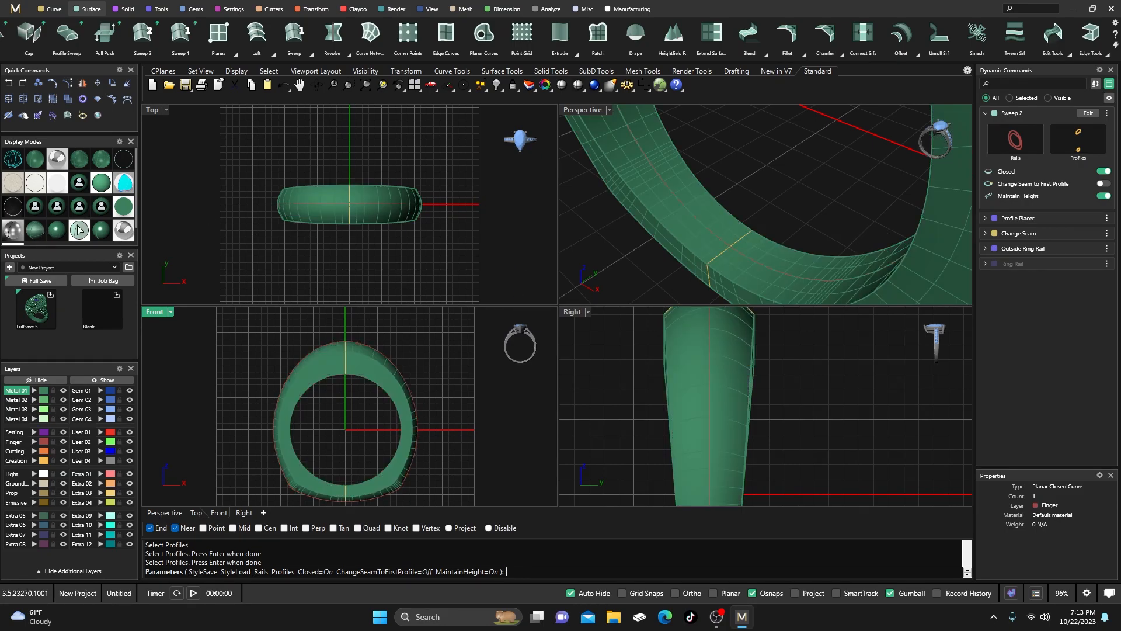
double_click(581, 111)
scroll(573, 245, down, 5)
scroll(595, 340, down, 5)
right_drag(596, 353, 594, 323)
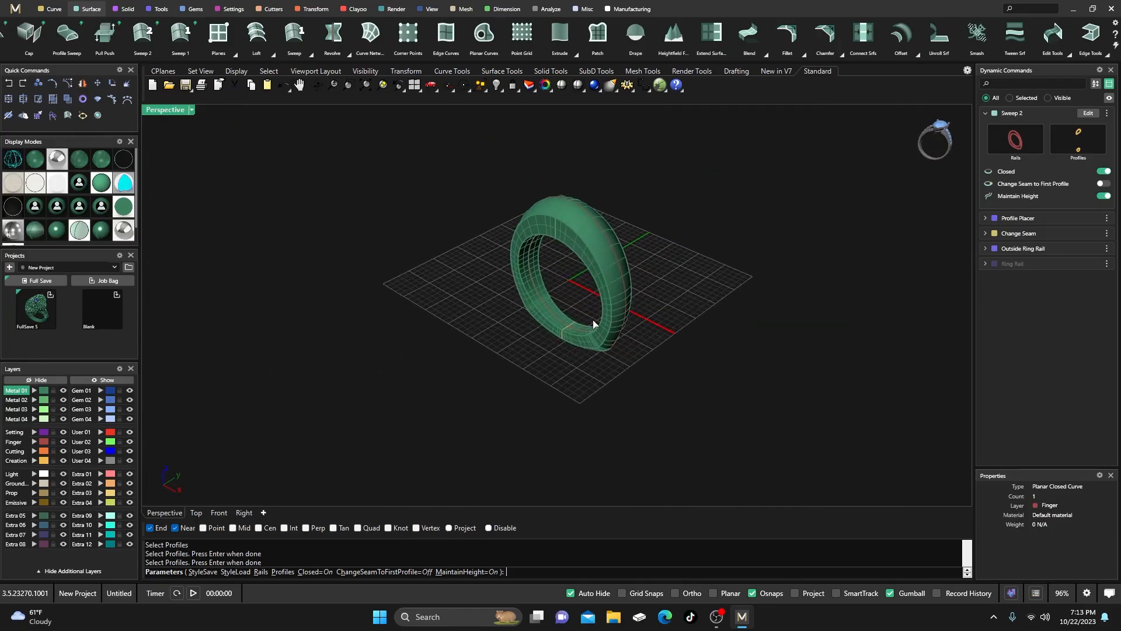
scroll(520, 338, up, 3)
right_drag(521, 338, 554, 362)
right_click(536, 357)
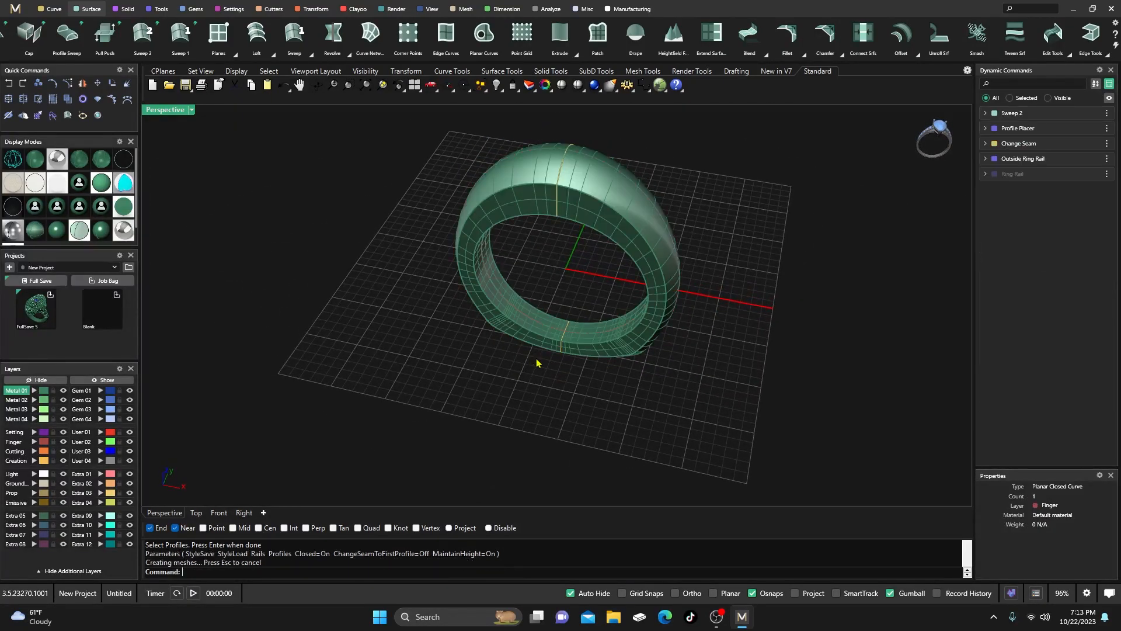
scroll(432, 404, down, 3)
right_drag(450, 431, 387, 369)
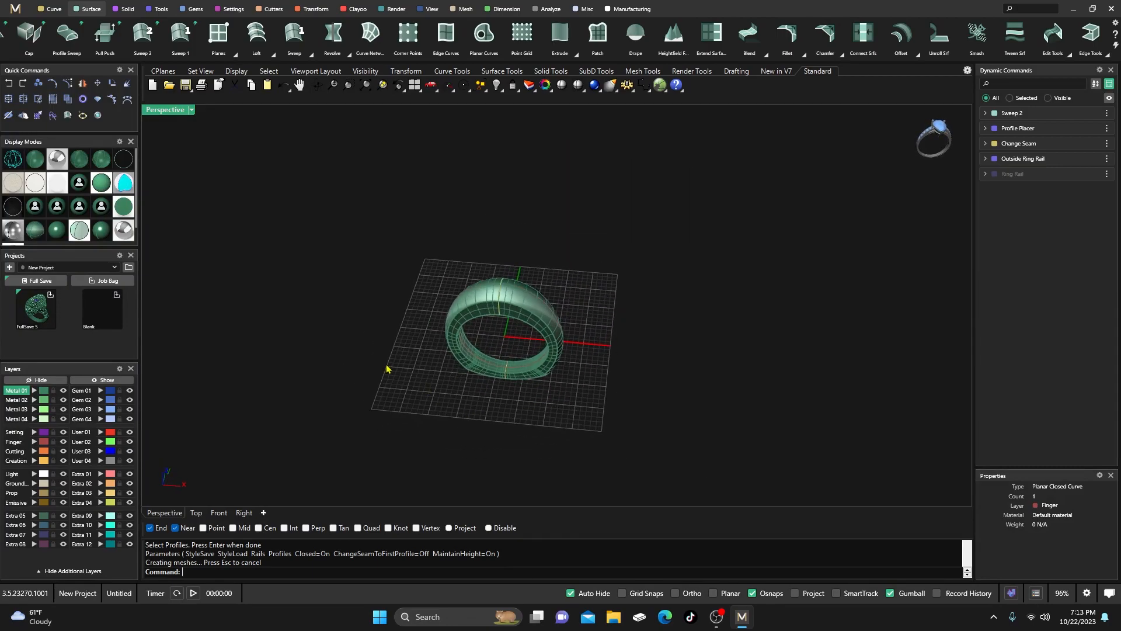
double_click(170, 112)
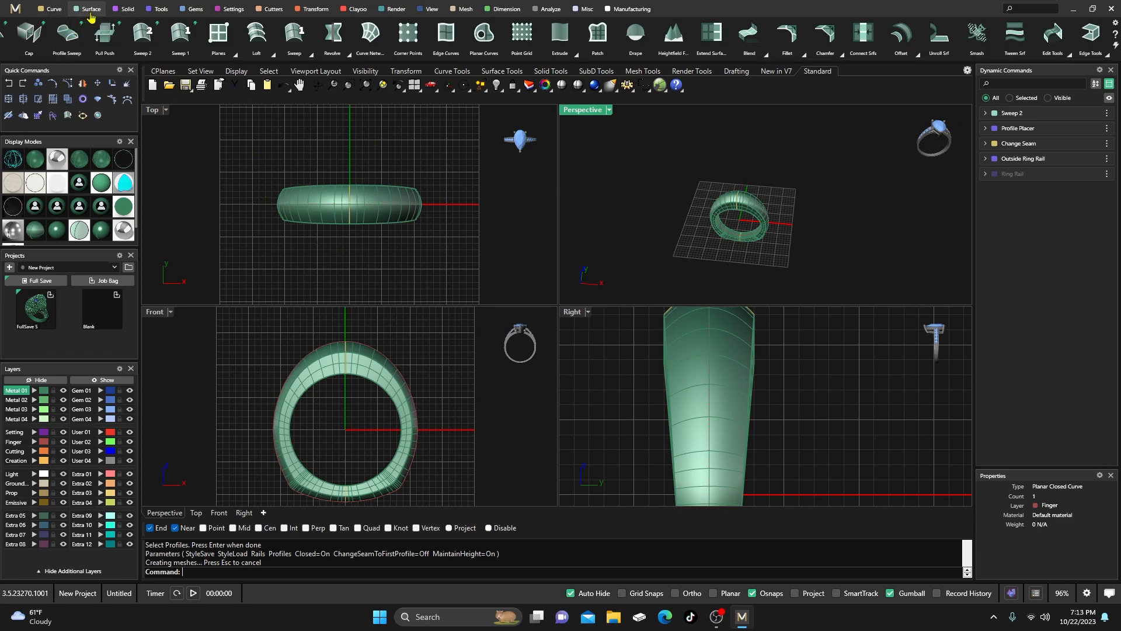
Draw a rectangular plane on the Cutting layer in the Top view, extending past the whole ring shank.
click(216, 34)
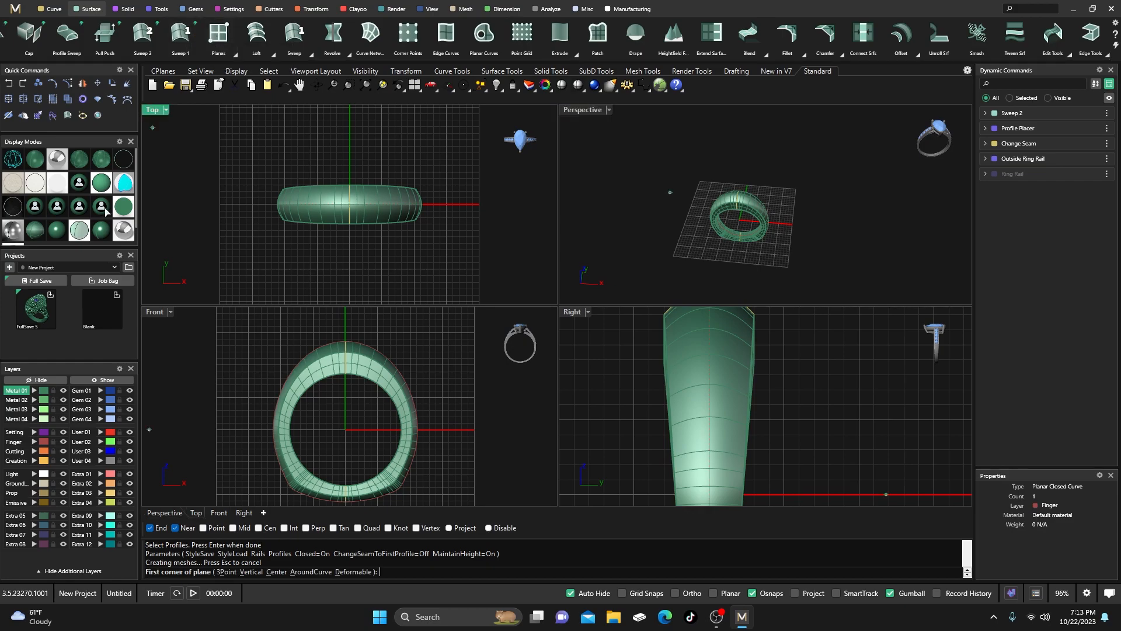
click(16, 452)
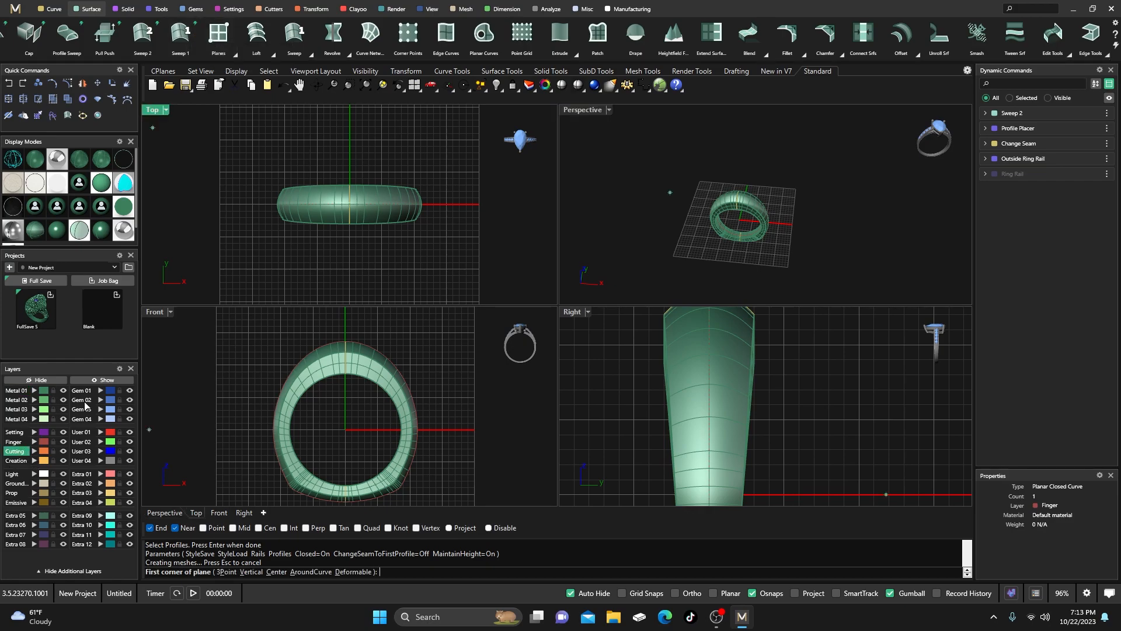
click(252, 156)
click(464, 268)
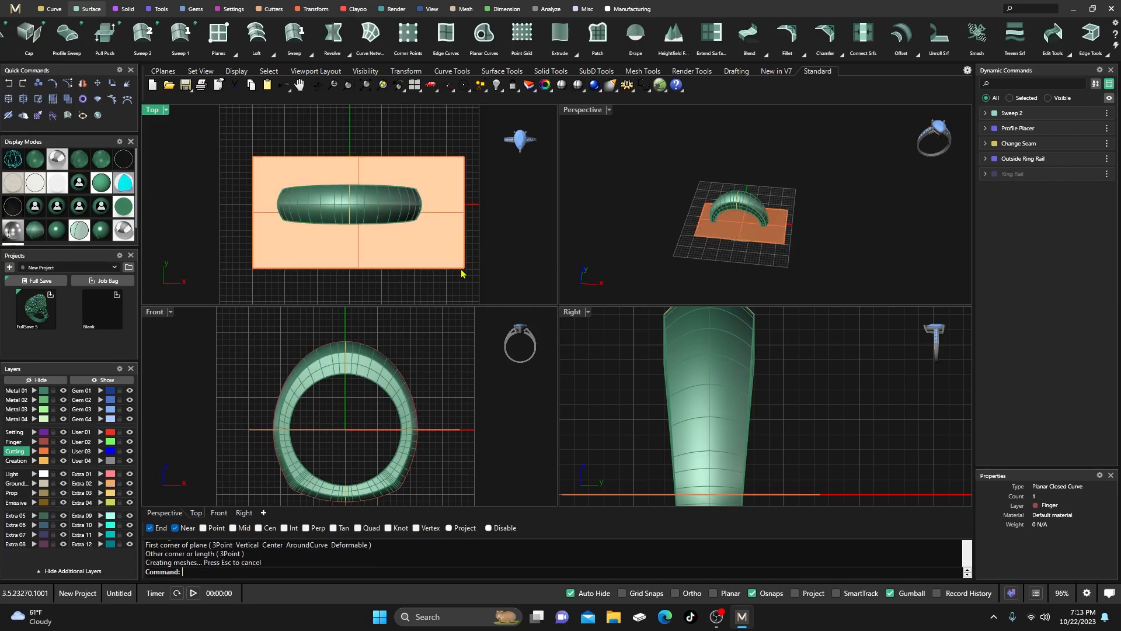
Try to cut away the lower half of the ring shank with a Boolean Difference, using the cutting plane as second surface.
click(125, 10)
click(30, 34)
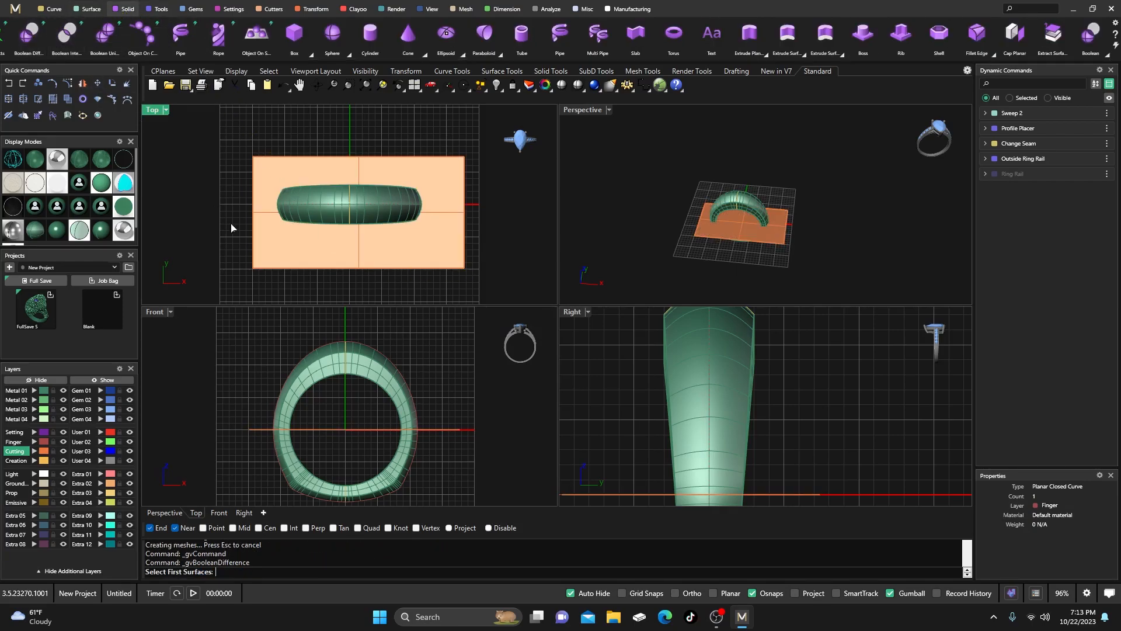
click(301, 219)
right_click(281, 246)
click(277, 254)
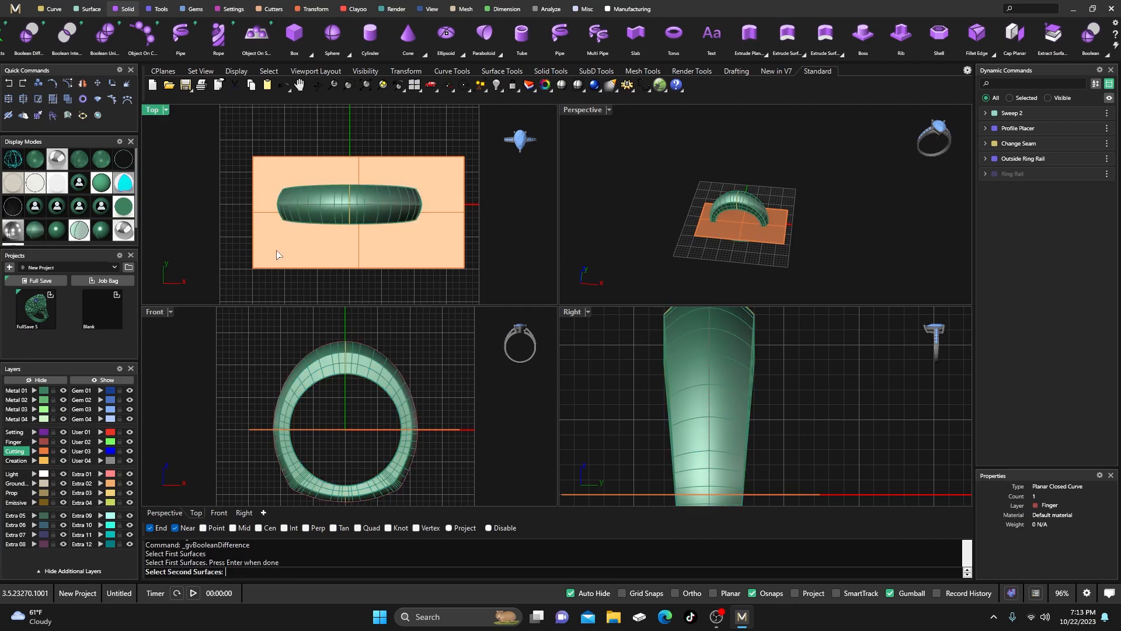
right_click(277, 254)
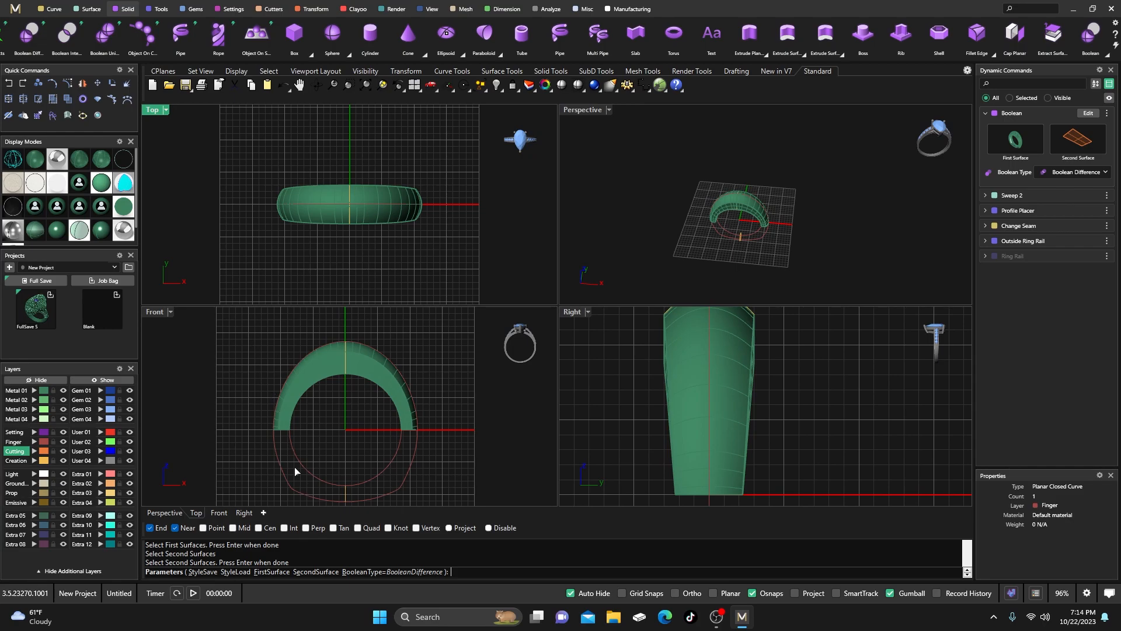
key(Return)
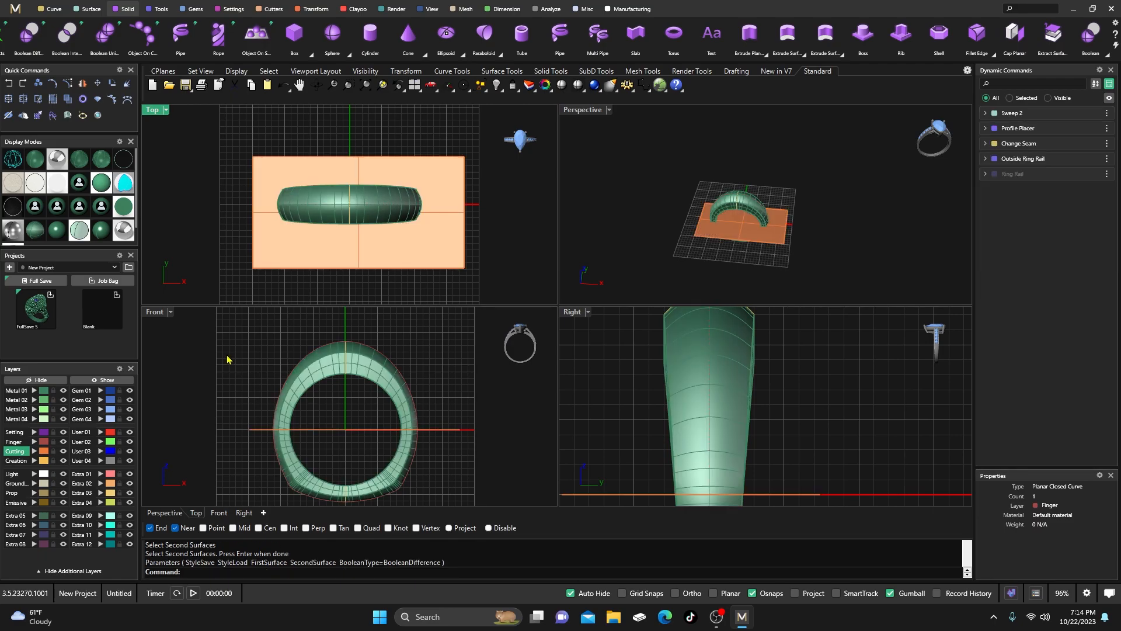
Split the ring shank polysurface with the cutting plane and delete the plane.
click(317, 371)
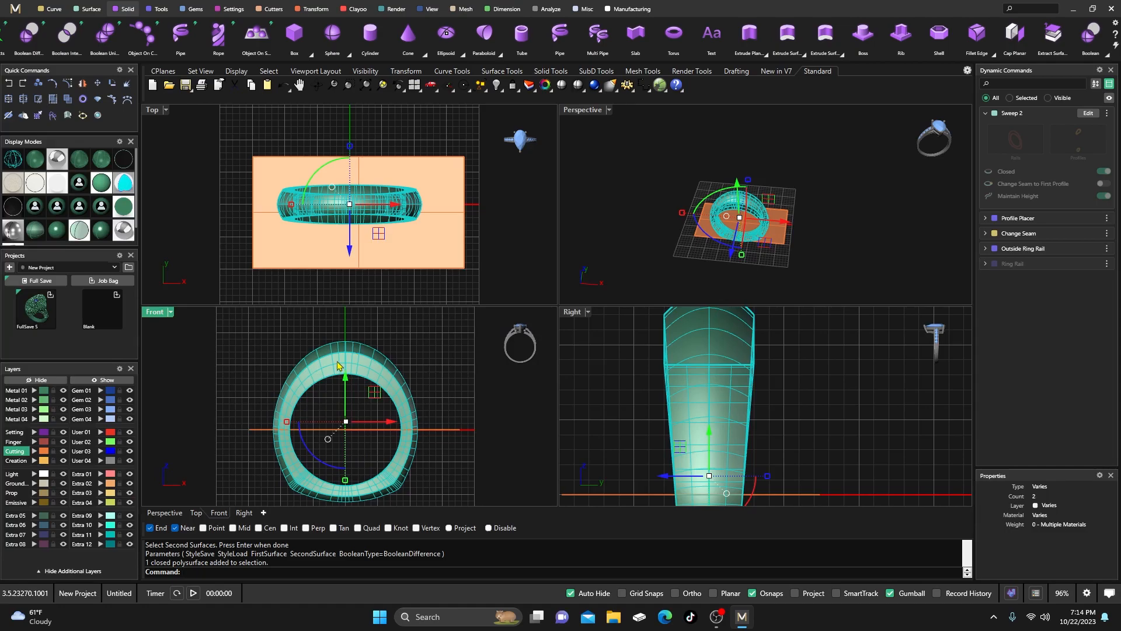
click(380, 383)
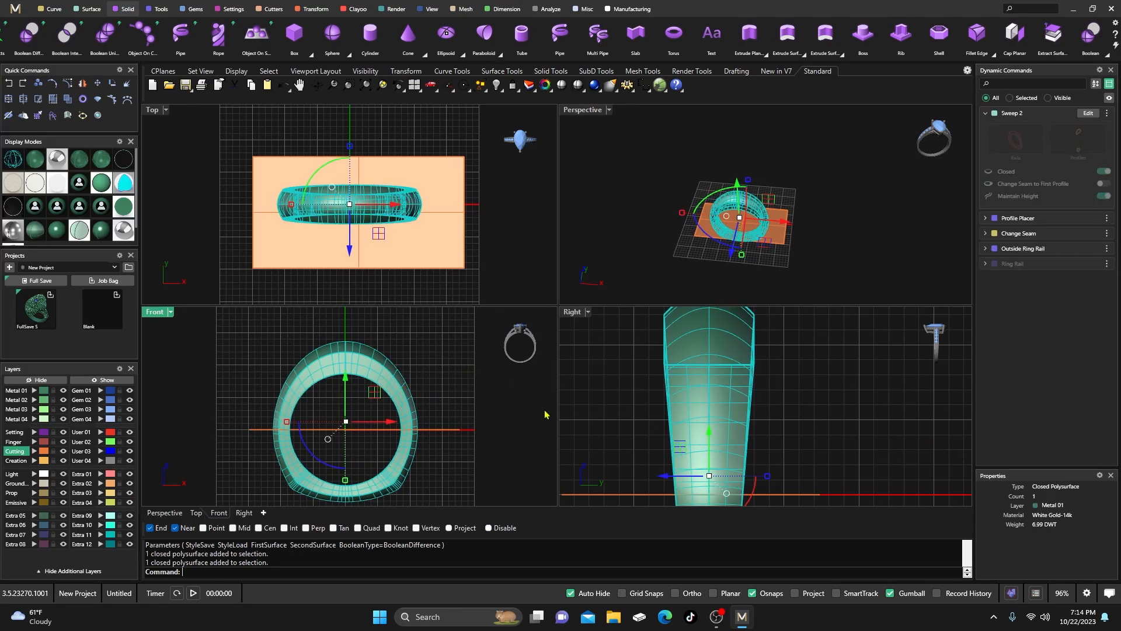
click(403, 339)
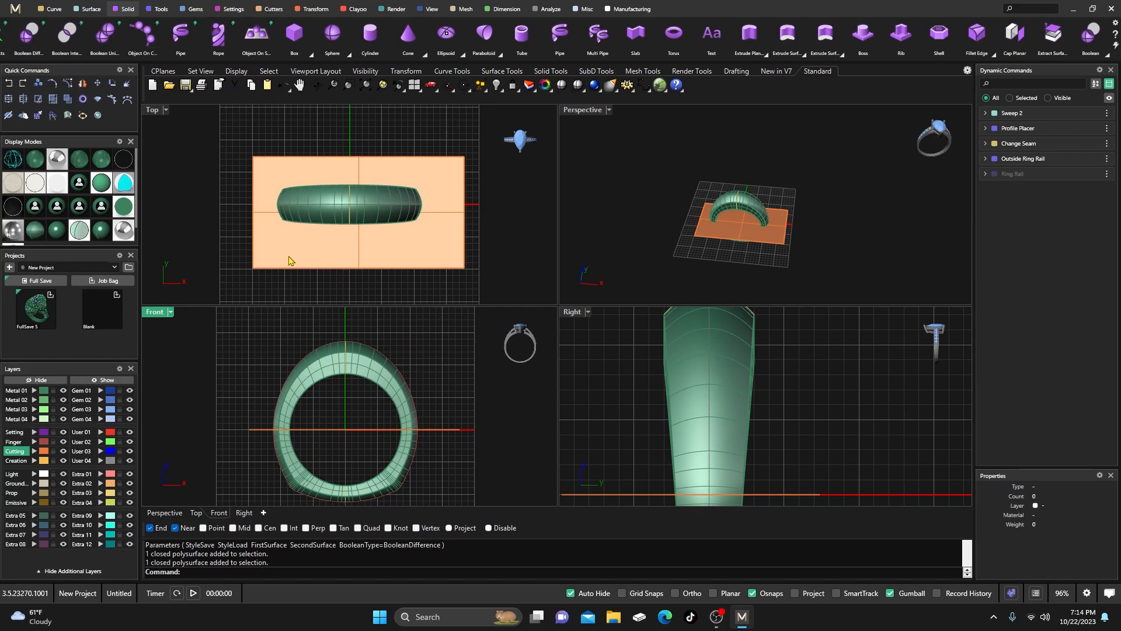
click(317, 208)
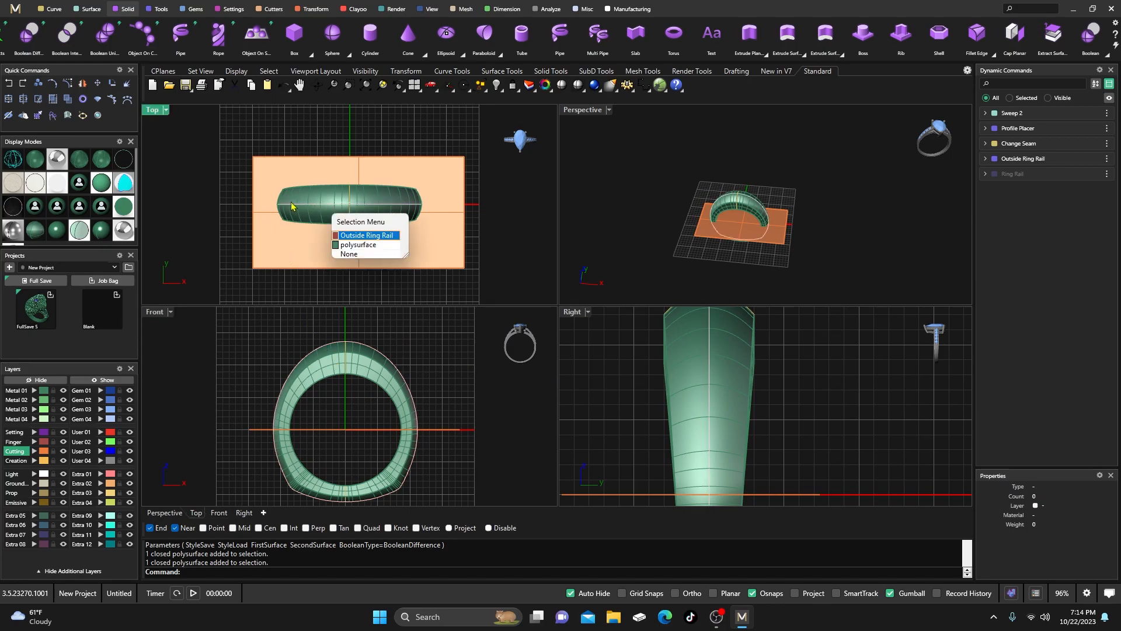
click(352, 246)
click(23, 98)
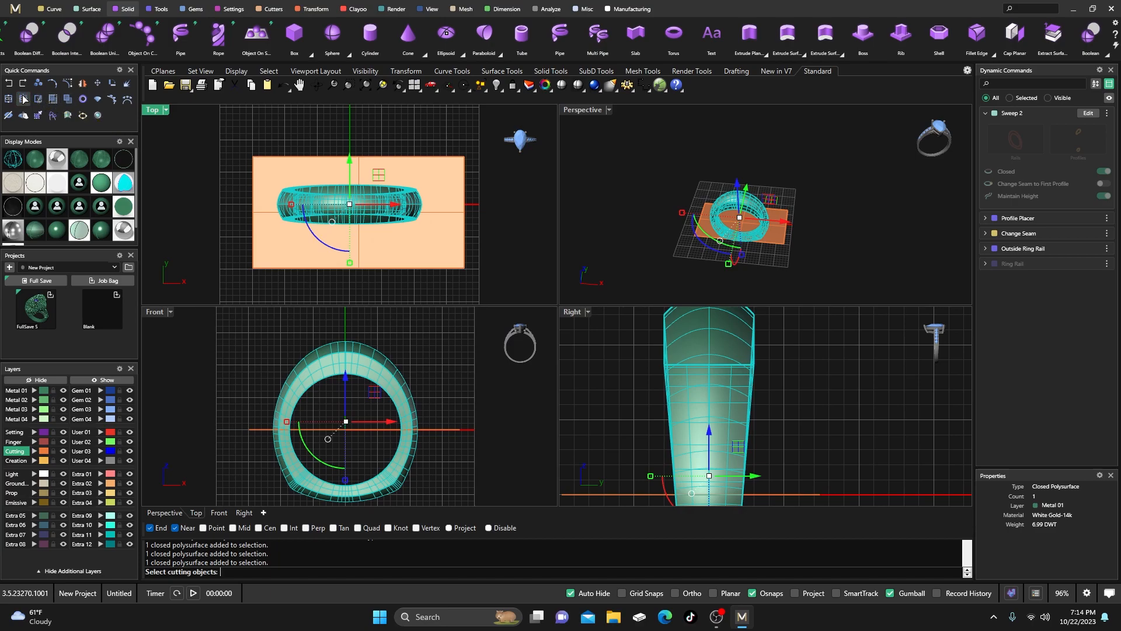
click(263, 179)
key(Return)
key(Delete)
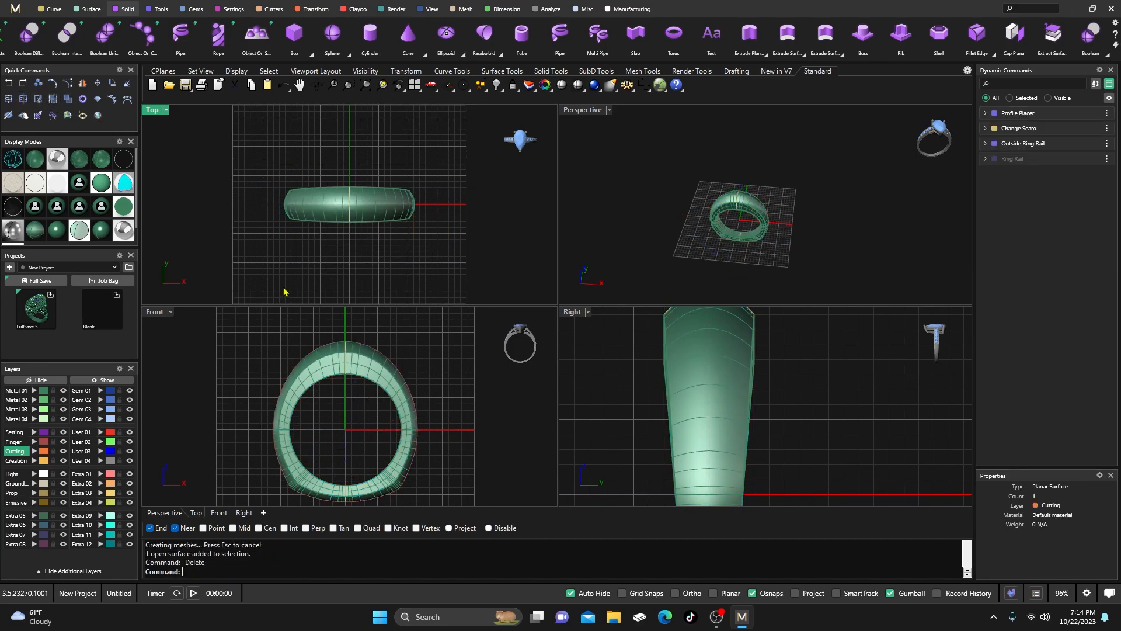
Hide the lower half of the split shank, and put the two placed profile curves on a hidden User 04 layer.
click(292, 463)
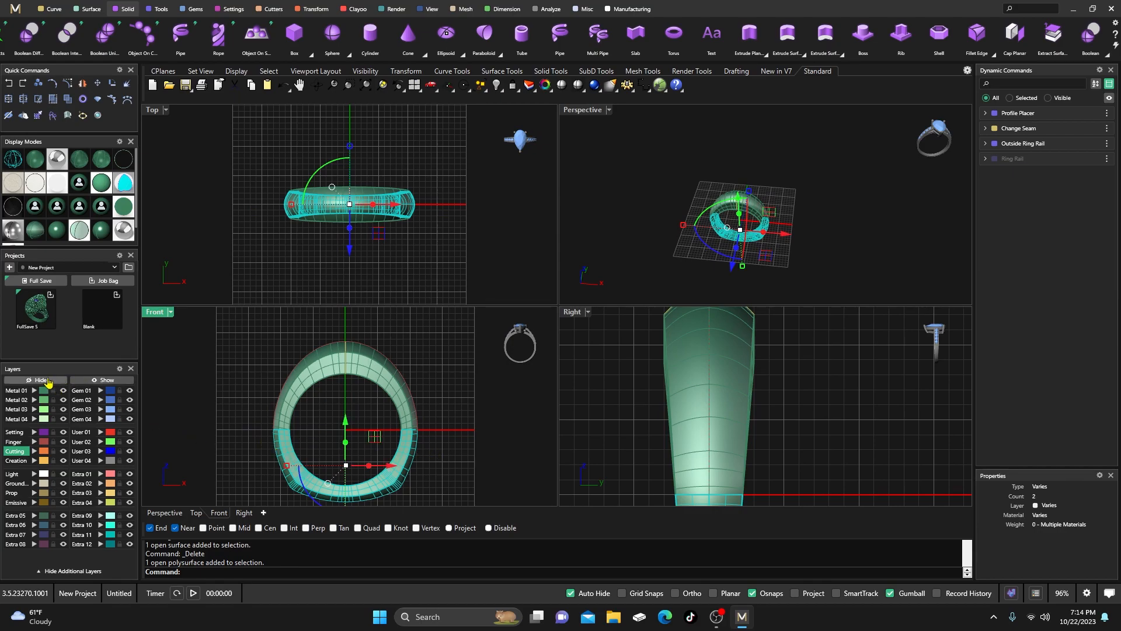
click(41, 380)
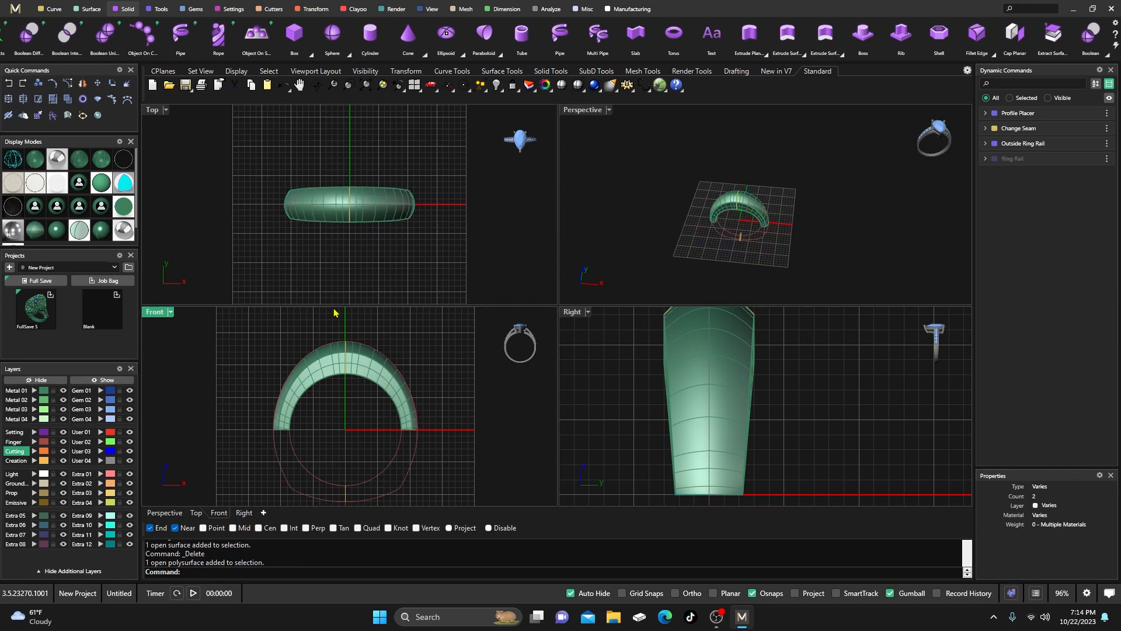
click(42, 461)
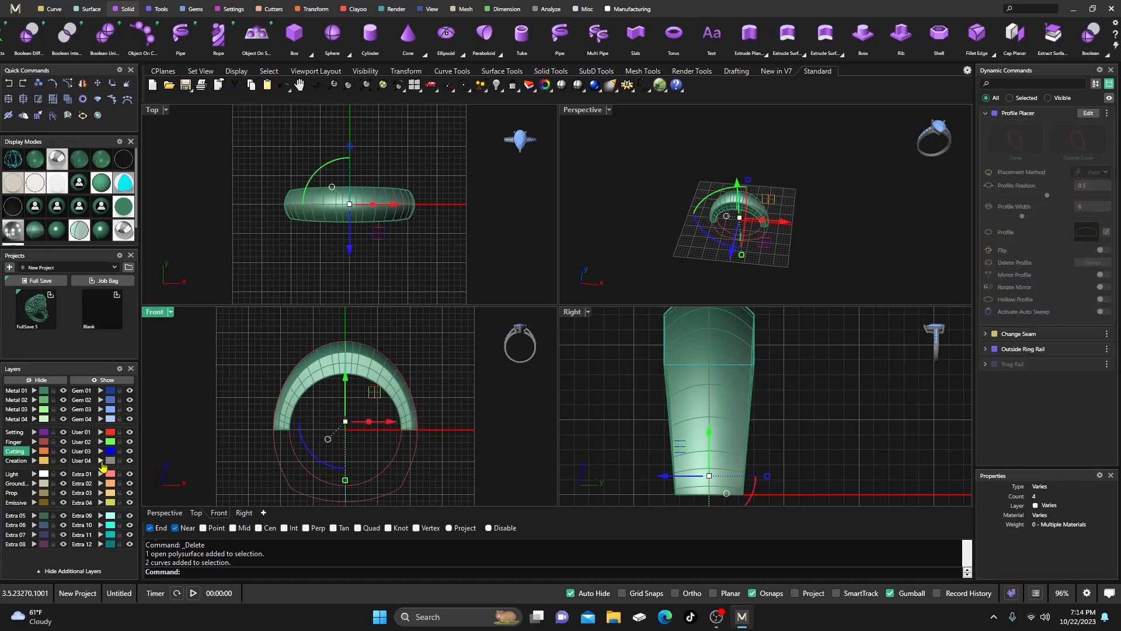
click(100, 462)
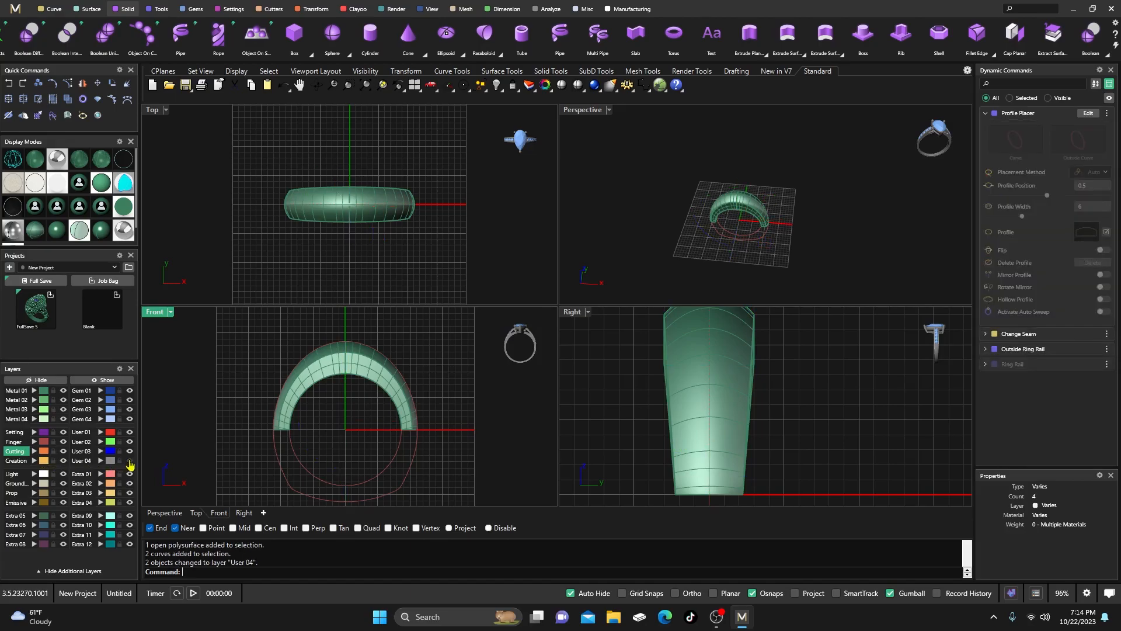
Cap the two open ends of the upper shank half in a maximized Perspective view.
double_click(587, 116)
right_drag(527, 345, 533, 222)
click(533, 222)
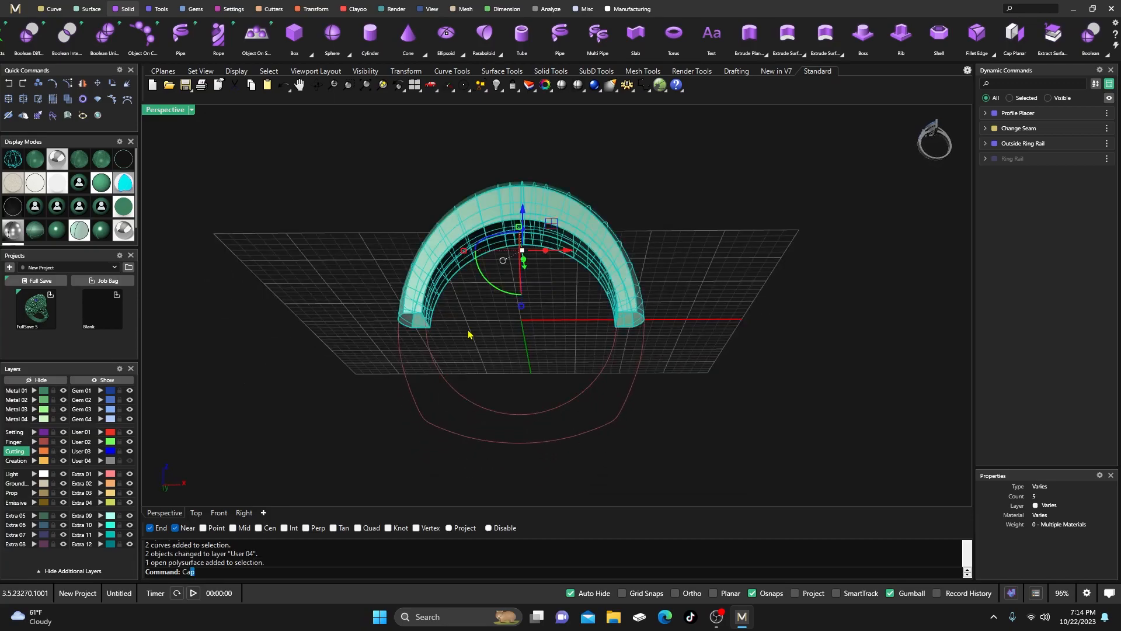
text(Cap)
key(Return)
click(376, 316)
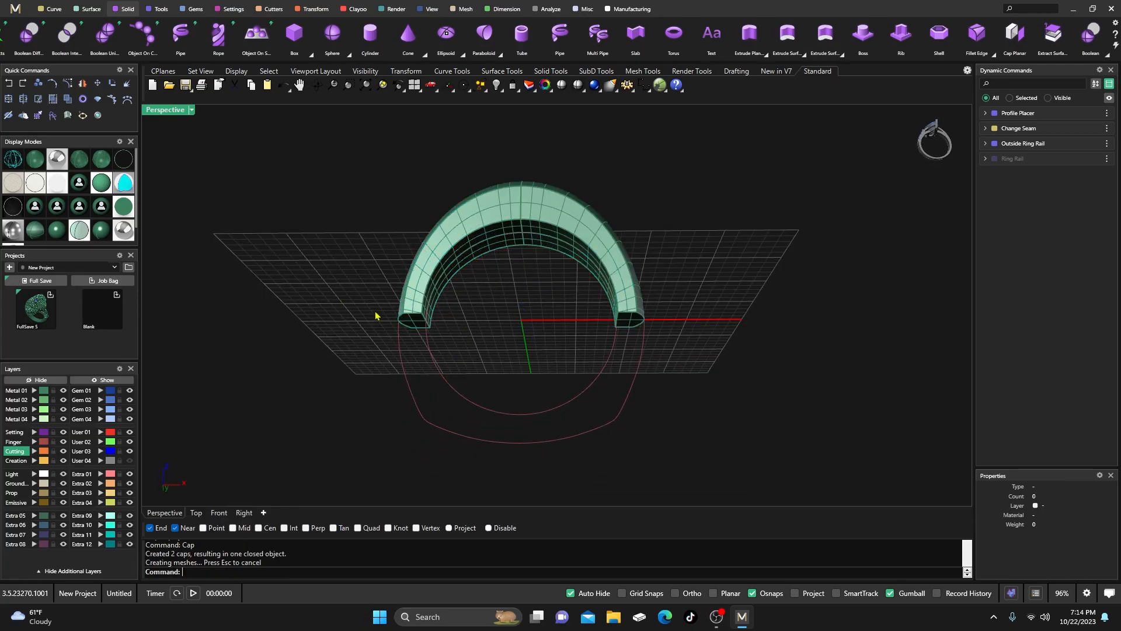
Examine the capped upper shank half from several angles, including its end caps and inner surface.
right_drag(523, 292, 497, 342)
scroll(548, 307, down, 4)
right_drag(548, 307, 572, 274)
scroll(561, 315, down, 3)
right_drag(560, 315, 476, 252)
scroll(556, 254, up, 8)
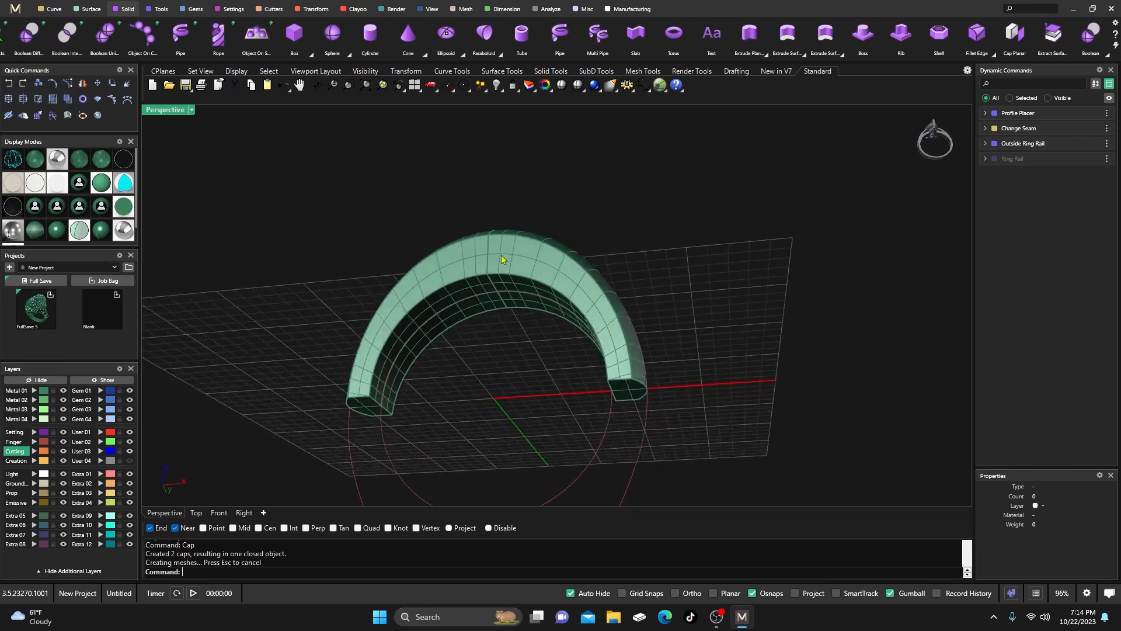
scroll(474, 316, up, 5)
click(465, 296)
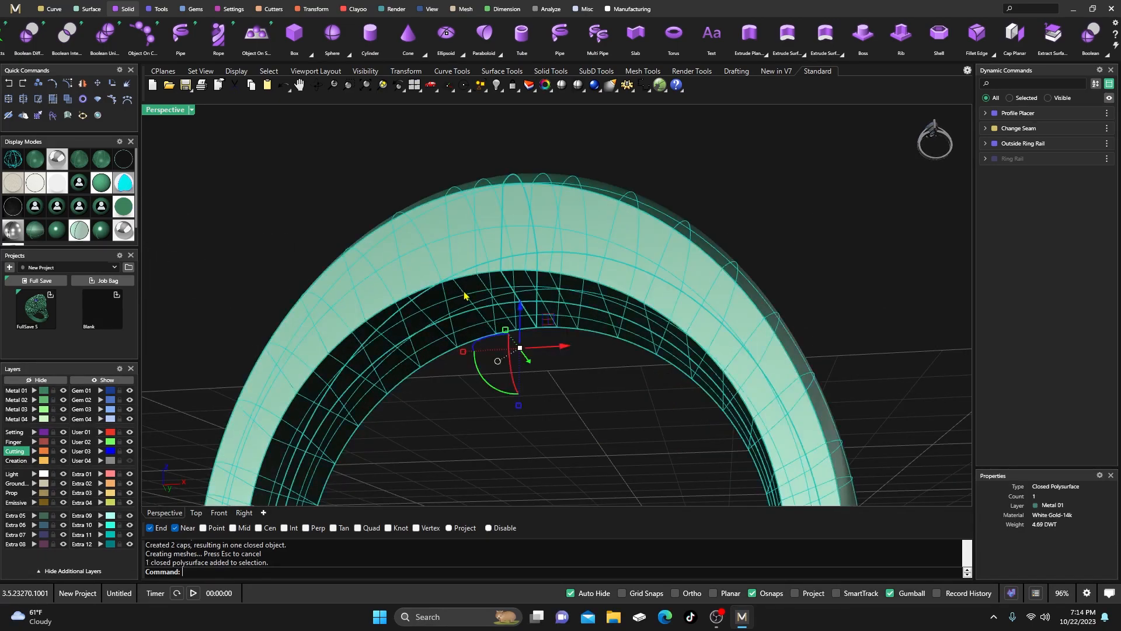
click(617, 131)
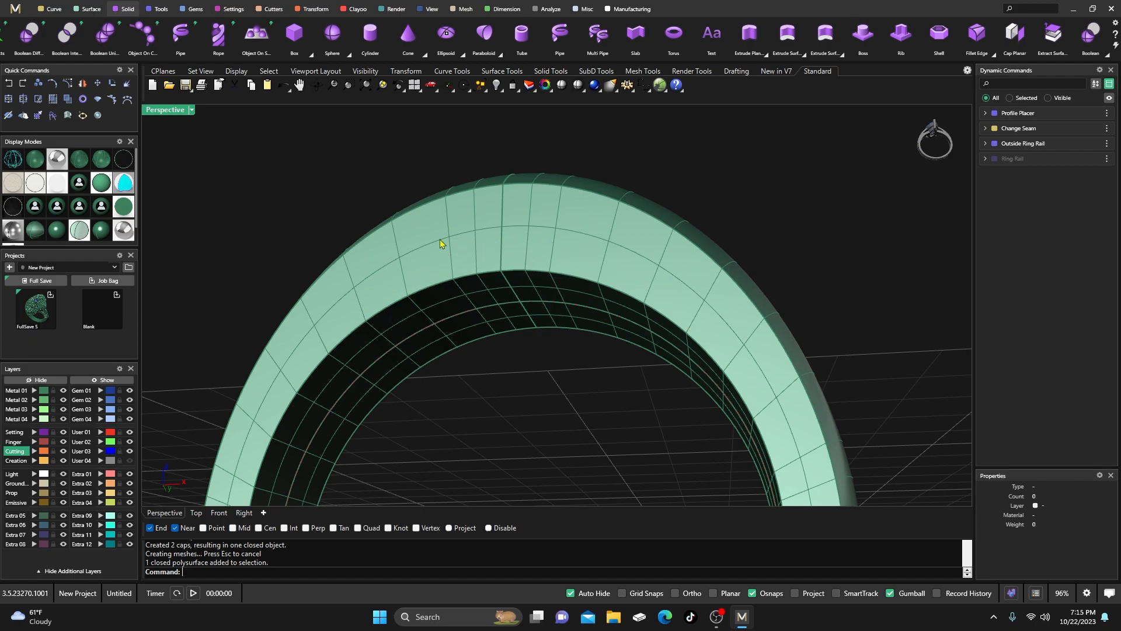
scroll(444, 231, down, 5)
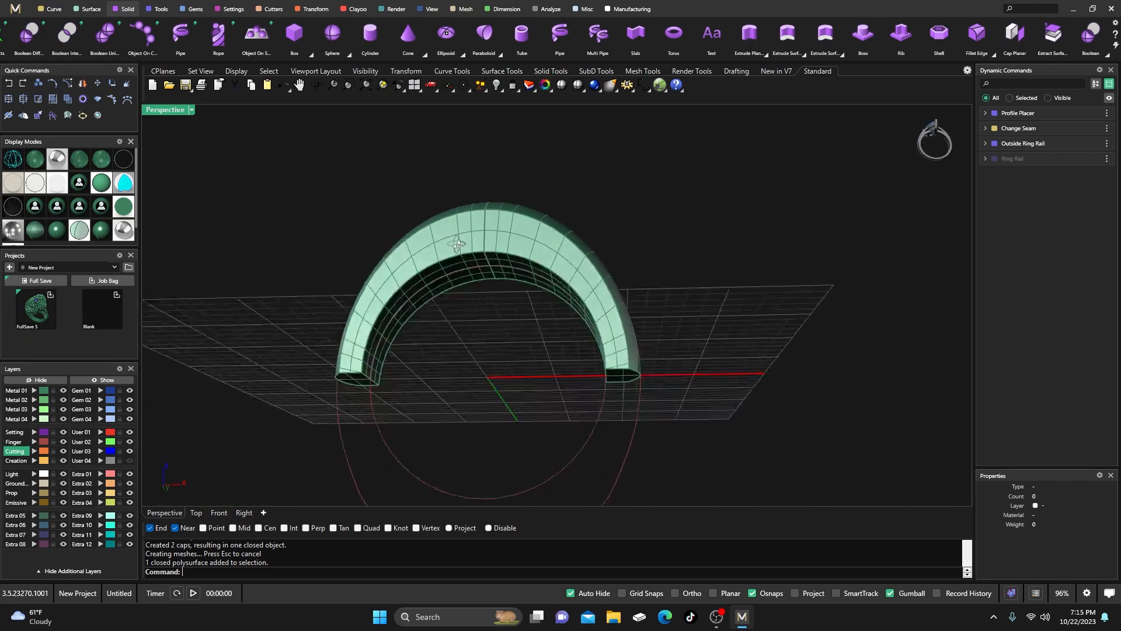
scroll(458, 244, up, 6)
scroll(454, 225, down, 3)
right_drag(506, 209, 501, 213)
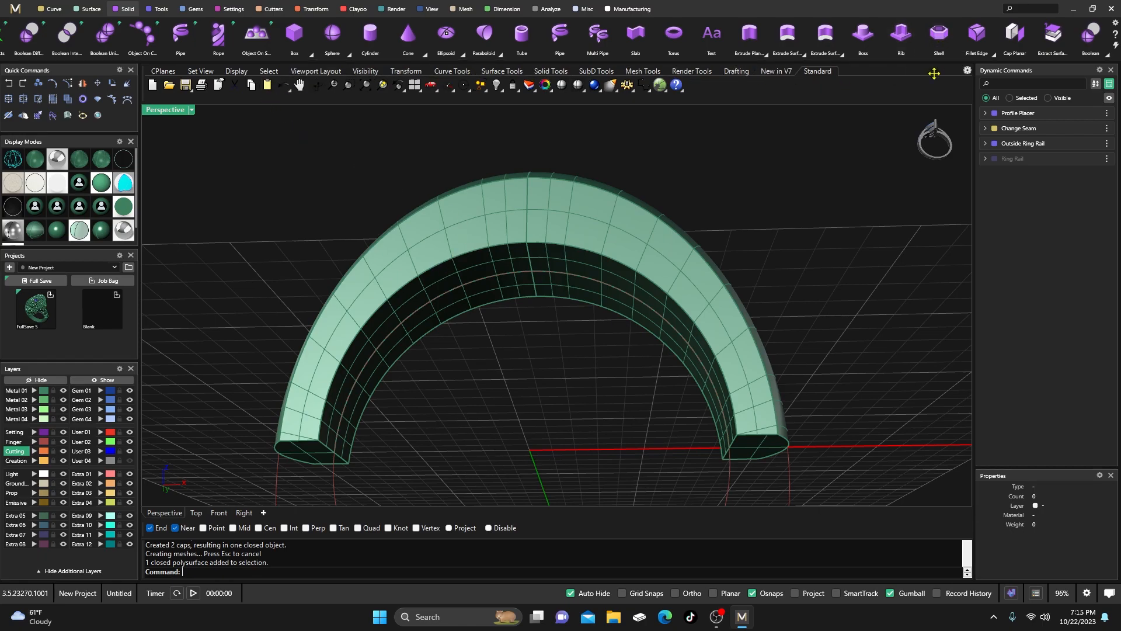
Shell the upper shank half with a 0.6 thickness, removing its inner finger-side faces.
click(939, 35)
right_drag(543, 392, 531, 359)
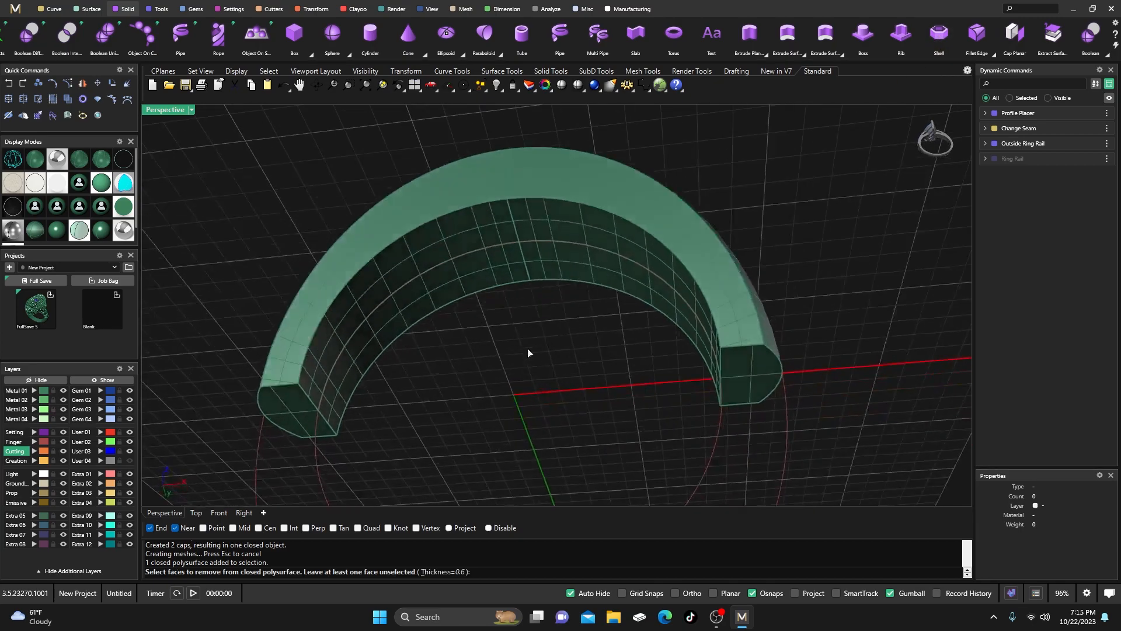
scroll(497, 253, up, 3)
click(390, 265)
click(442, 298)
click(552, 231)
click(587, 248)
scroll(573, 250, down, 4)
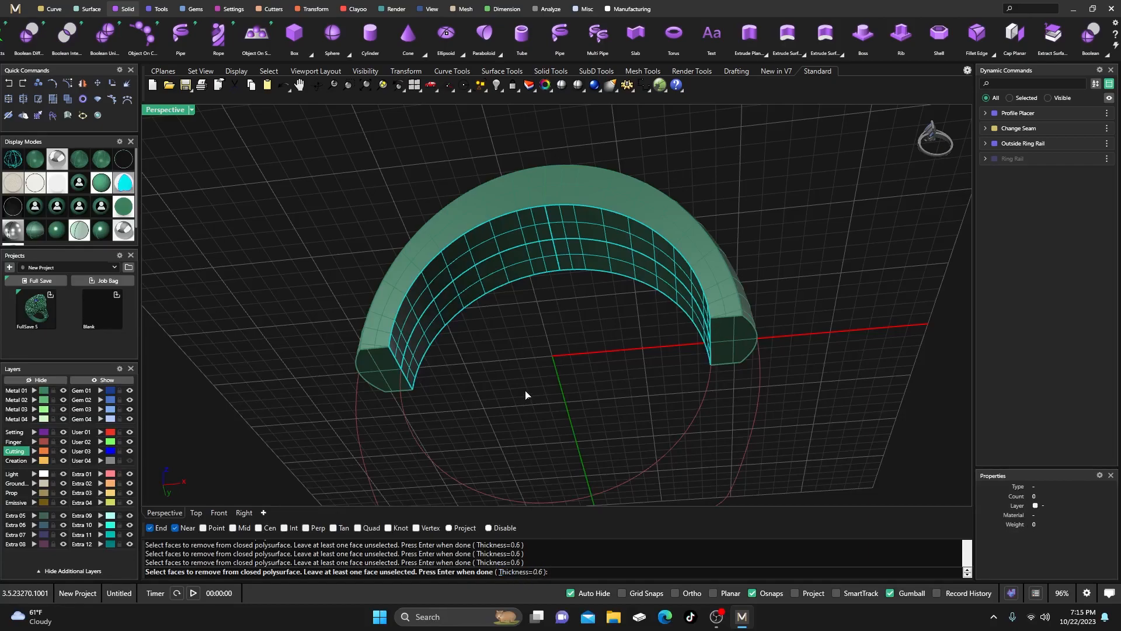
key(Return)
Examine the hollowed shank from several sides in wireframe and shaded display to check its wall and open inside.
right_drag(525, 393, 435, 426)
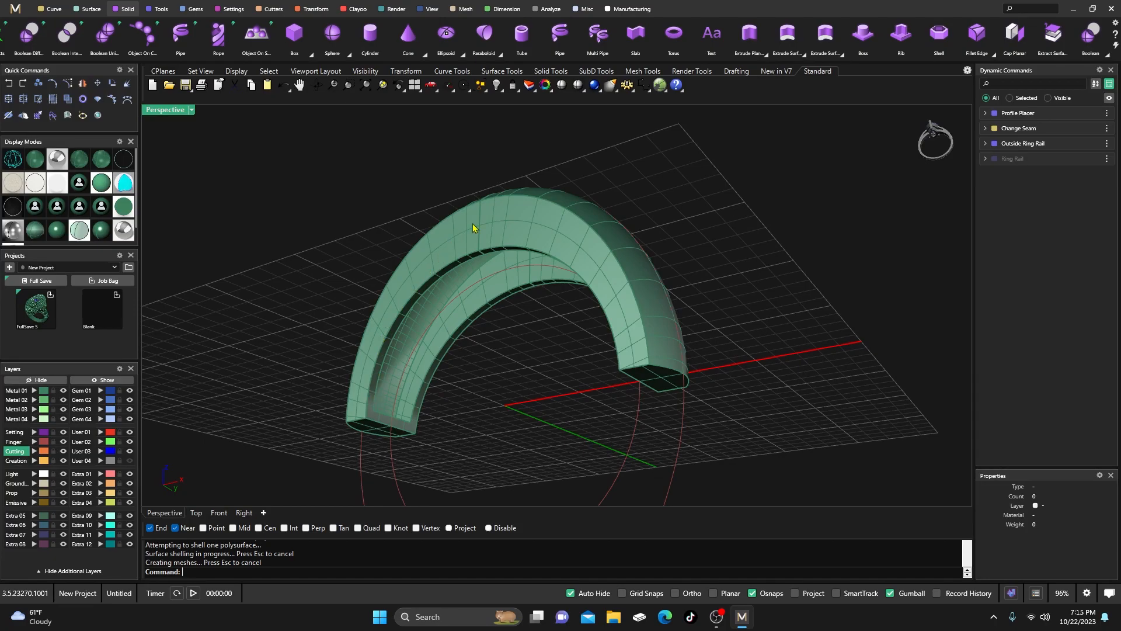
right_drag(543, 345, 755, 416)
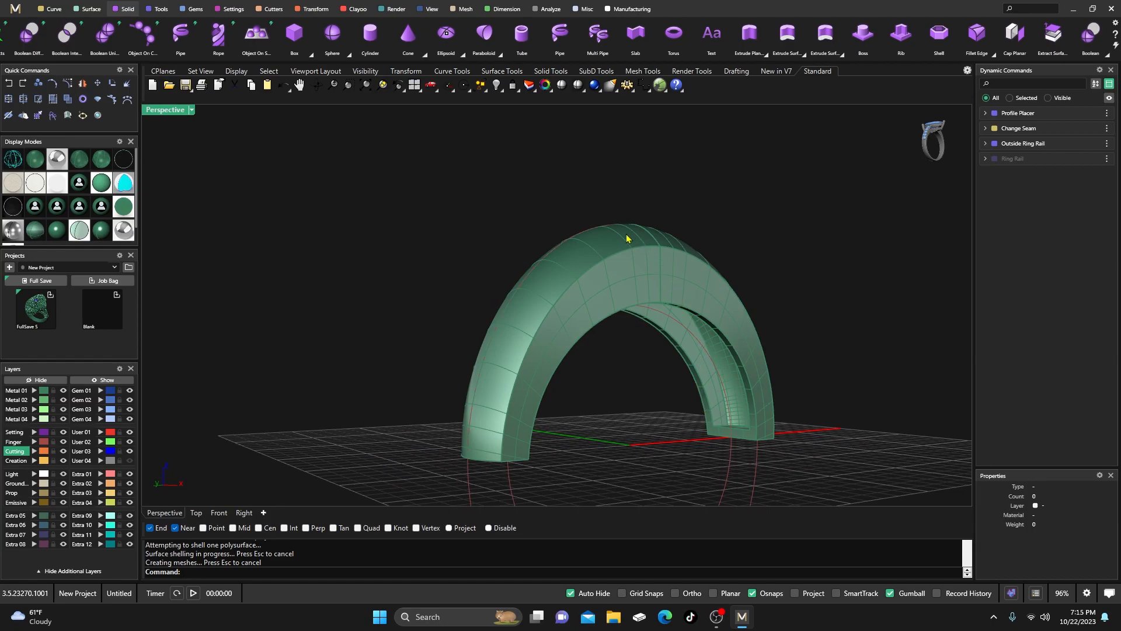
click(12, 159)
scroll(533, 303, up, 6)
scroll(531, 263, down, 8)
right_drag(526, 286, 407, 312)
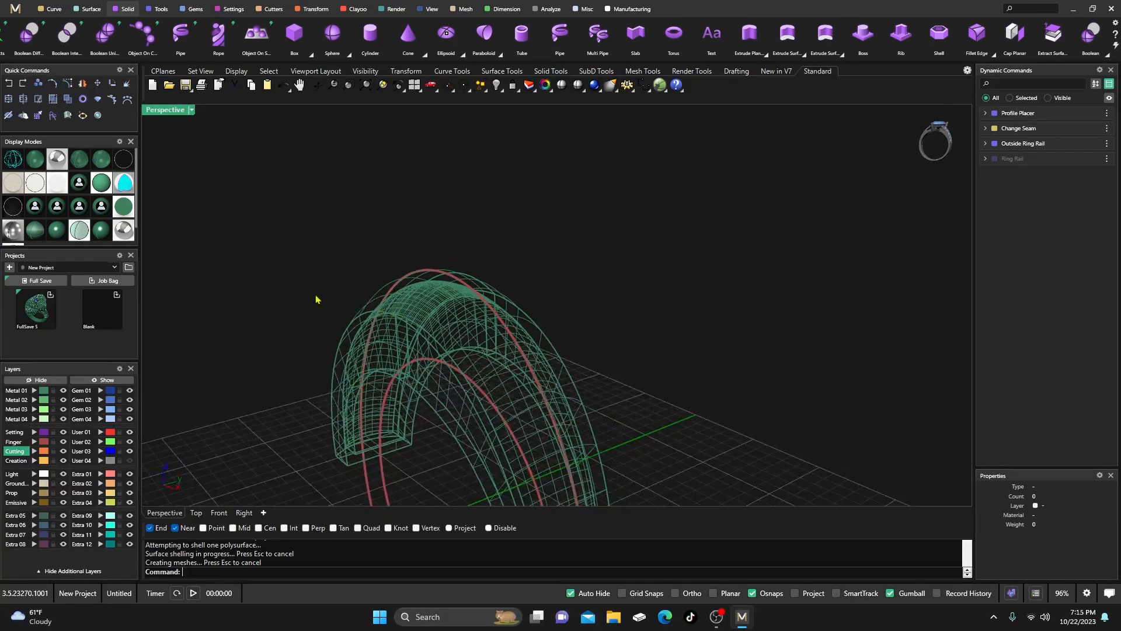
click(34, 164)
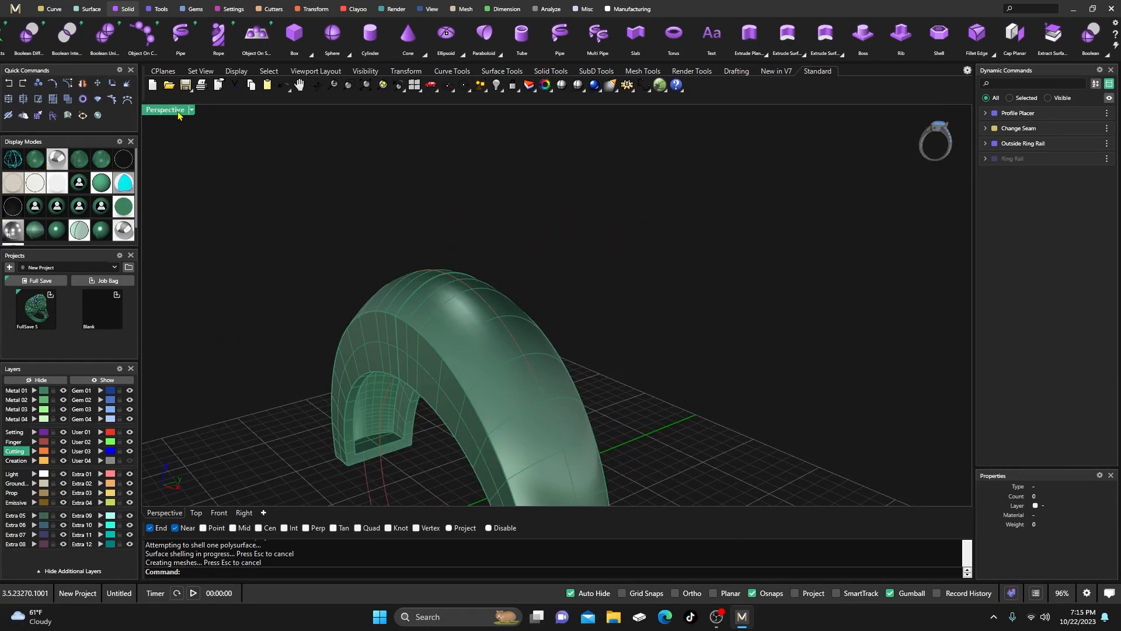
mouse_move(452, 248)
right_down()
mouse_move(413, 393)
mouse_move(493, 338)
mouse_move(512, 367)
mouse_move(488, 317)
mouse_move(489, 343)
right_up()
scroll(524, 370, up, 2)
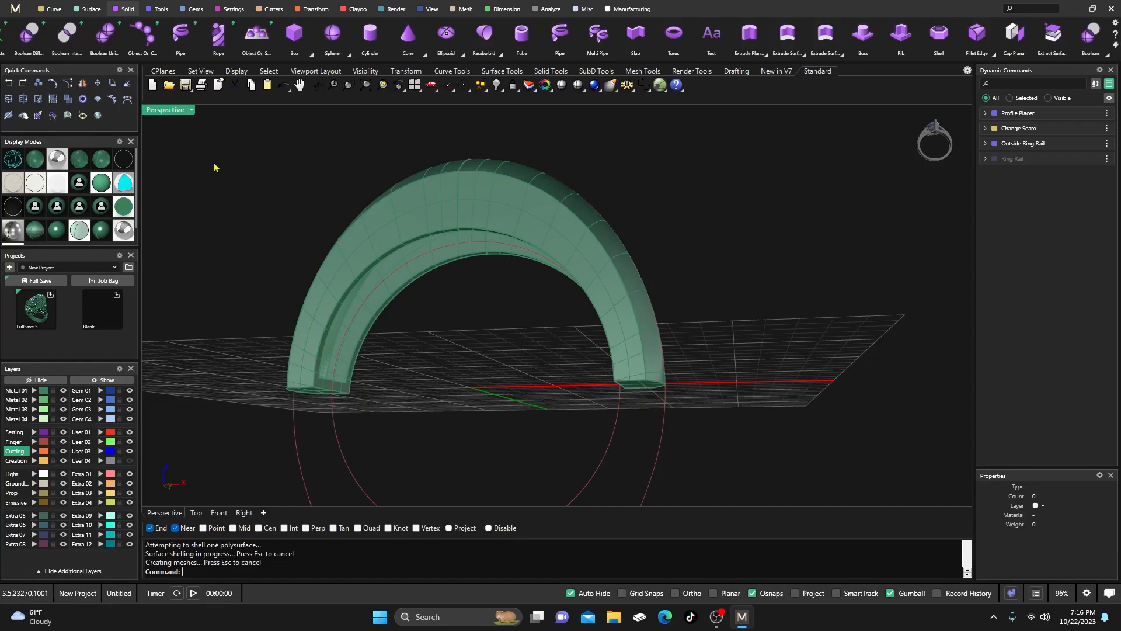
With Creation as the current layer, run Duplicate Edge and pick the short inner opening edges at one shank end.
click(55, 10)
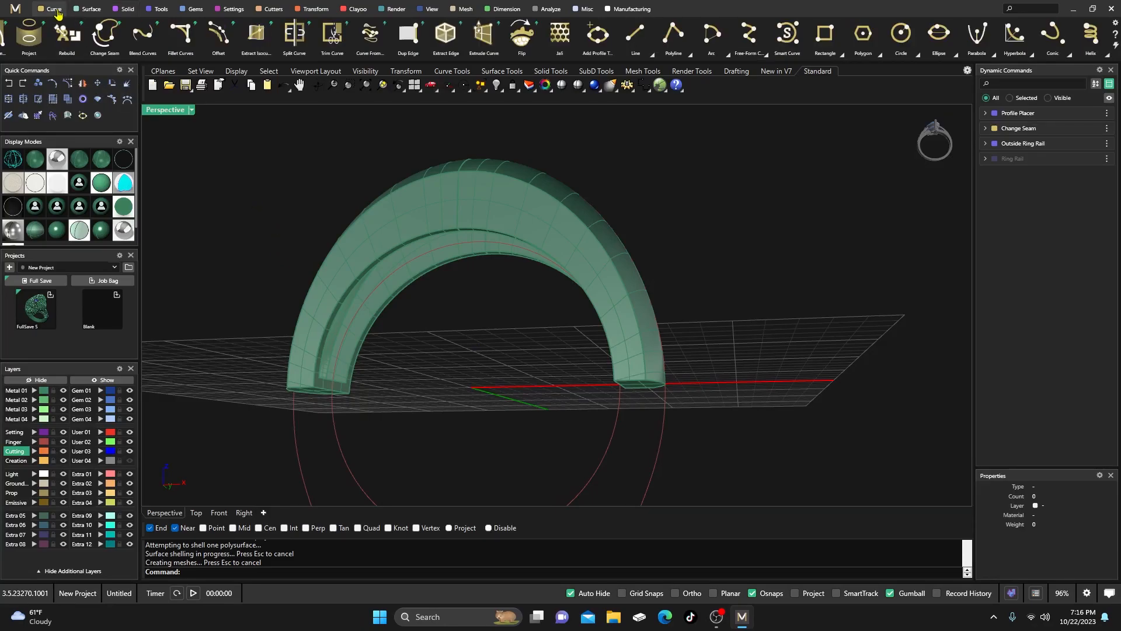
scroll(796, 54, down, 5)
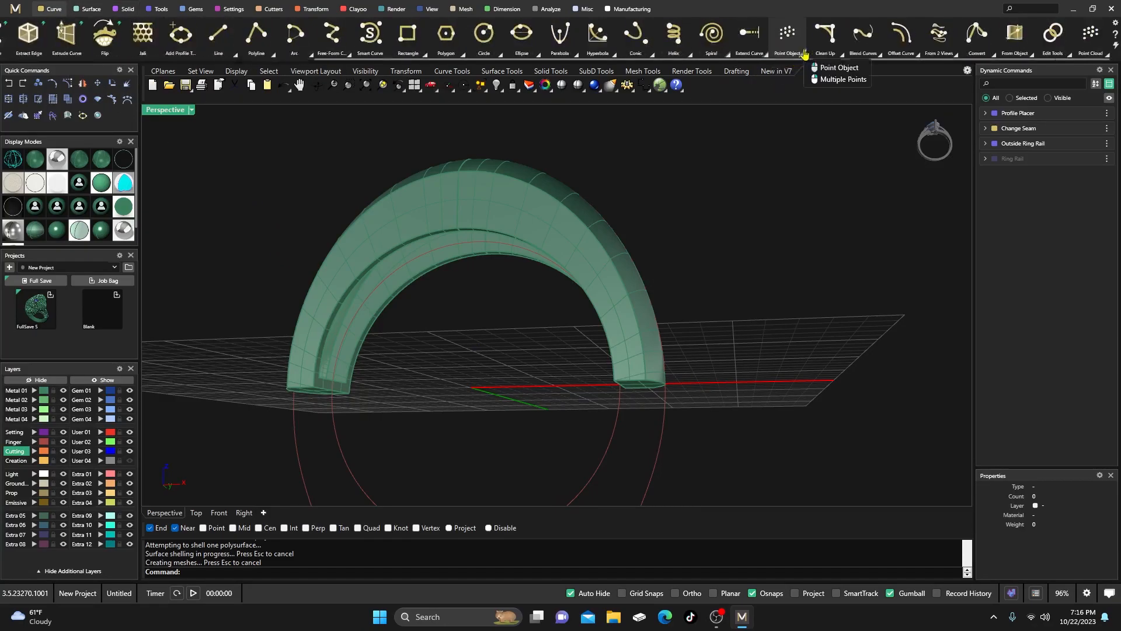
click(1032, 56)
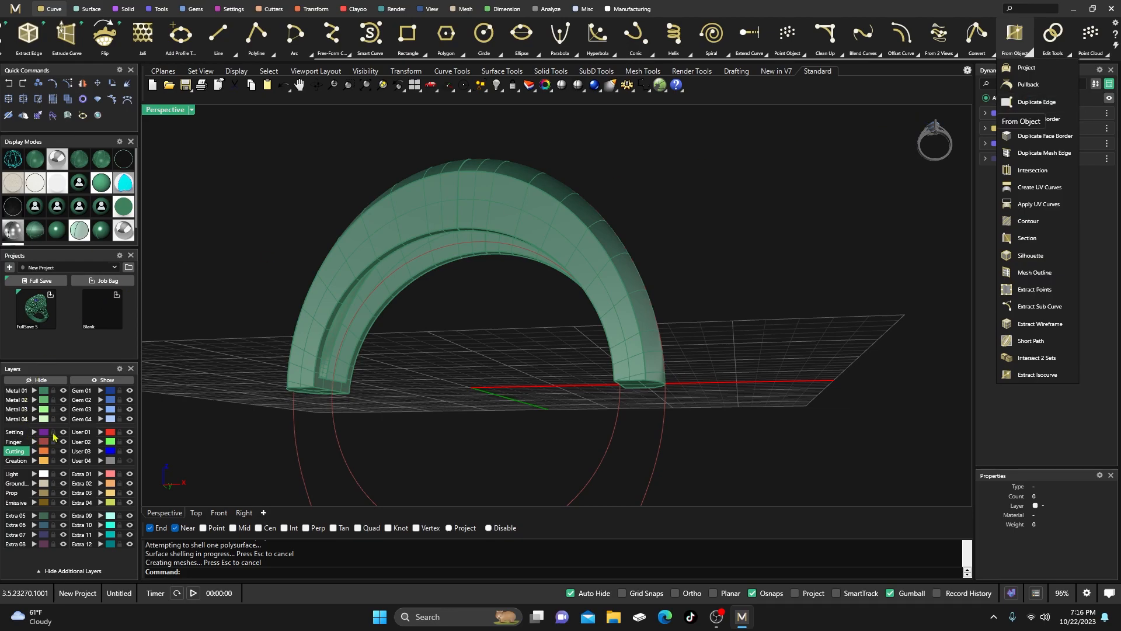
click(1034, 102)
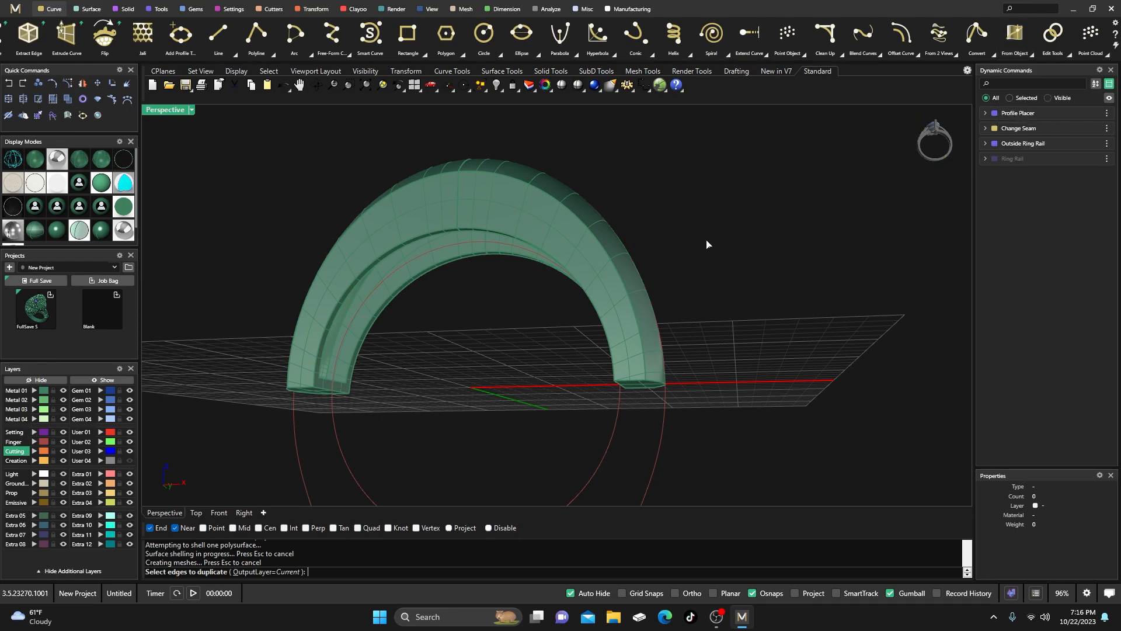
click(17, 462)
scroll(395, 324, up, 2)
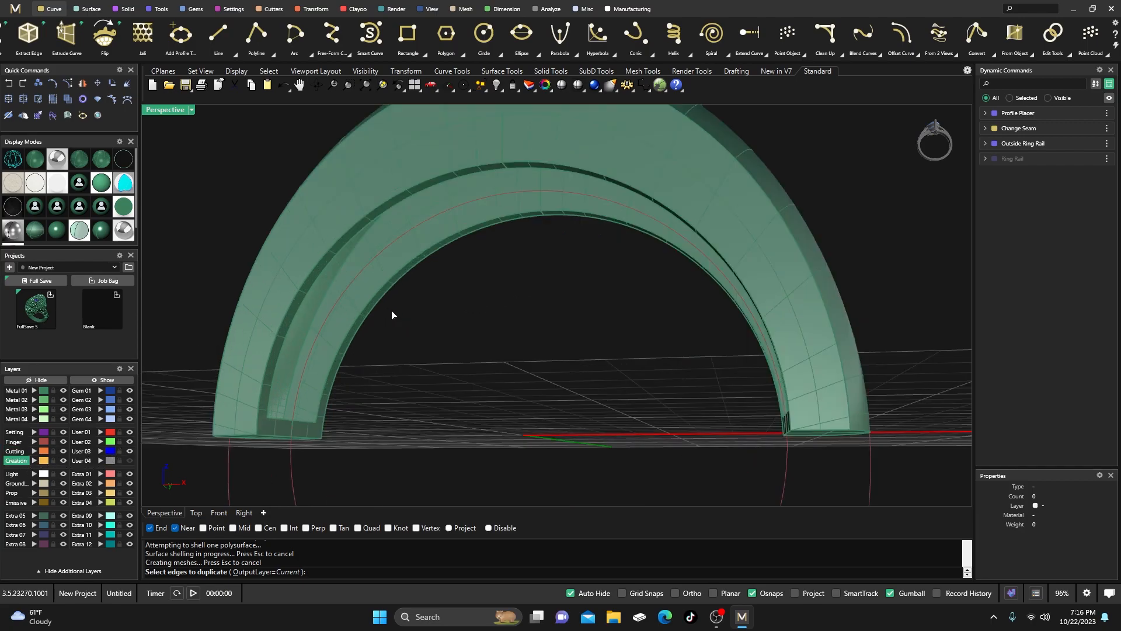
click(302, 423)
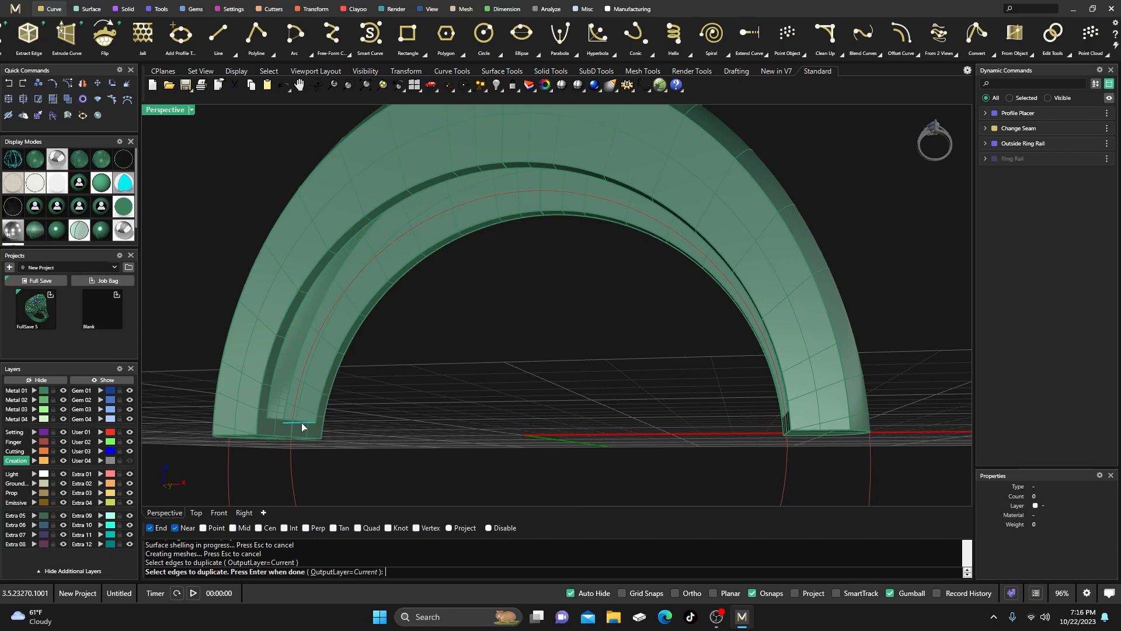
right_drag(298, 426, 365, 428)
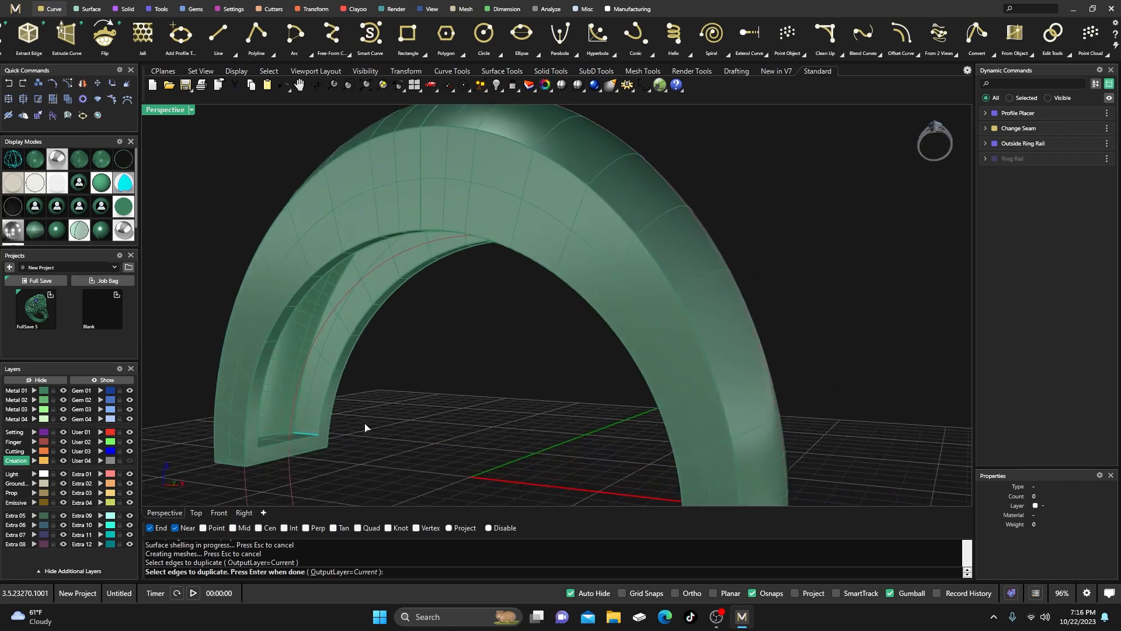
ctrl+click(306, 435)
scroll(291, 445, up, 4)
click(306, 432)
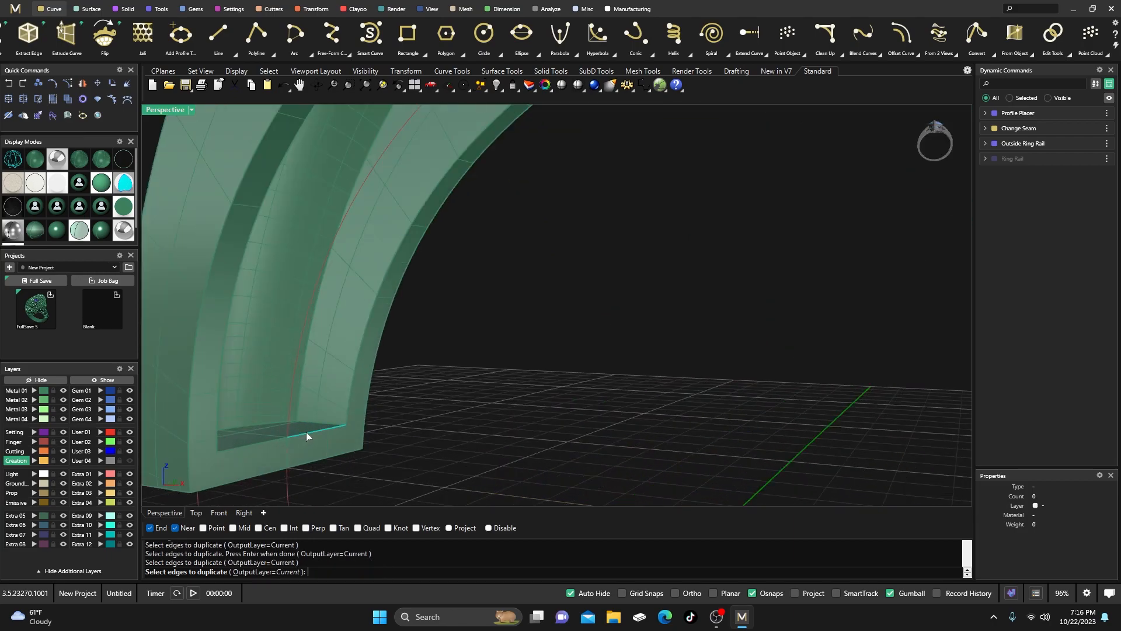
click(268, 440)
Add the short inner opening edges at the opposite shank end and complete the edge duplication.
scroll(273, 380, down, 8)
right_drag(232, 402, 401, 405)
scroll(709, 393, up, 4)
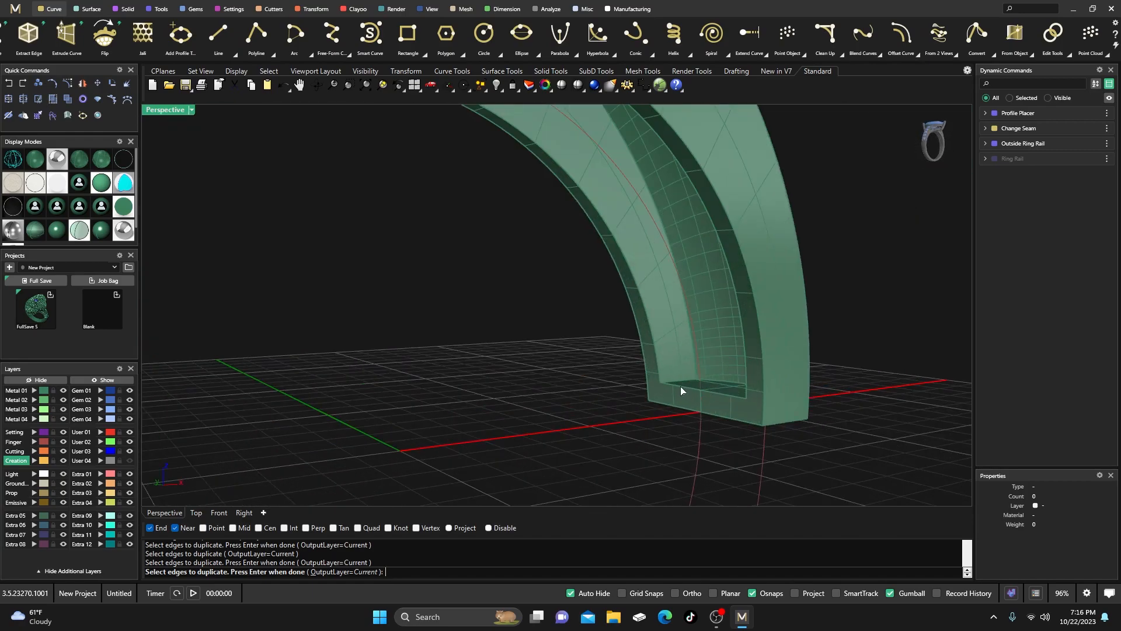
click(681, 386)
key(Return)
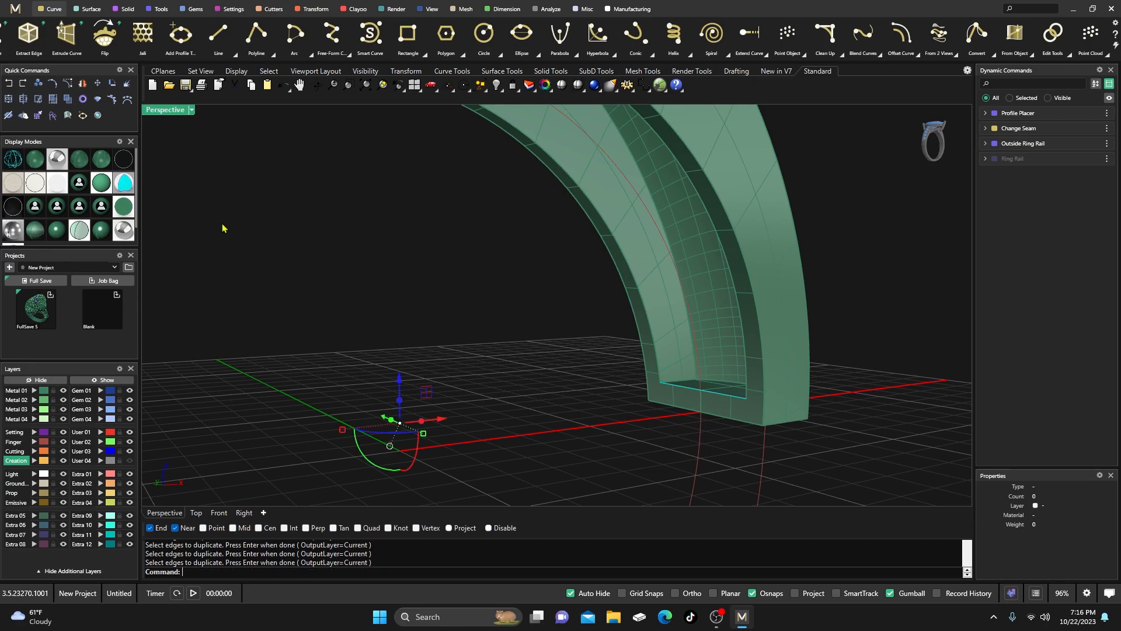
Join the duplicated short edge curves at the two shank ends.
click(8, 99)
key(Delete)
click(687, 390)
click(563, 381)
Duplicate the four long inner edges that run along both sides of the shank's hollow opening.
scroll(571, 380, down, 2)
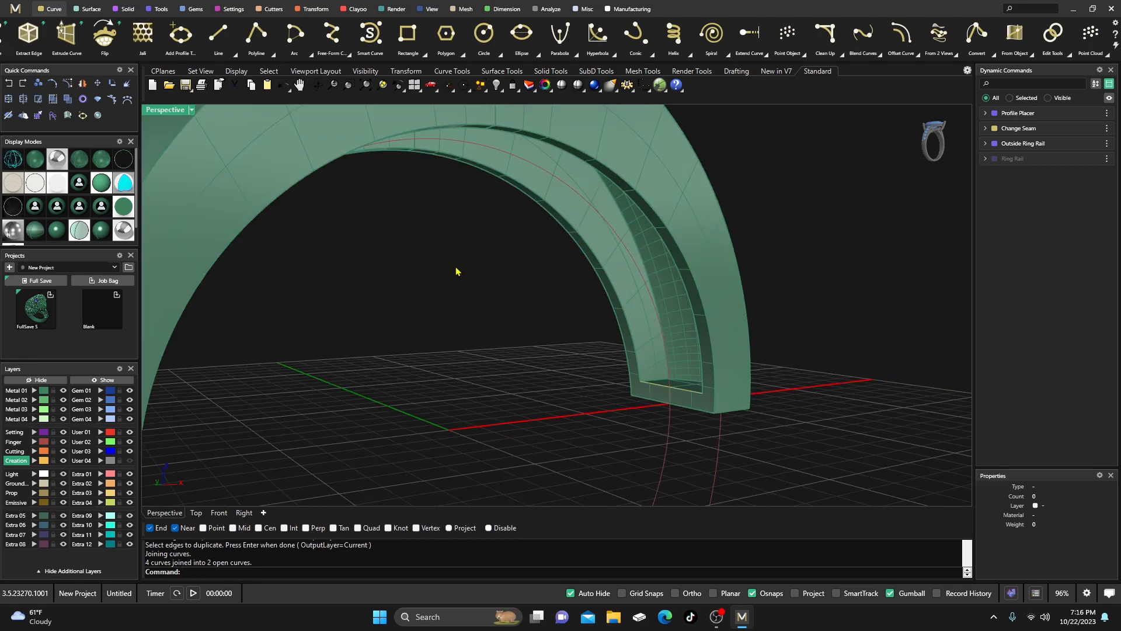
right_click(210, 573)
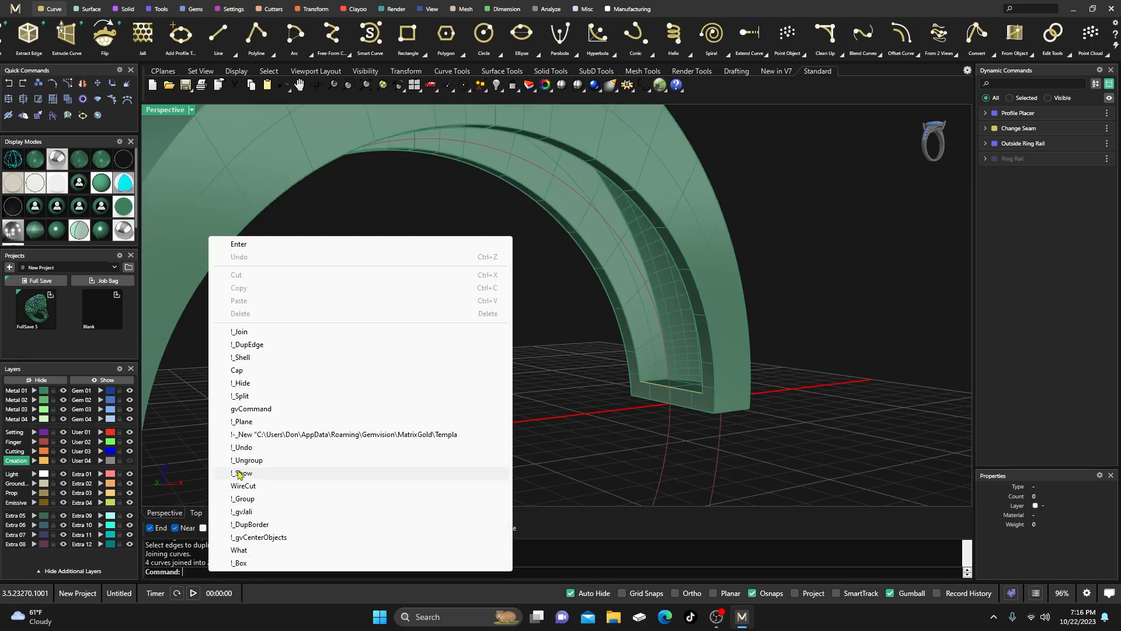
click(249, 346)
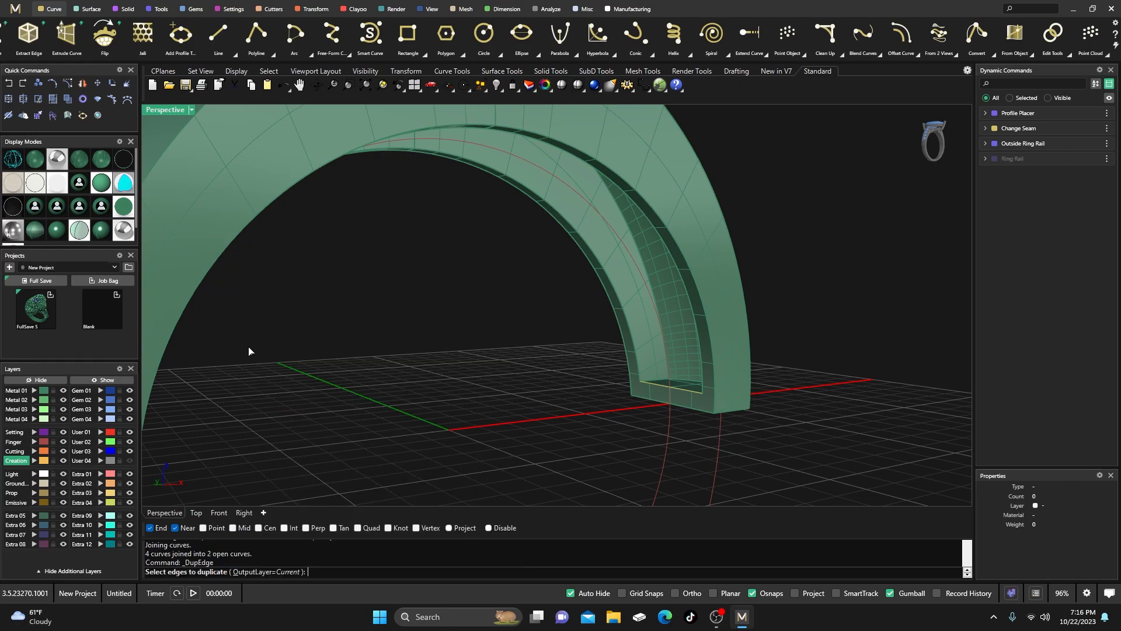
click(604, 267)
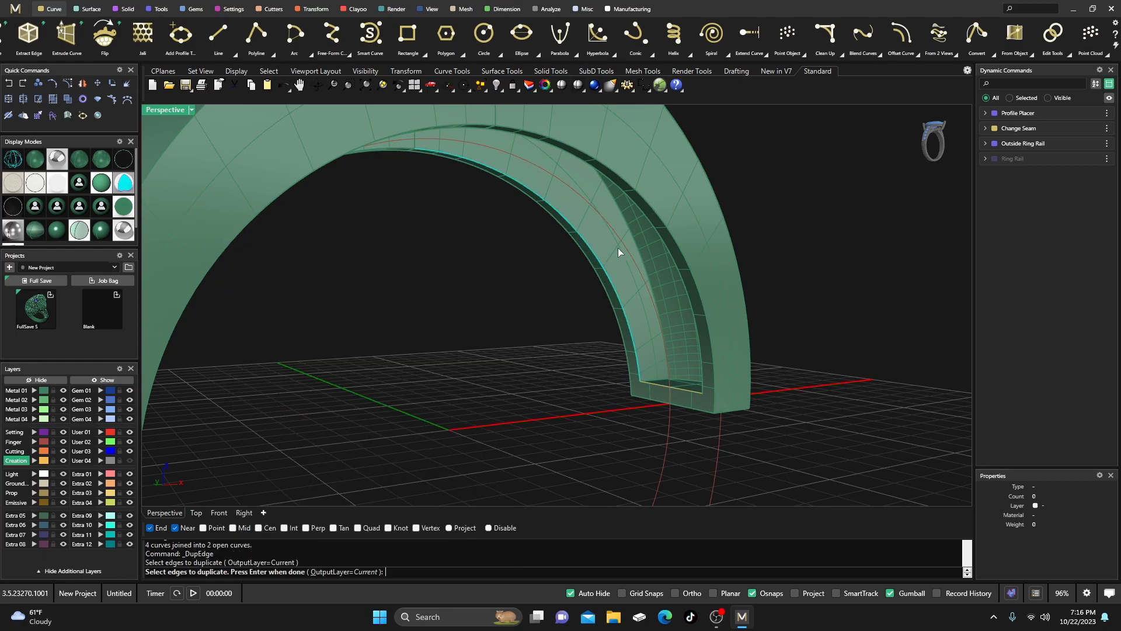
click(646, 219)
right_drag(598, 317, 544, 304)
scroll(667, 336, down, 6)
right_drag(668, 340, 666, 351)
scroll(446, 214, up, 5)
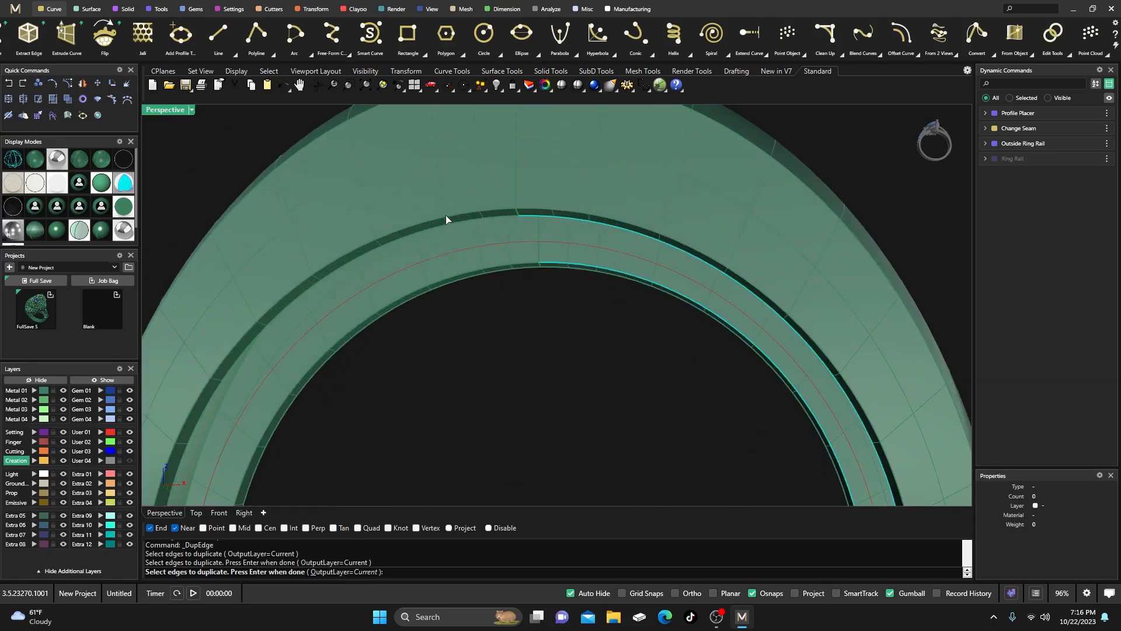
click(477, 220)
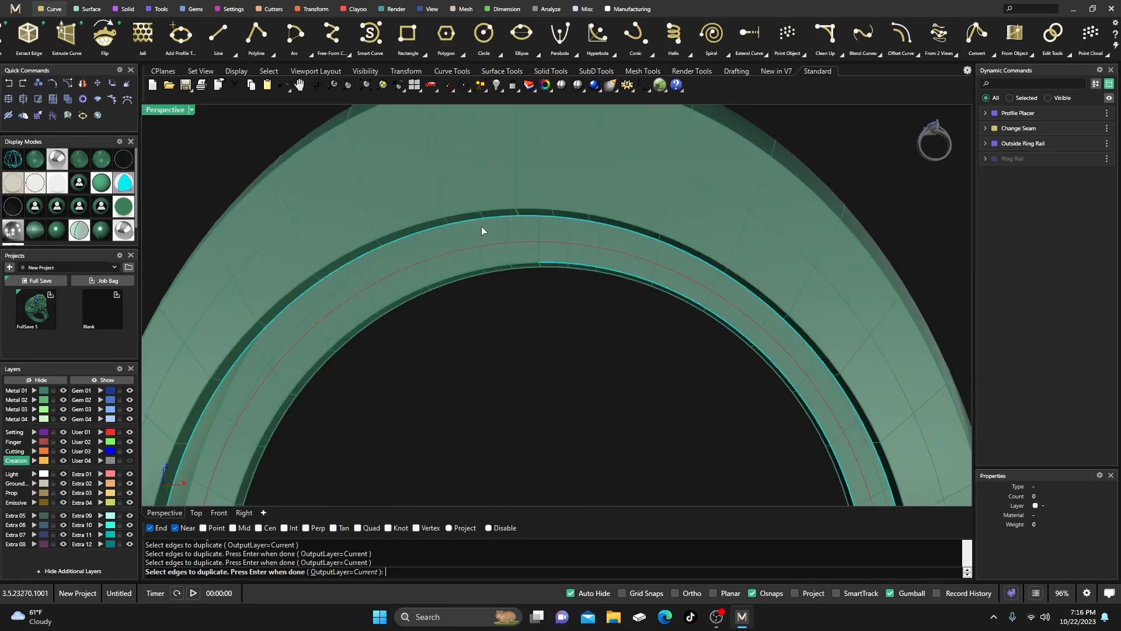
click(518, 266)
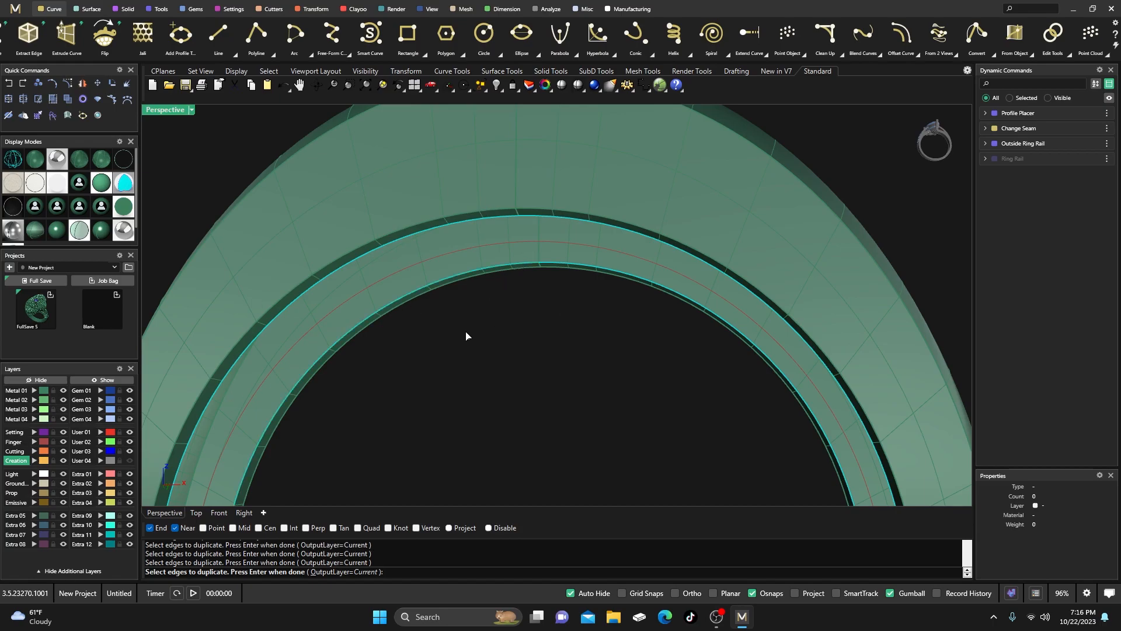
key(Return)
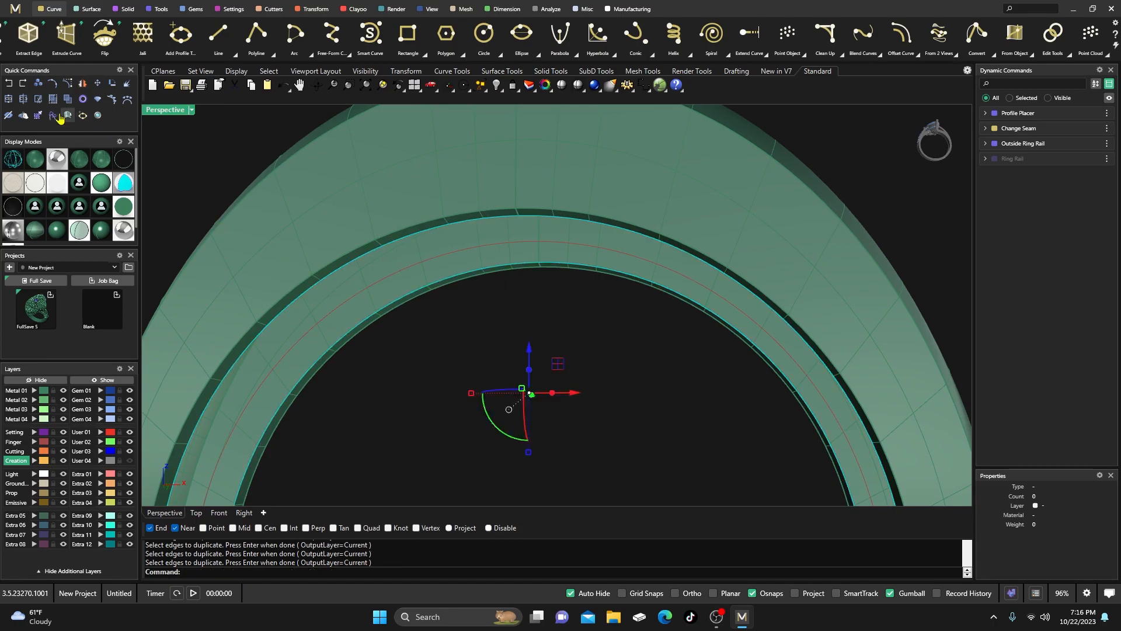
Join the four long edge curves of the opening, accepting the join across the gap between both sides.
click(423, 342)
key(ctrl+j)
click(446, 278)
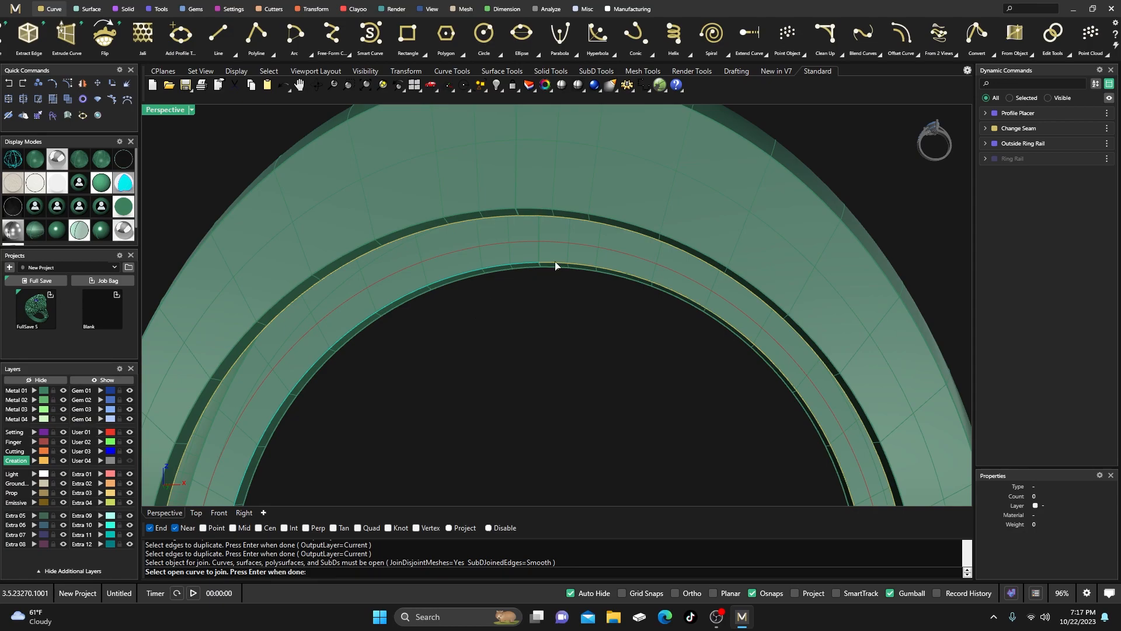
click(572, 268)
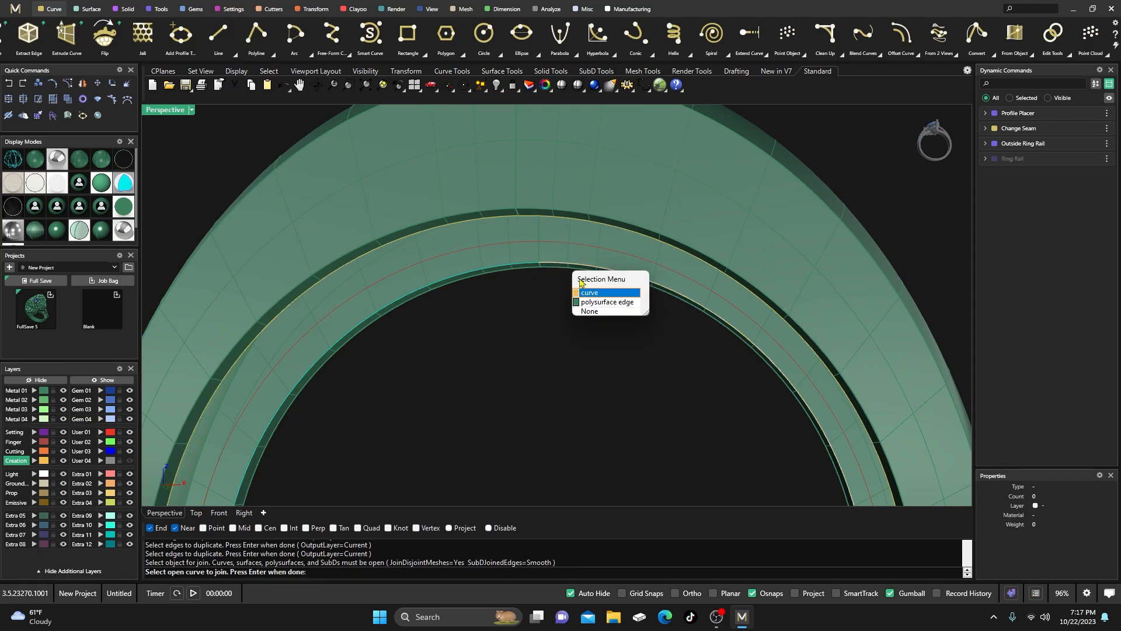
click(591, 294)
click(556, 219)
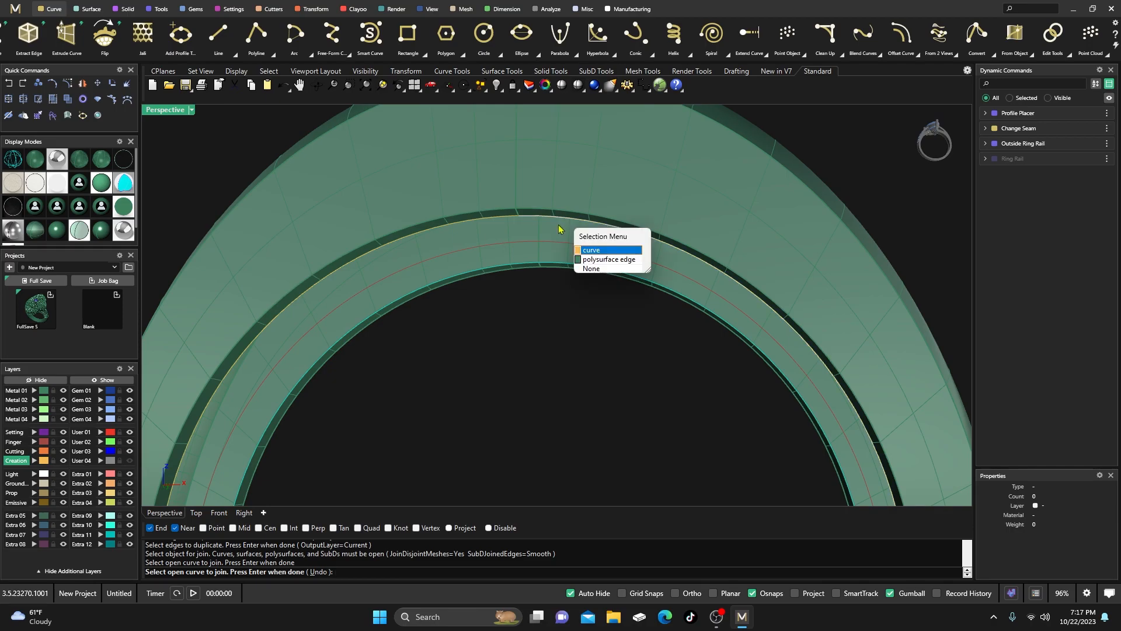
click(585, 251)
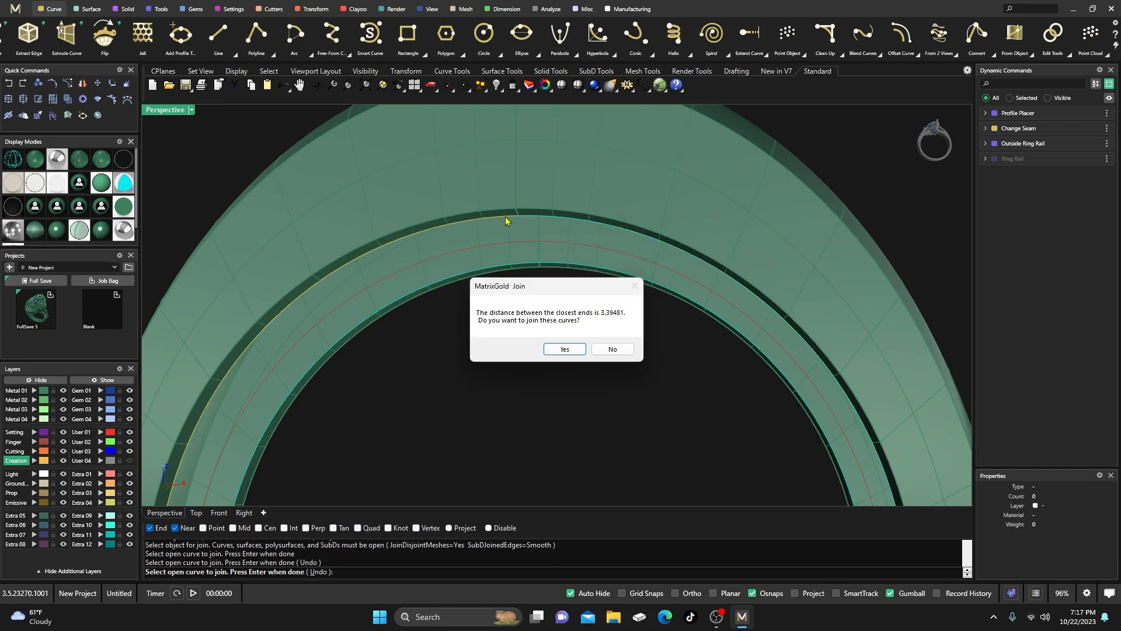
click(564, 349)
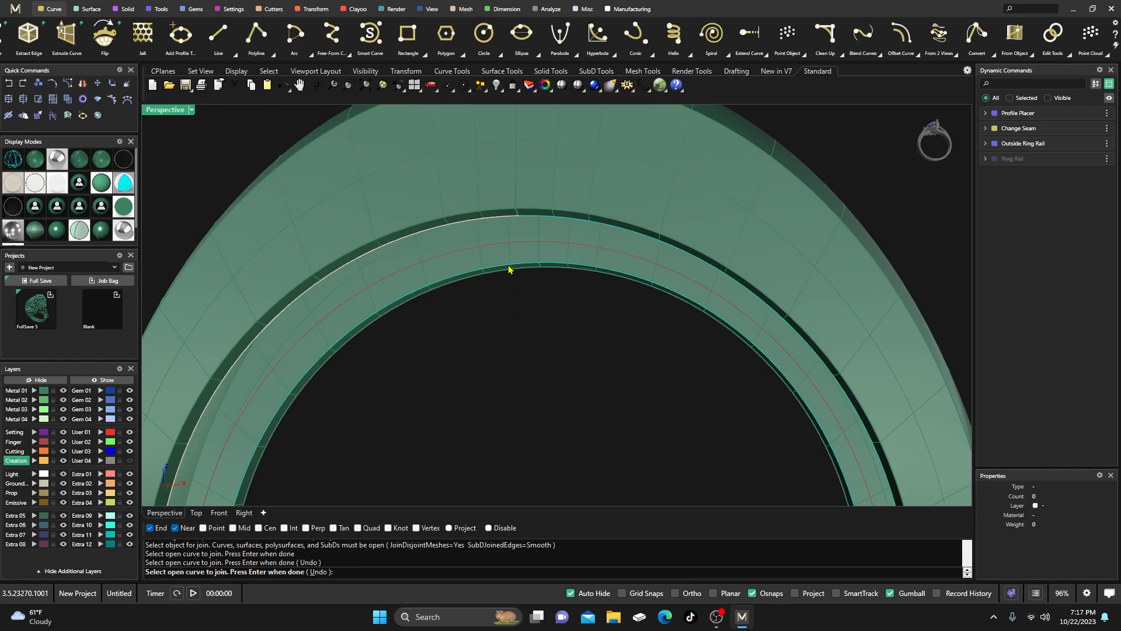
click(505, 219)
click(536, 251)
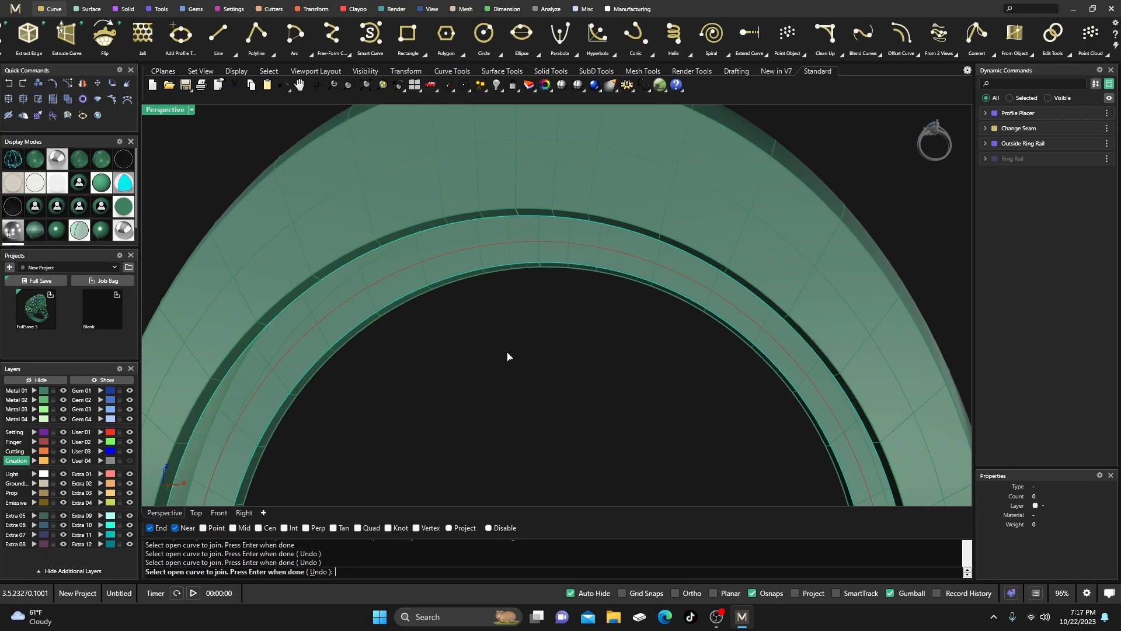
key(Return)
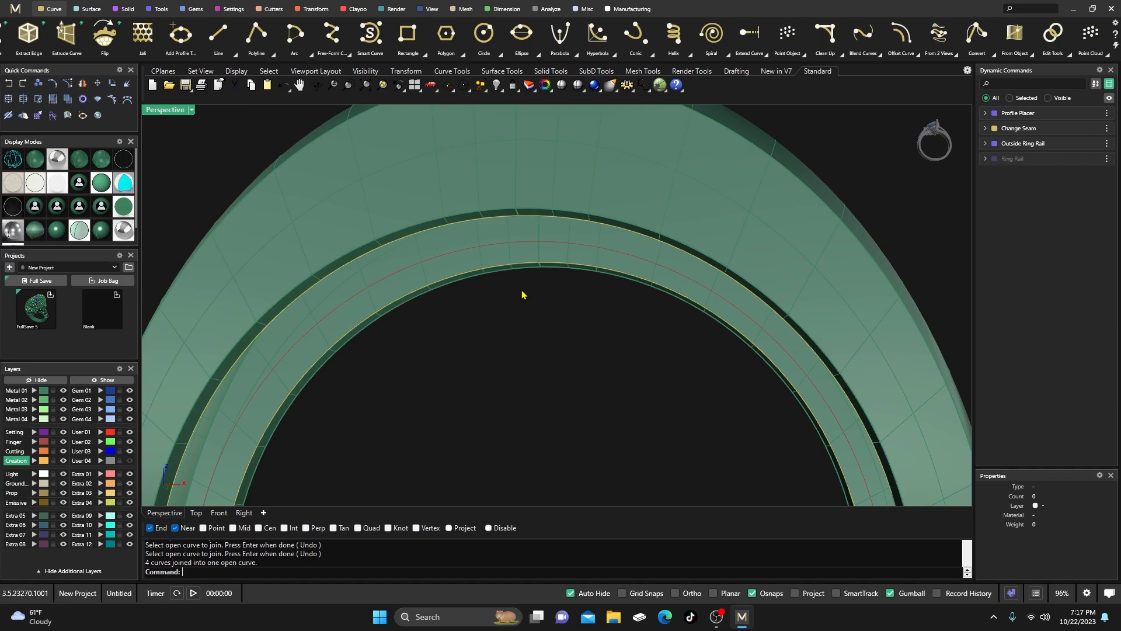
Select the joined long curve at several places around the opening to check which edges it includes.
click(534, 267)
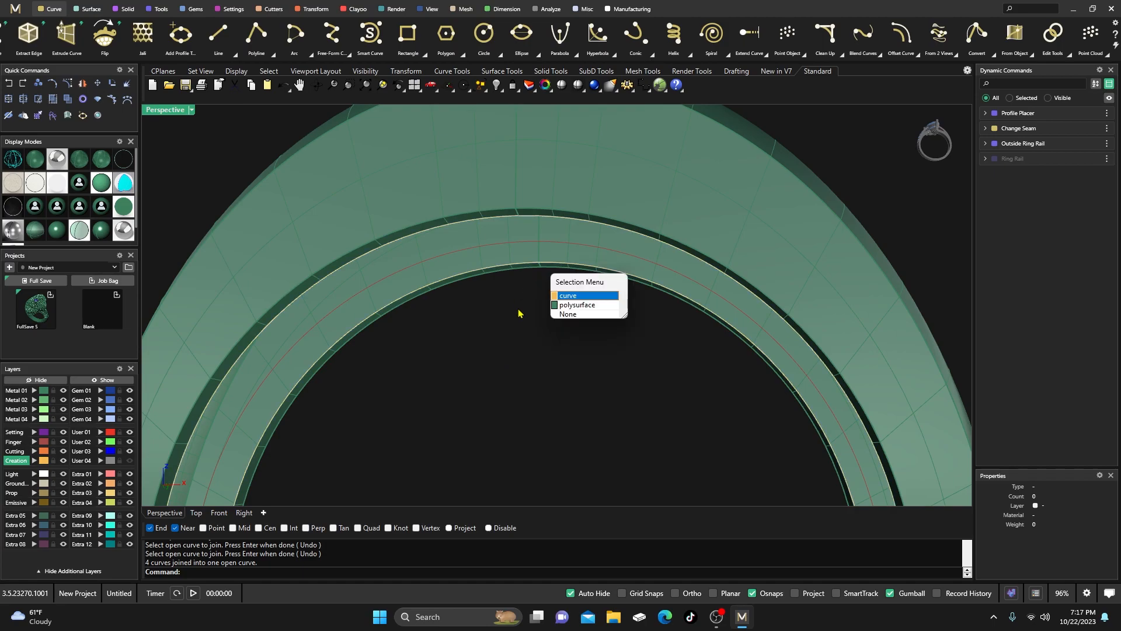
right_click(507, 350)
scroll(510, 352, down, 8)
right_drag(513, 353, 444, 388)
scroll(432, 391, up, 9)
click(432, 390)
click(386, 346)
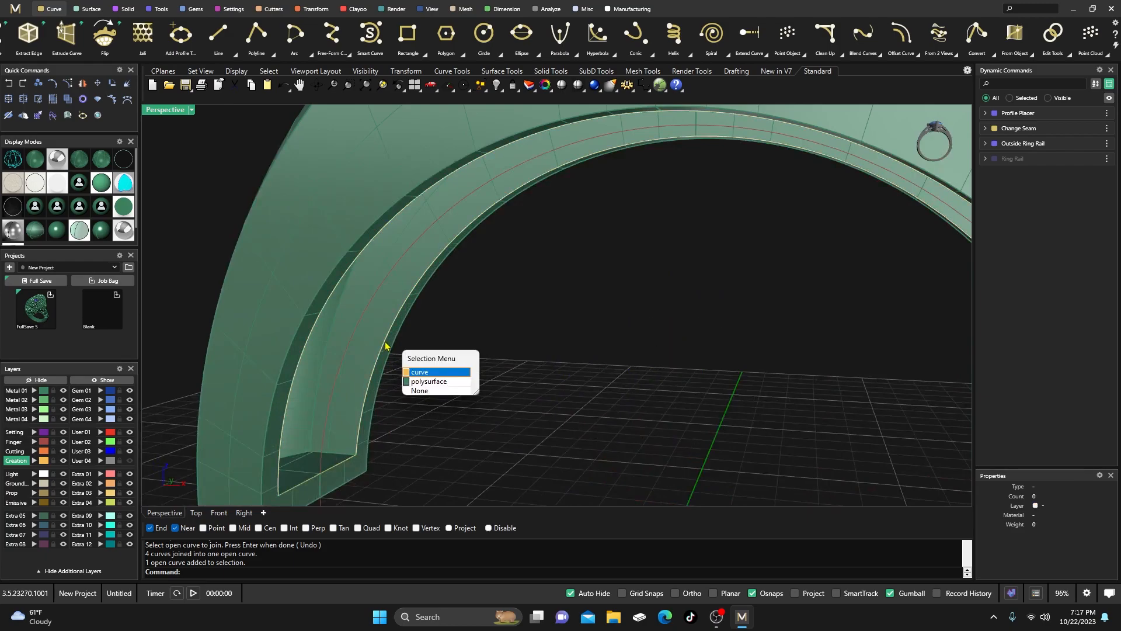
click(419, 372)
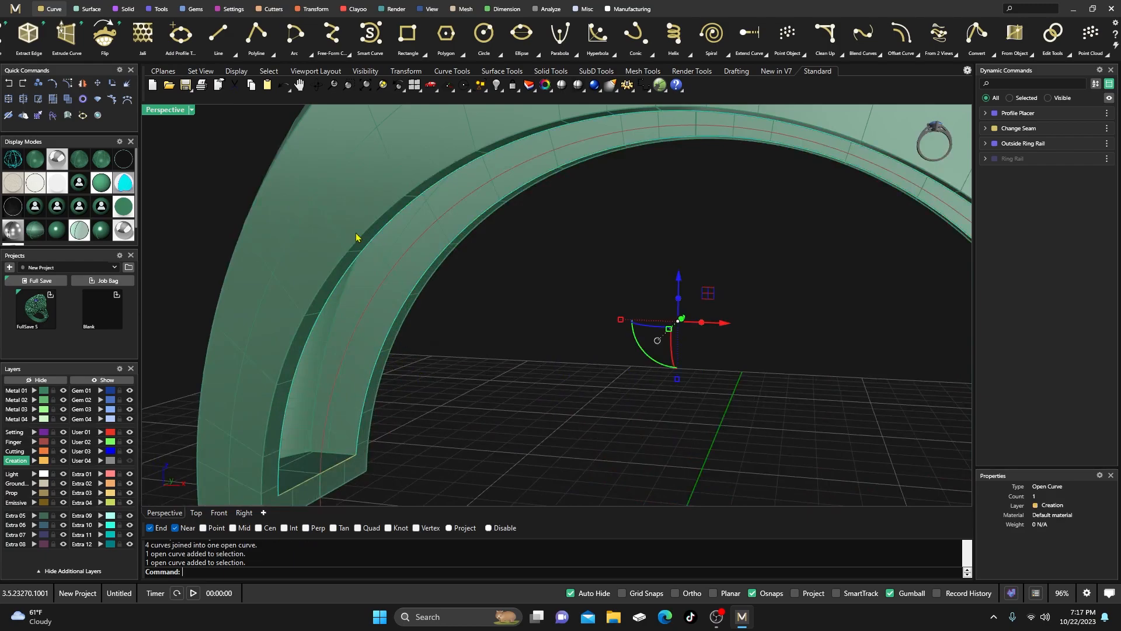
key(Delete)
click(417, 285)
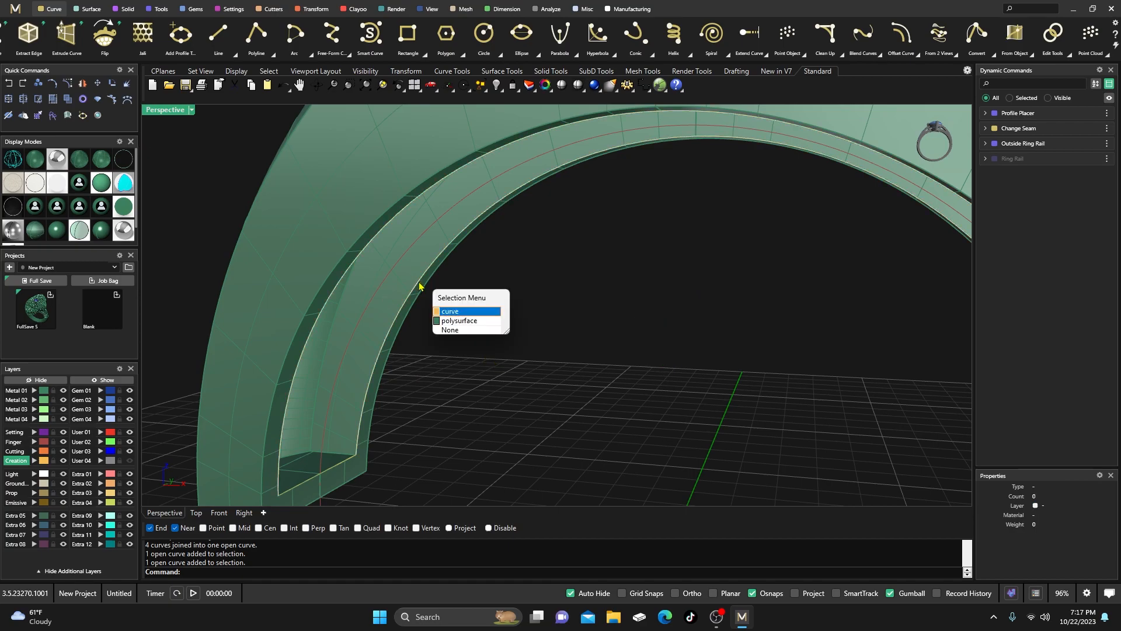
click(483, 312)
scroll(490, 403, down, 3)
right_drag(499, 393, 501, 346)
click(640, 302)
scroll(656, 267, up, 7)
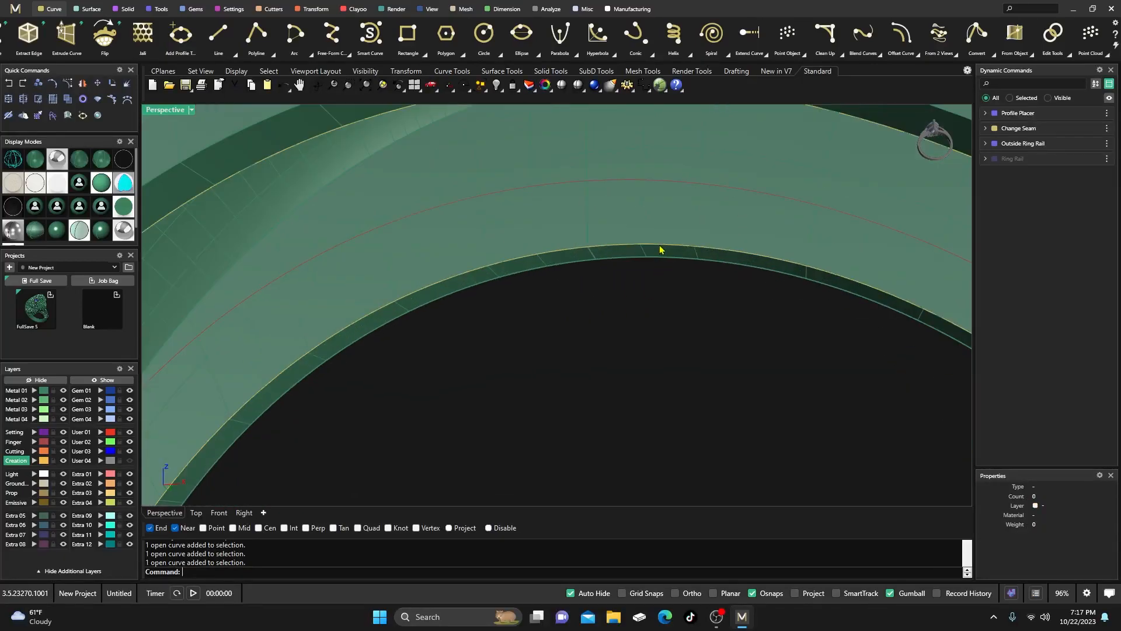
click(661, 250)
click(683, 276)
scroll(622, 311, down, 2)
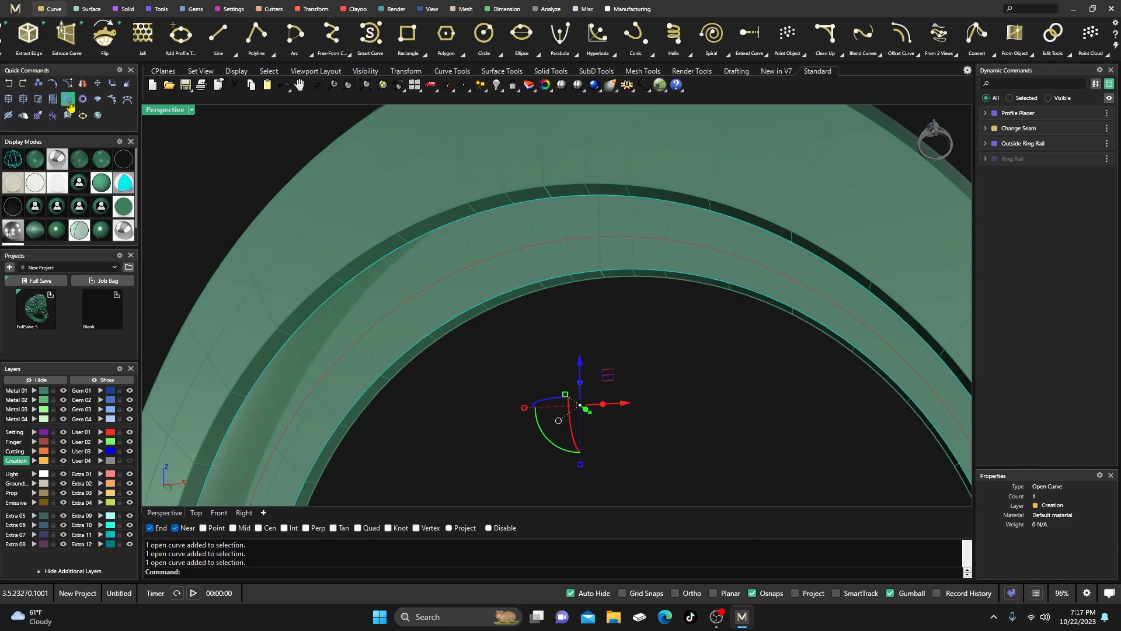
key(Escape)
Explode the joined long opening curve into separate segments.
right_drag(492, 314, 483, 348)
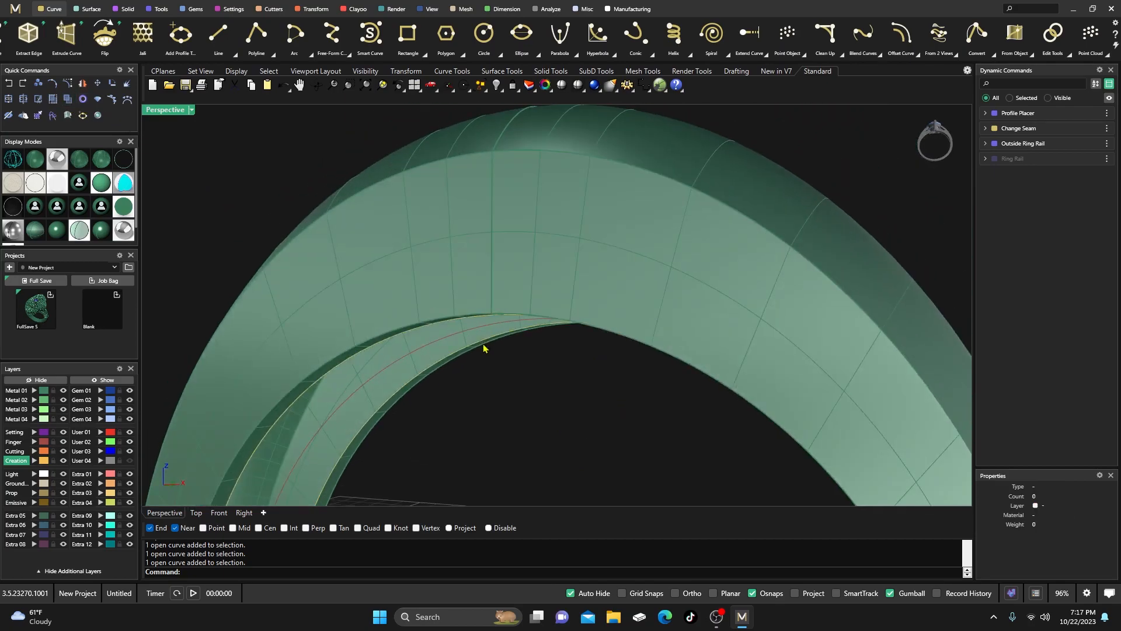
click(484, 348)
click(513, 374)
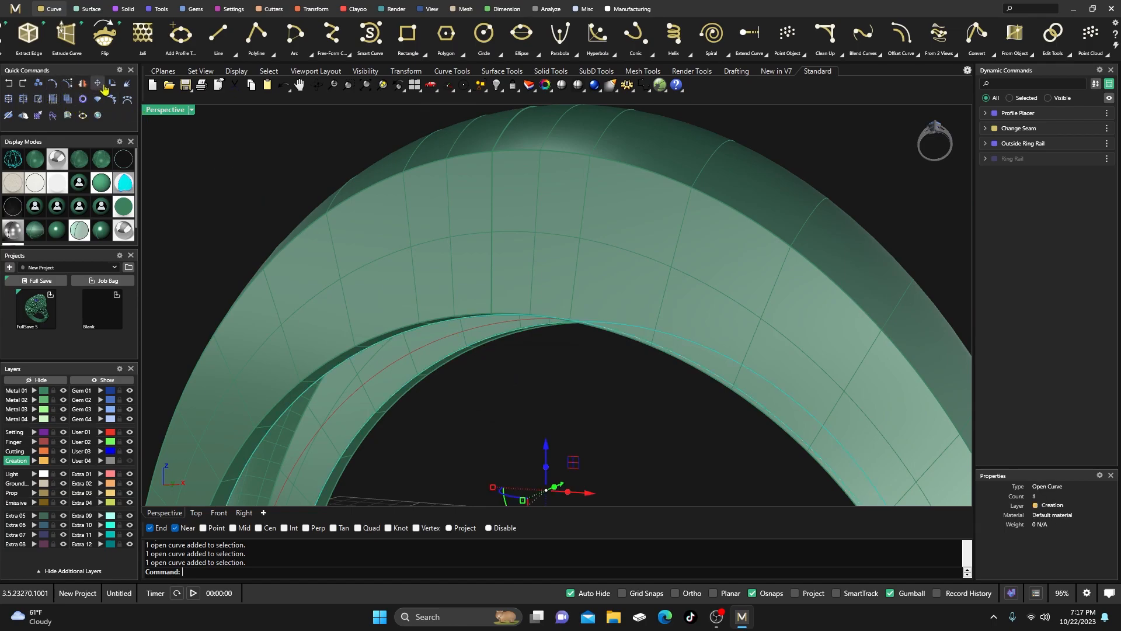
click(126, 86)
key(Escape)
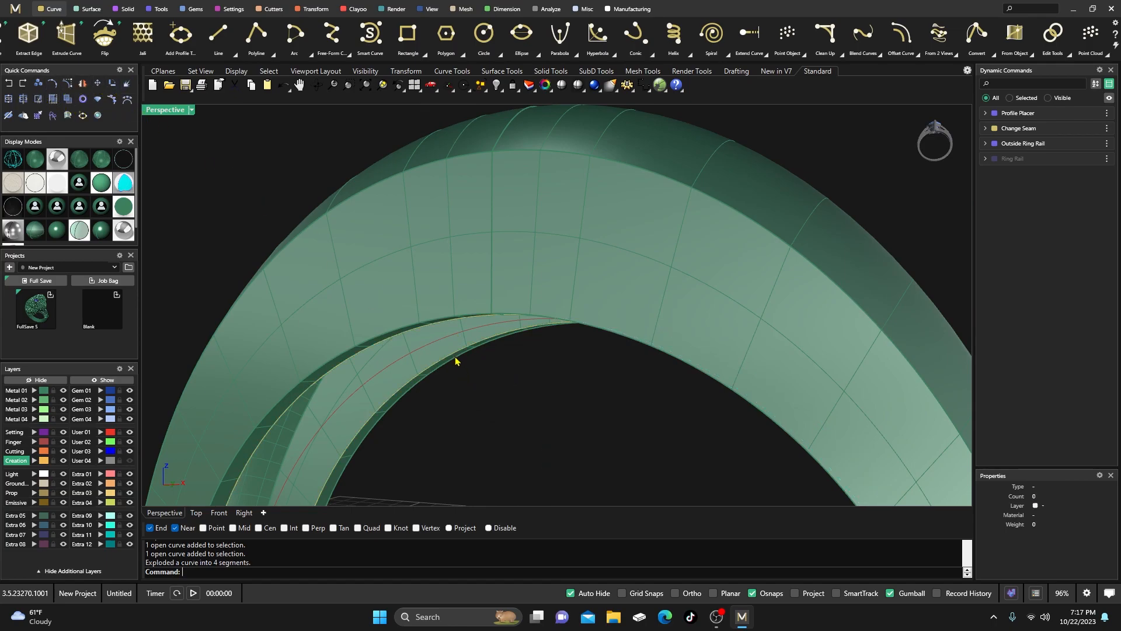
Join the two long edge curves along the opening's near rim into one open curve and clear the selection.
right_drag(494, 412, 524, 342)
click(542, 285)
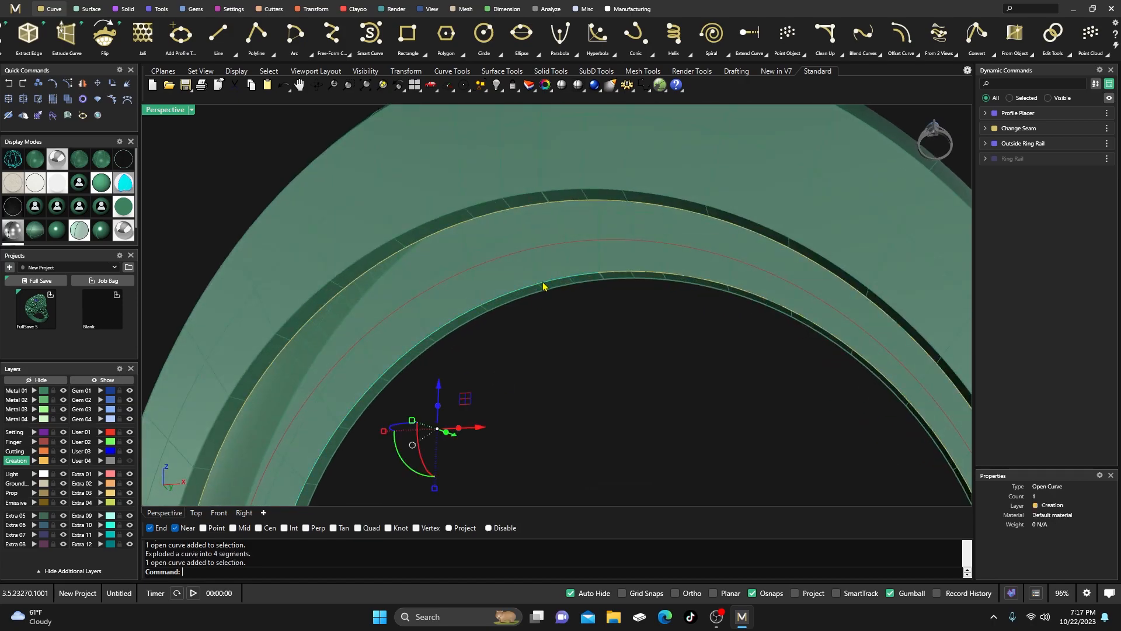
click(629, 274)
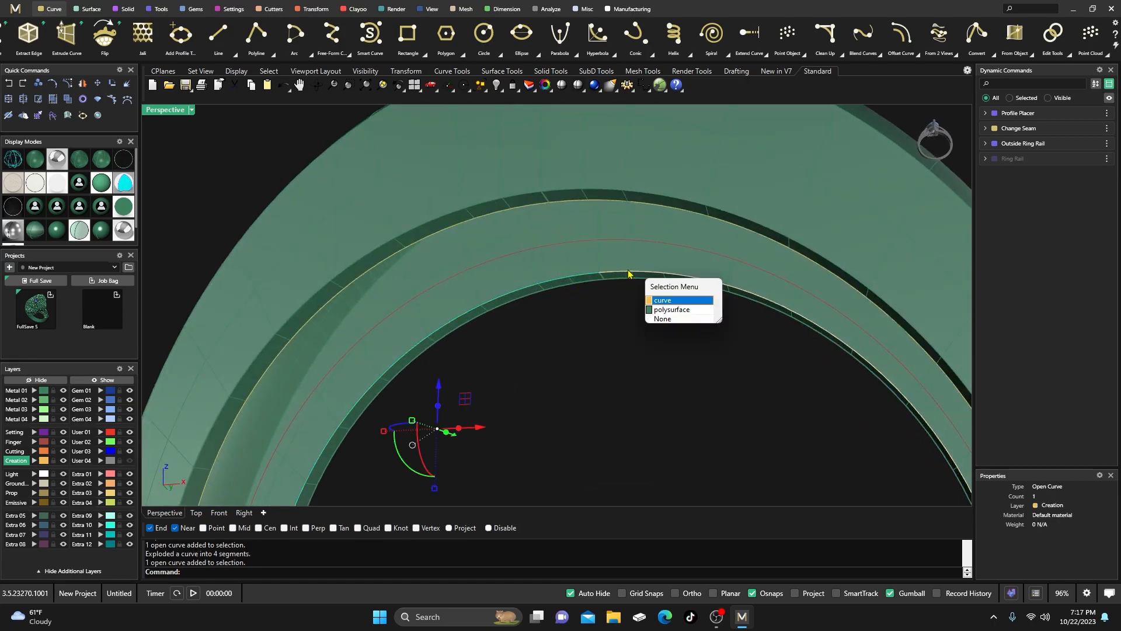
click(663, 301)
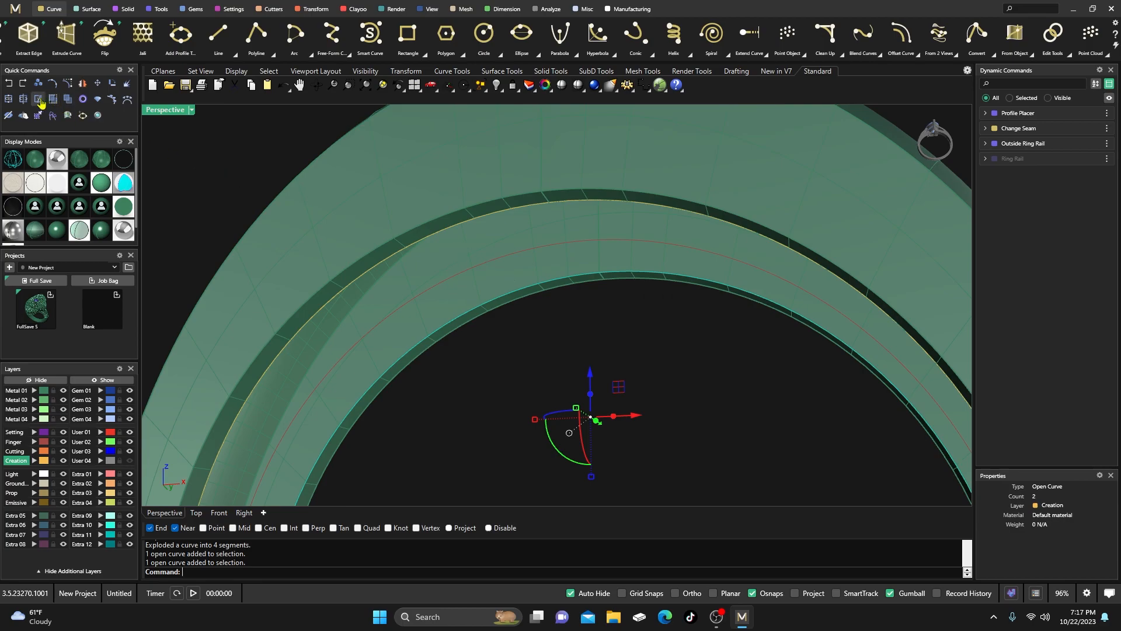
click(9, 99)
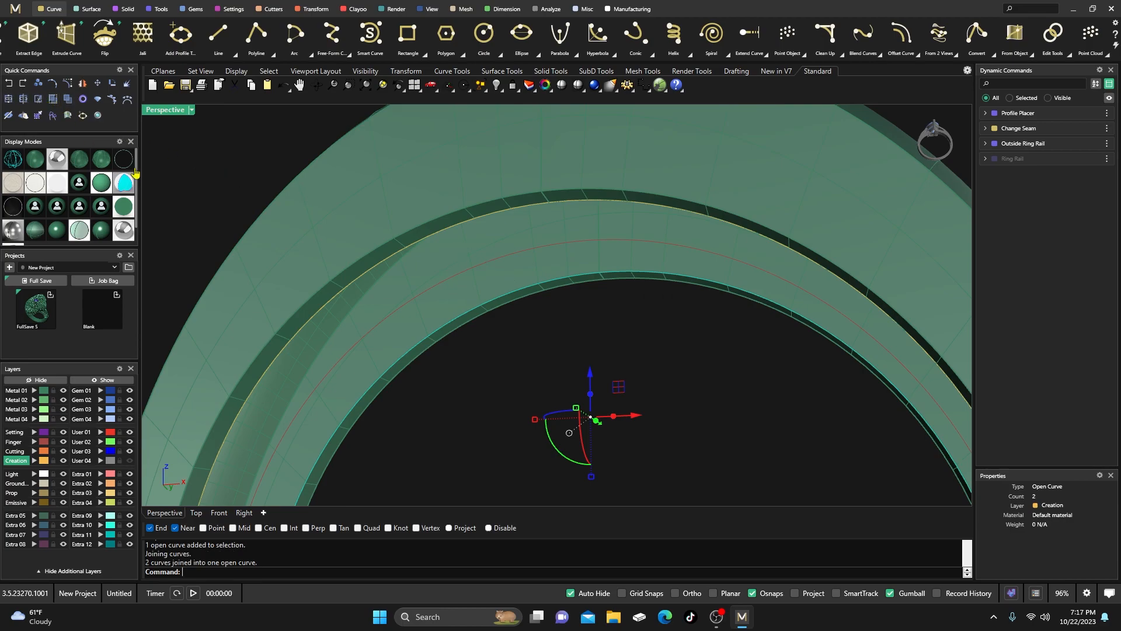
click(499, 300)
key(Escape)
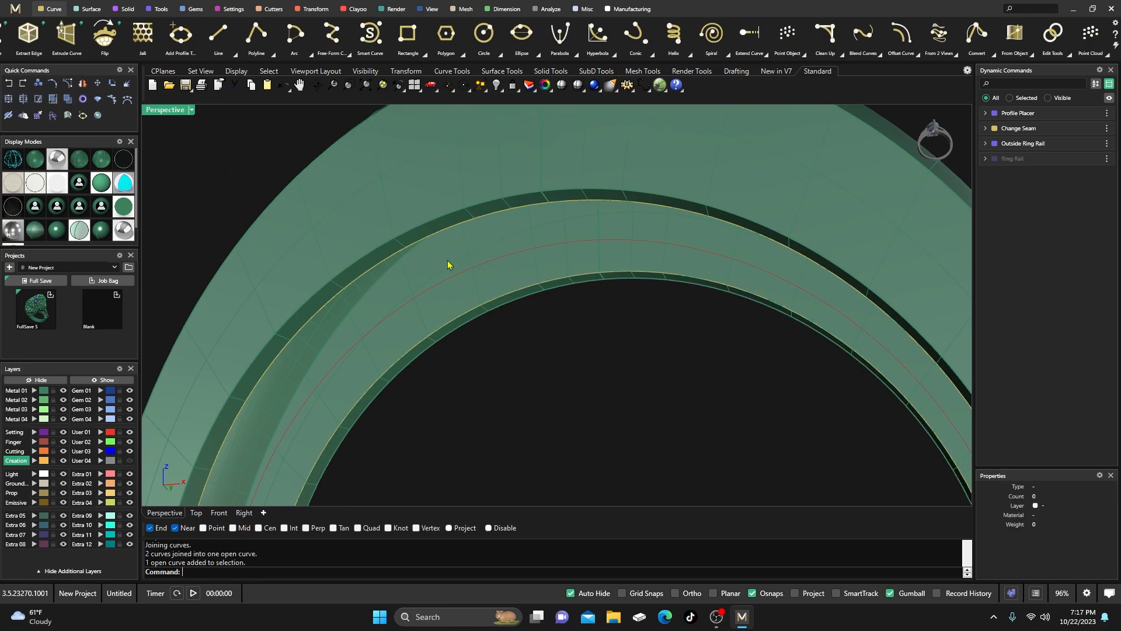
Join the two long edge curves along the opening's other rim into one open curve and select it to check its extent.
click(434, 237)
click(468, 265)
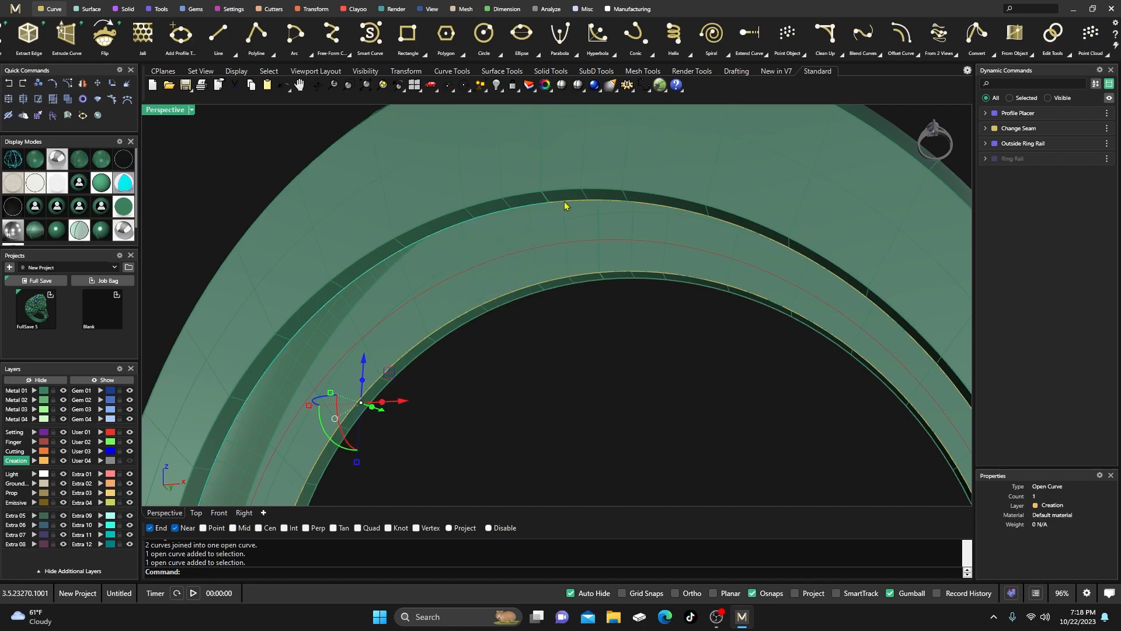
shift+click(565, 206)
click(590, 234)
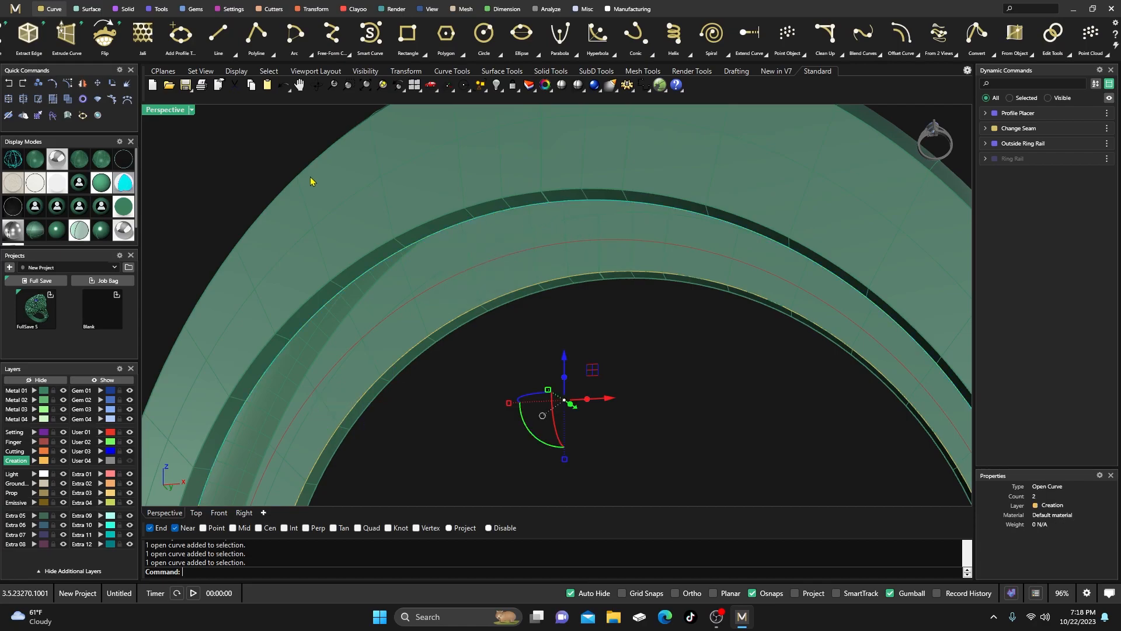
click(36, 114)
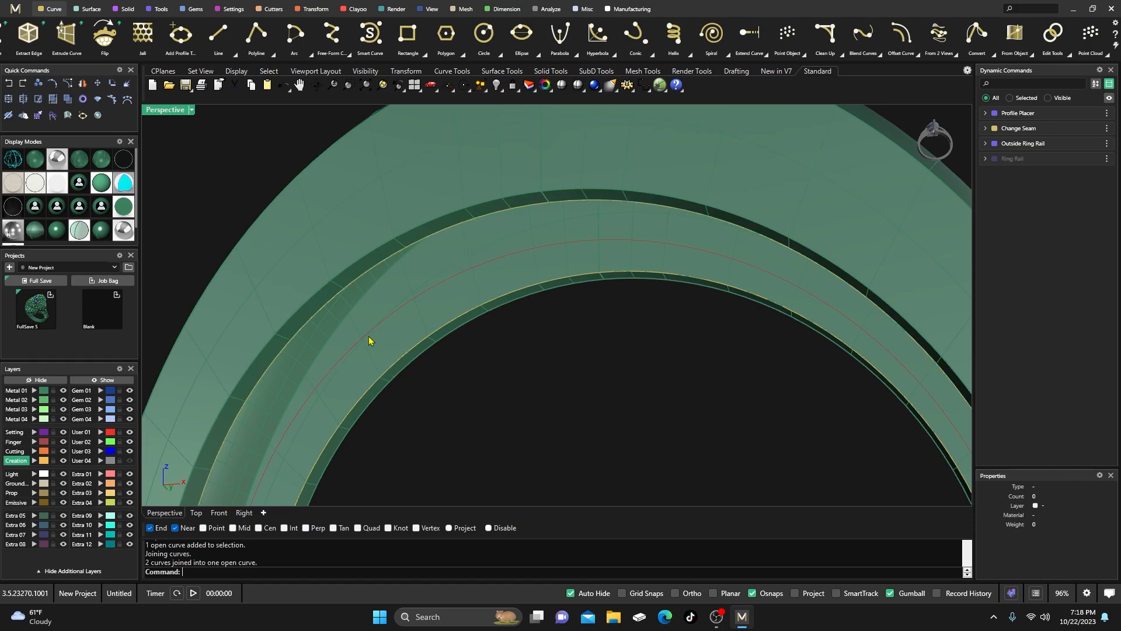
click(346, 295)
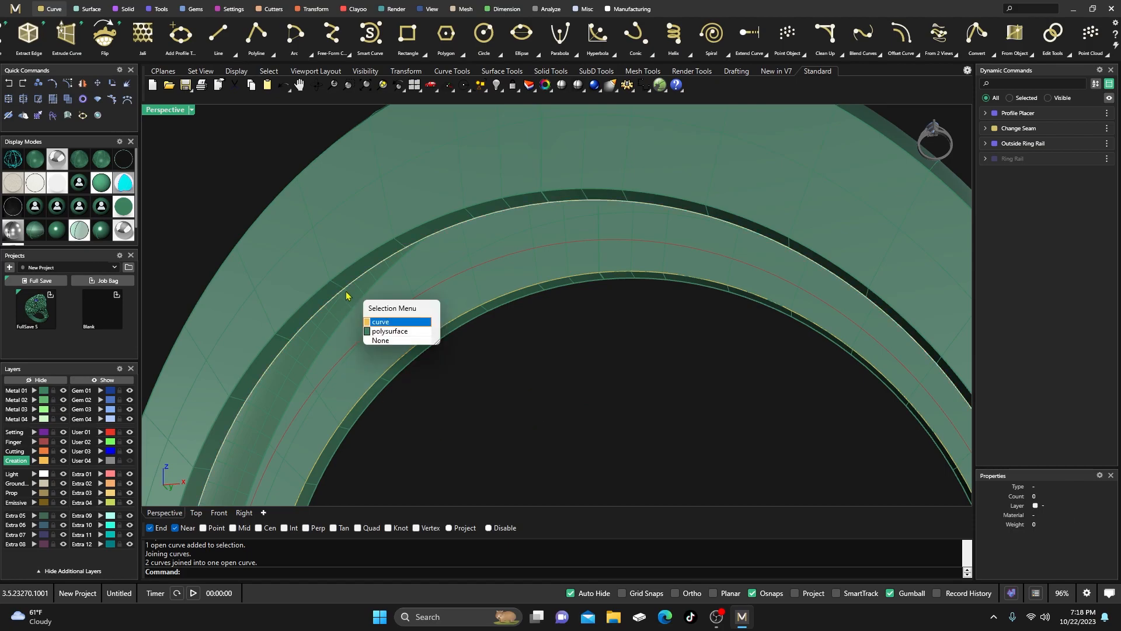
click(380, 322)
click(466, 405)
Try a Sweep 2 using the two joined rim curves as rails and the short end curves of the opening as profiles.
scroll(476, 386, down, 5)
right_drag(476, 382, 508, 373)
scroll(483, 384, down, 6)
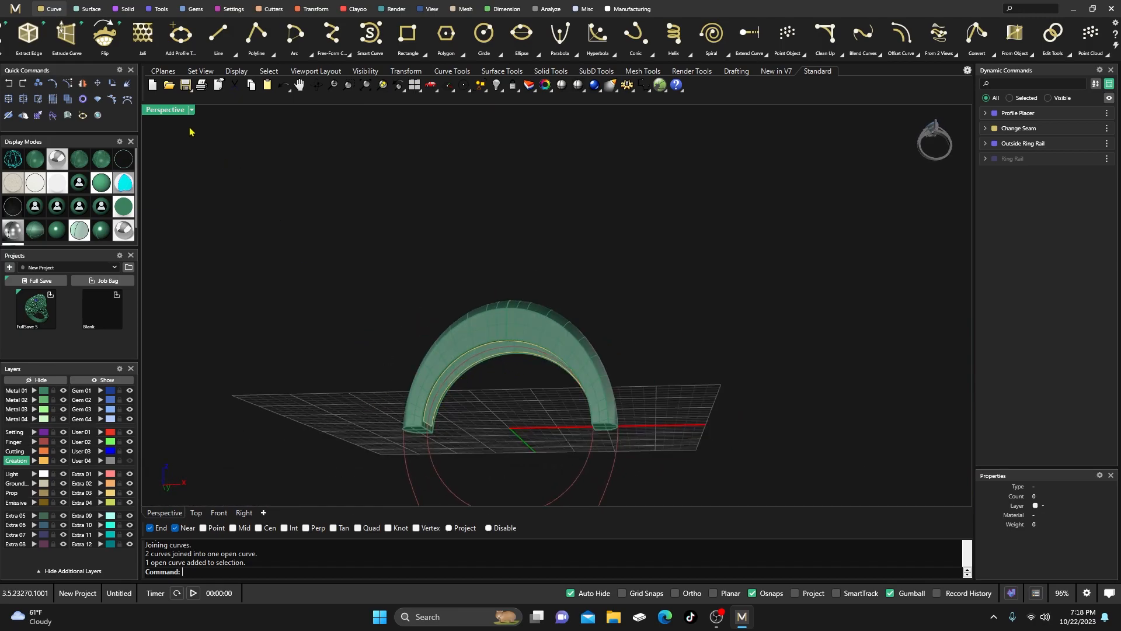
click(88, 9)
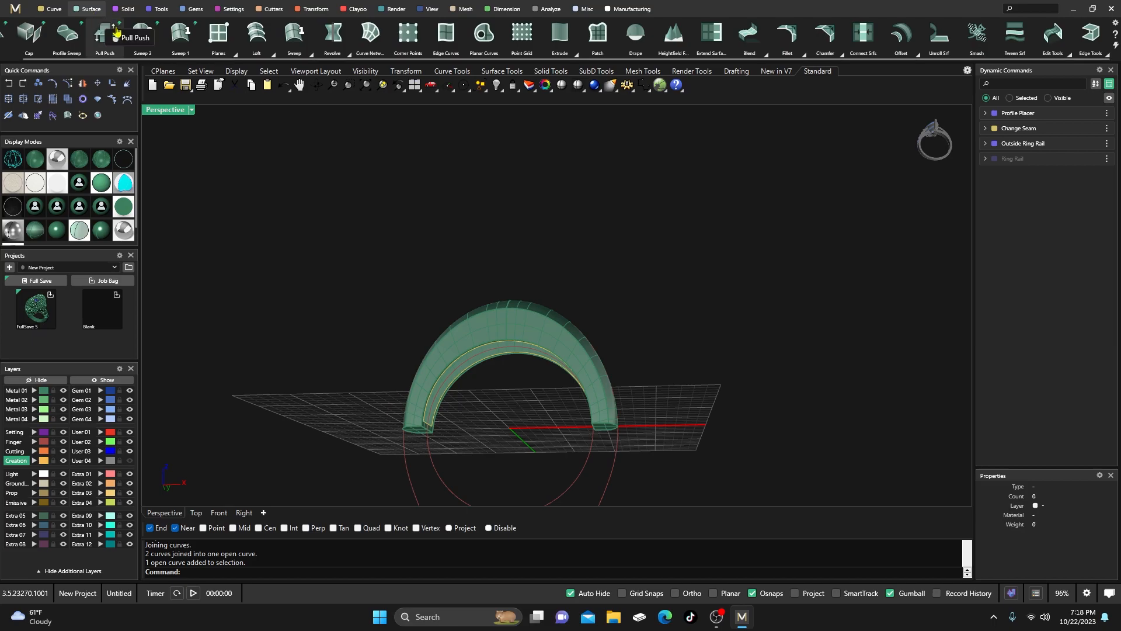
click(158, 39)
right_drag(493, 431, 462, 442)
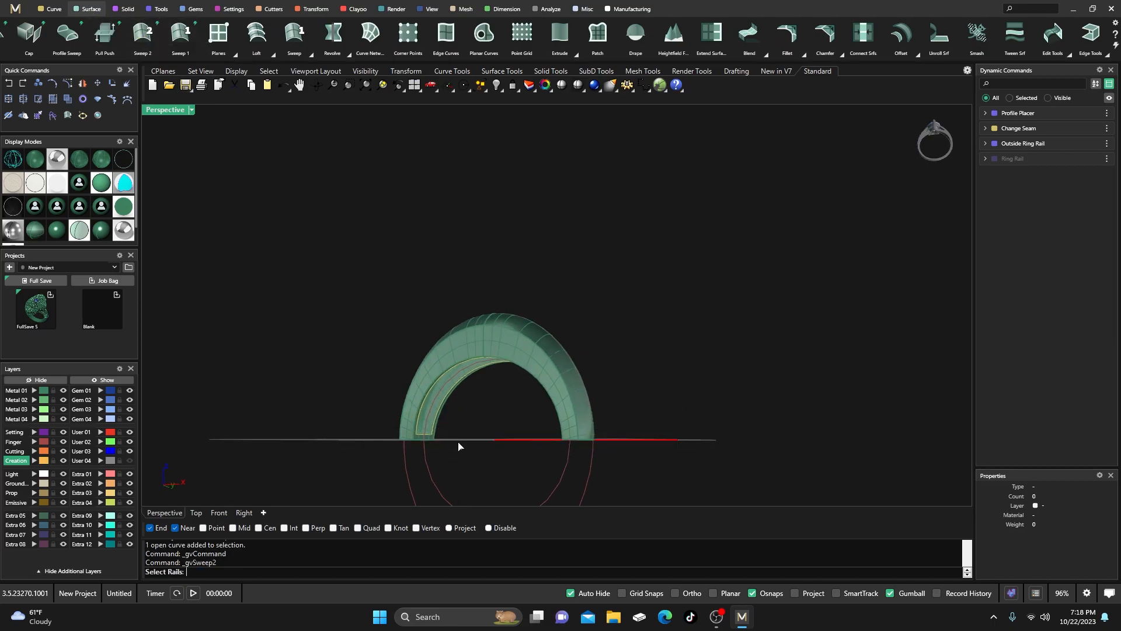
scroll(462, 443, up, 5)
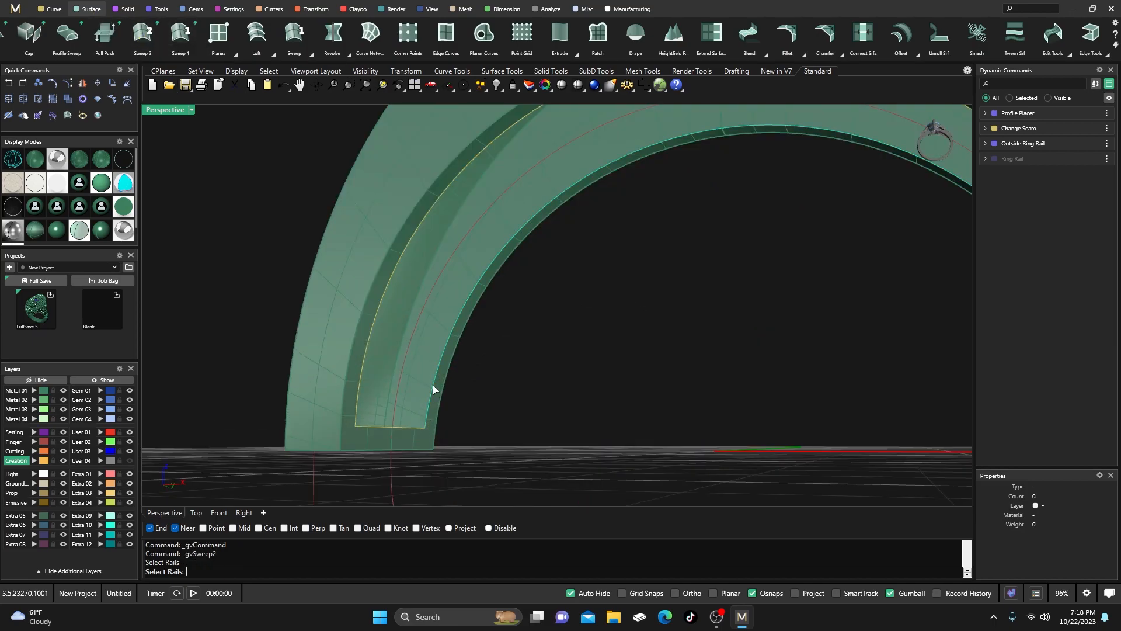
click(361, 372)
click(379, 428)
scroll(345, 410, down, 6)
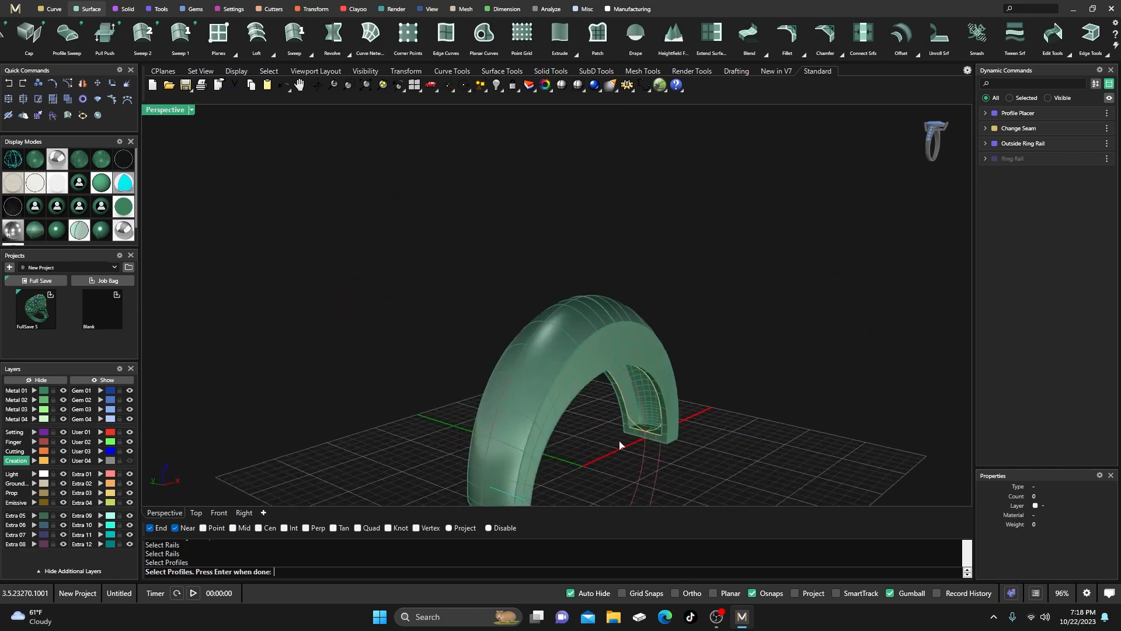
scroll(617, 446, up, 6)
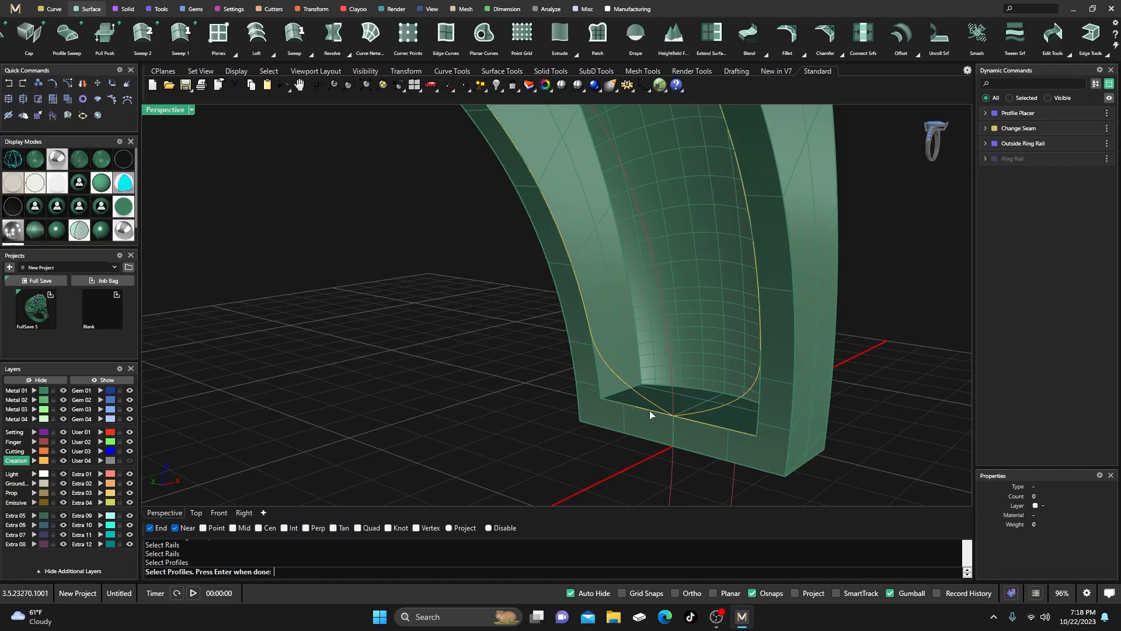
key(Return)
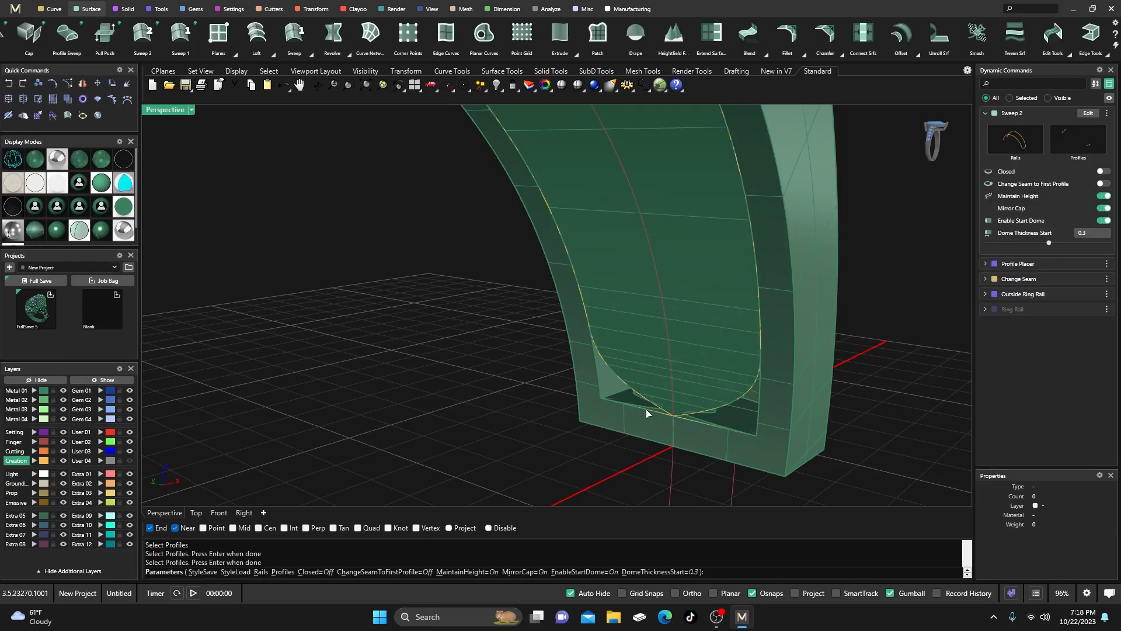
scroll(648, 405, up, 1)
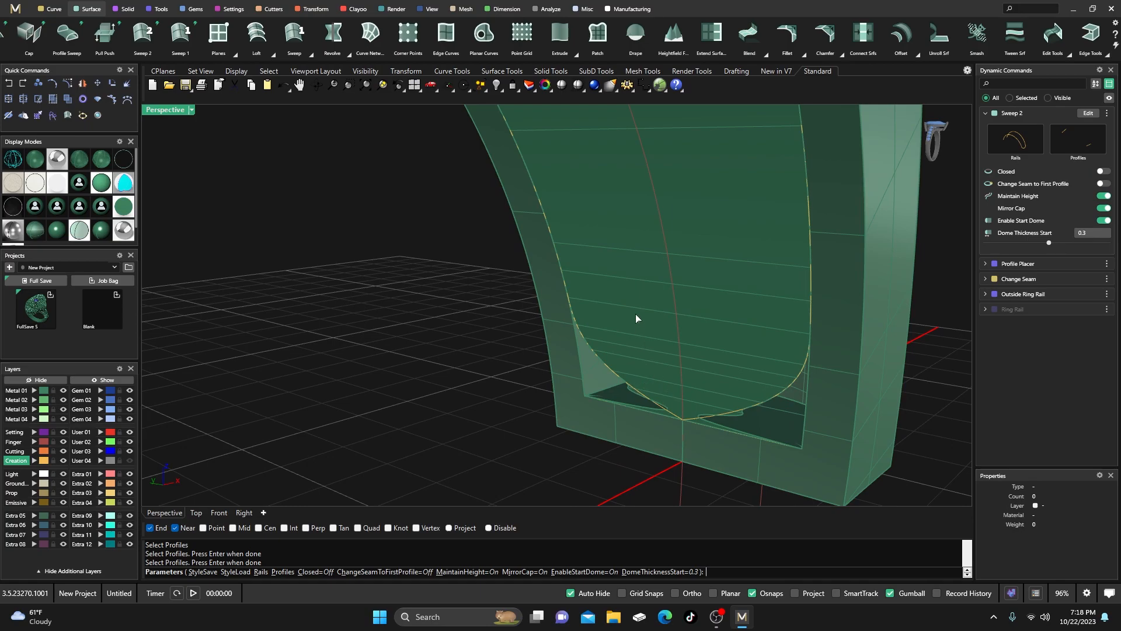
key(Escape)
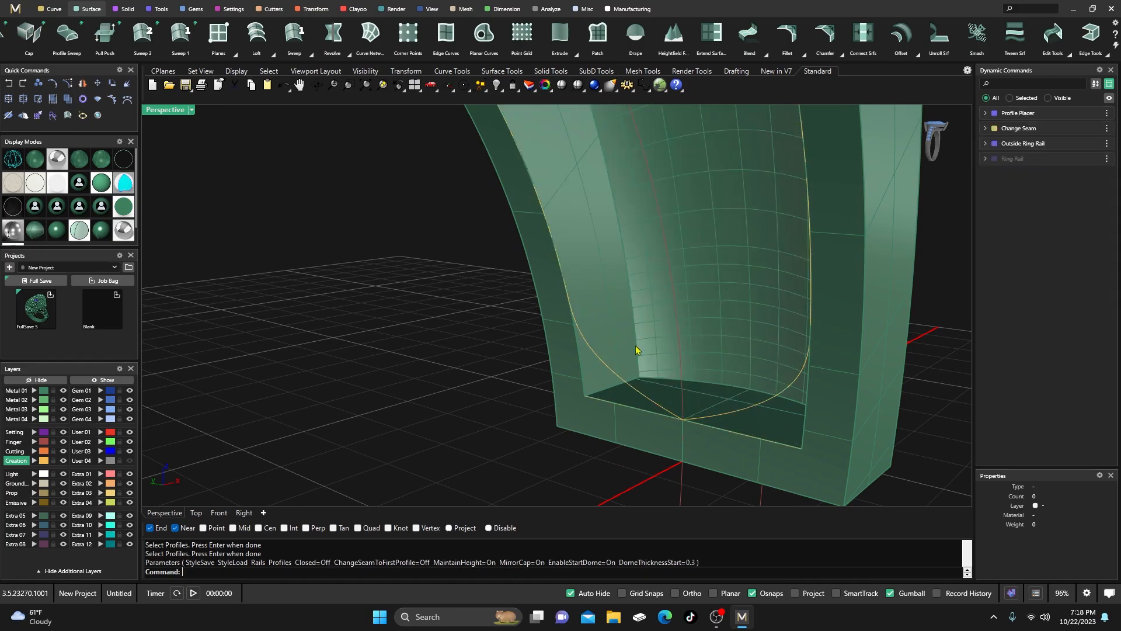
Delete both long joined rim curves, keeping the short curves at the ends of the opening.
click(635, 393)
key(Delete)
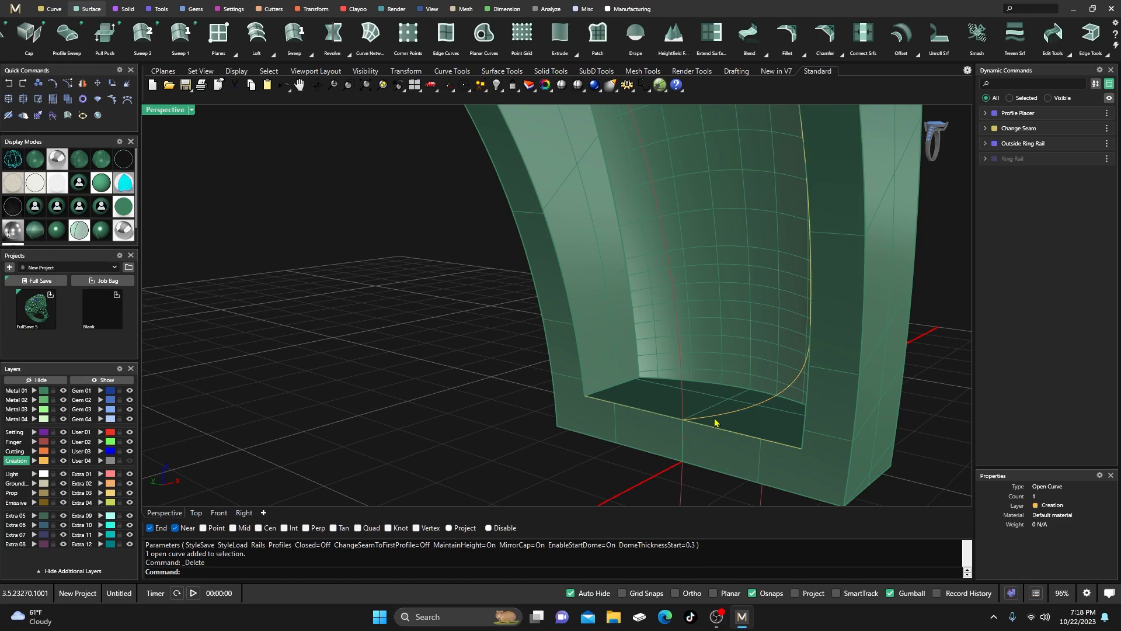
key(Delete)
Try to duplicate the border of the hollowed shank polysurface.
scroll(711, 414, down, 10)
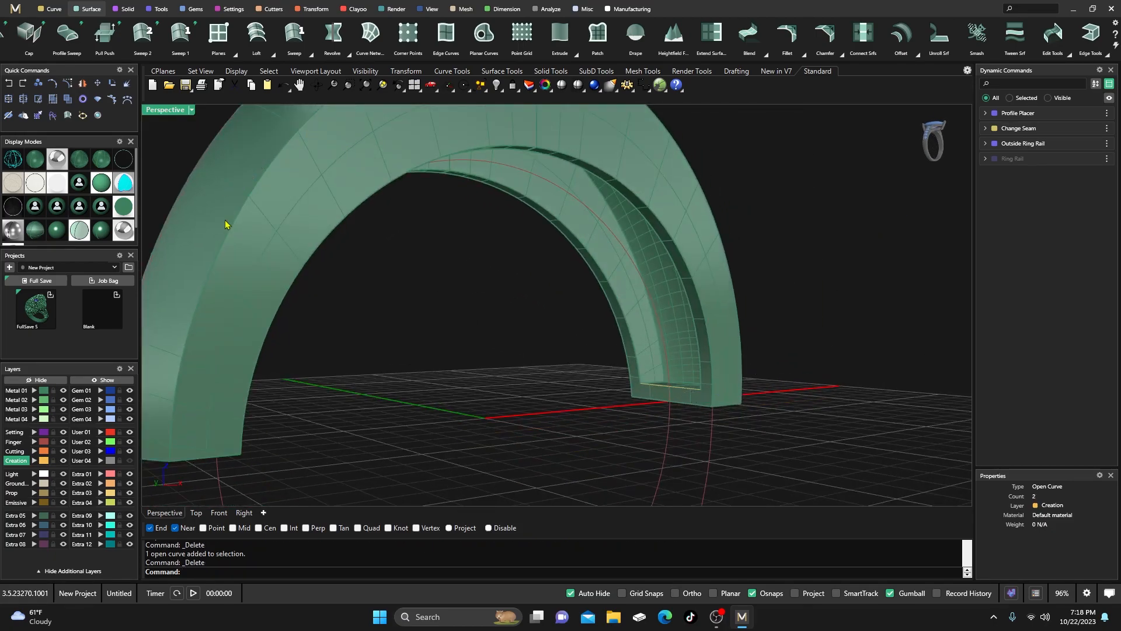
right_click(227, 573)
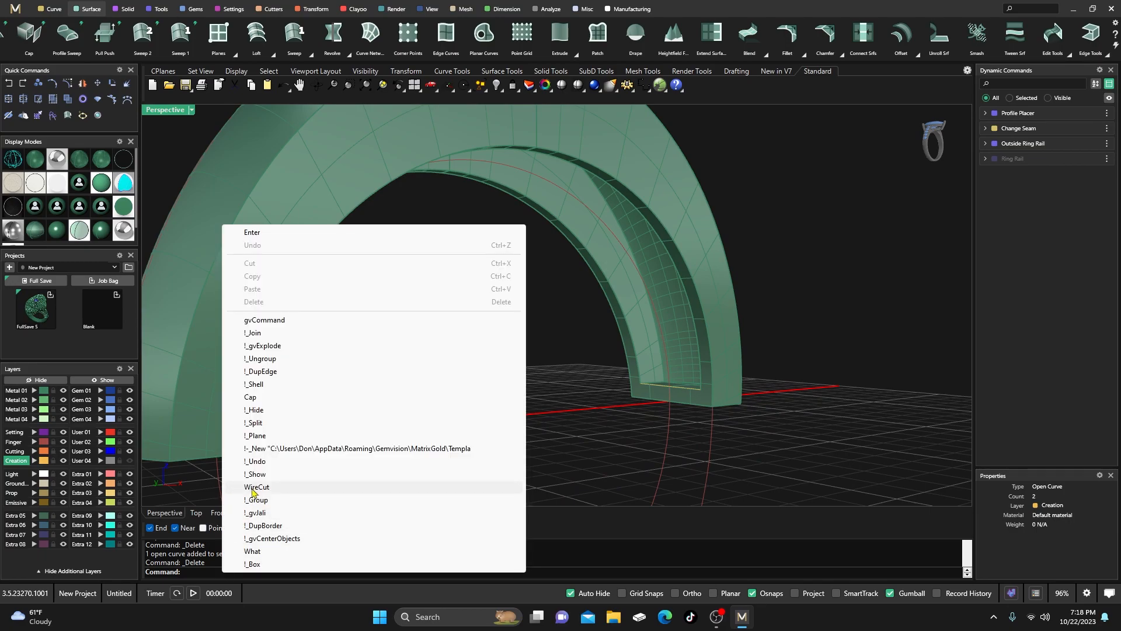
click(265, 525)
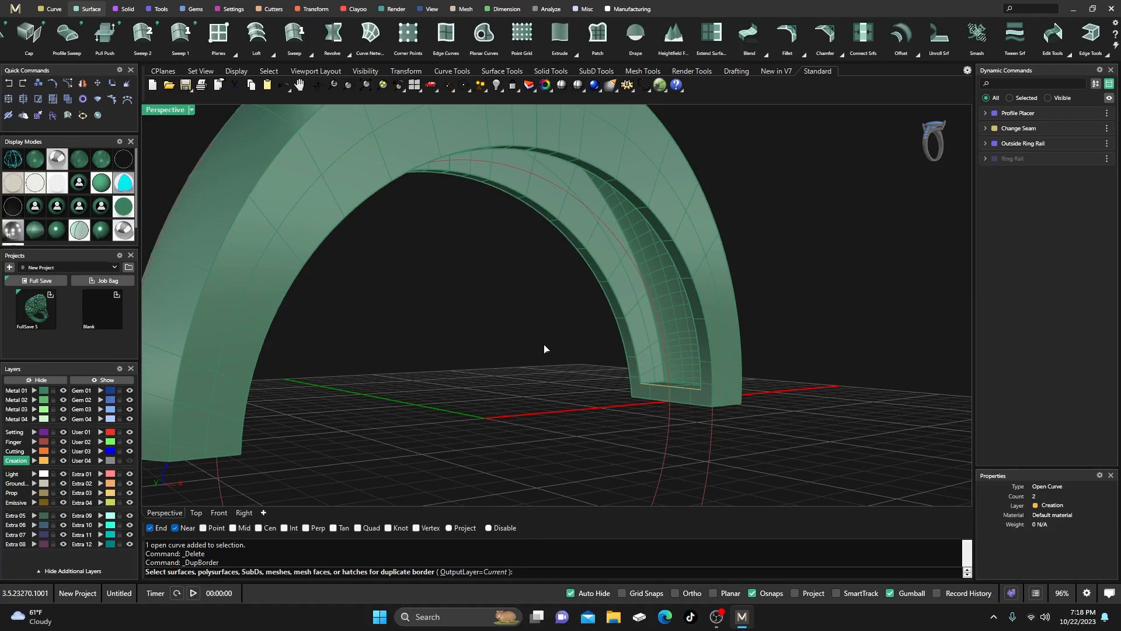
click(613, 296)
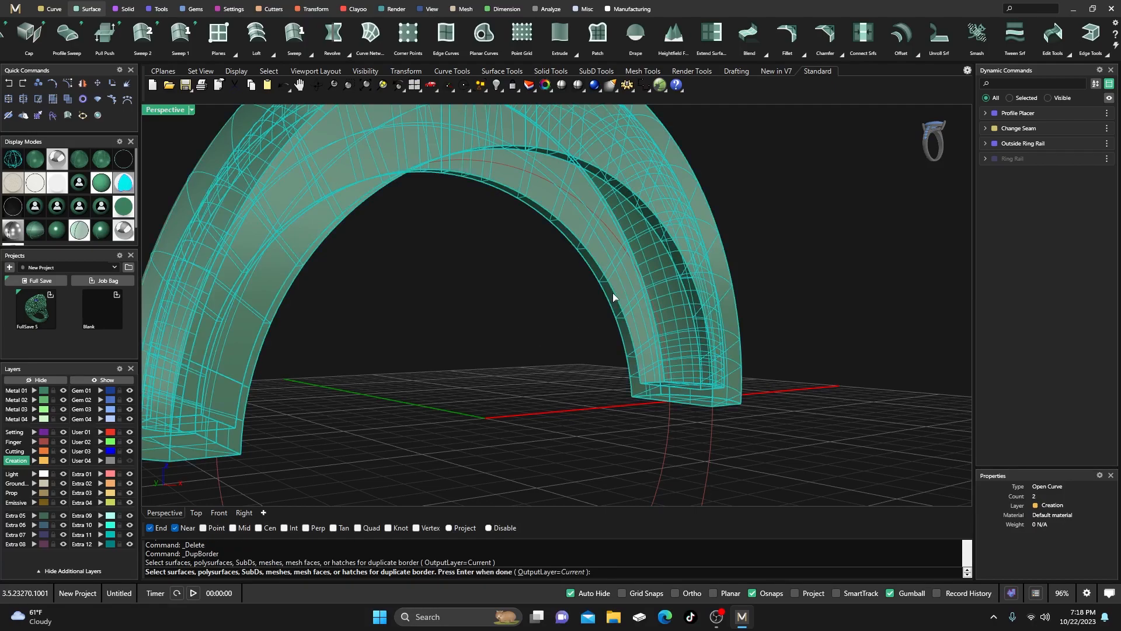
key(Return)
Duplicate the four long edges running along both rims of the shank's hollow opening.
right_click(261, 577)
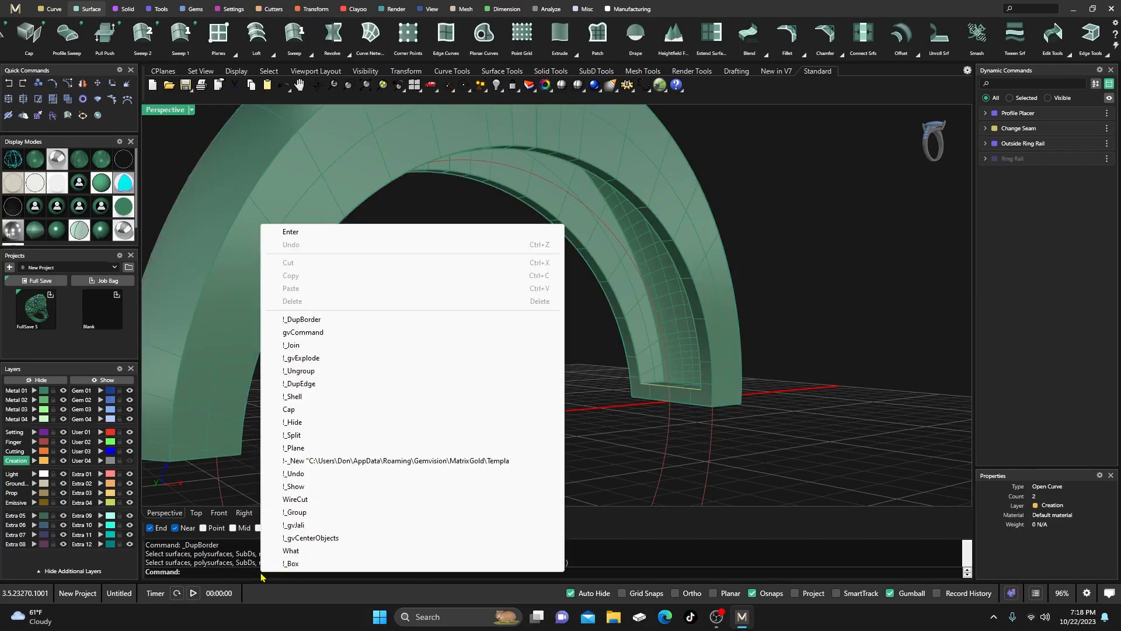
click(299, 384)
click(630, 332)
click(684, 290)
right_drag(606, 373, 441, 351)
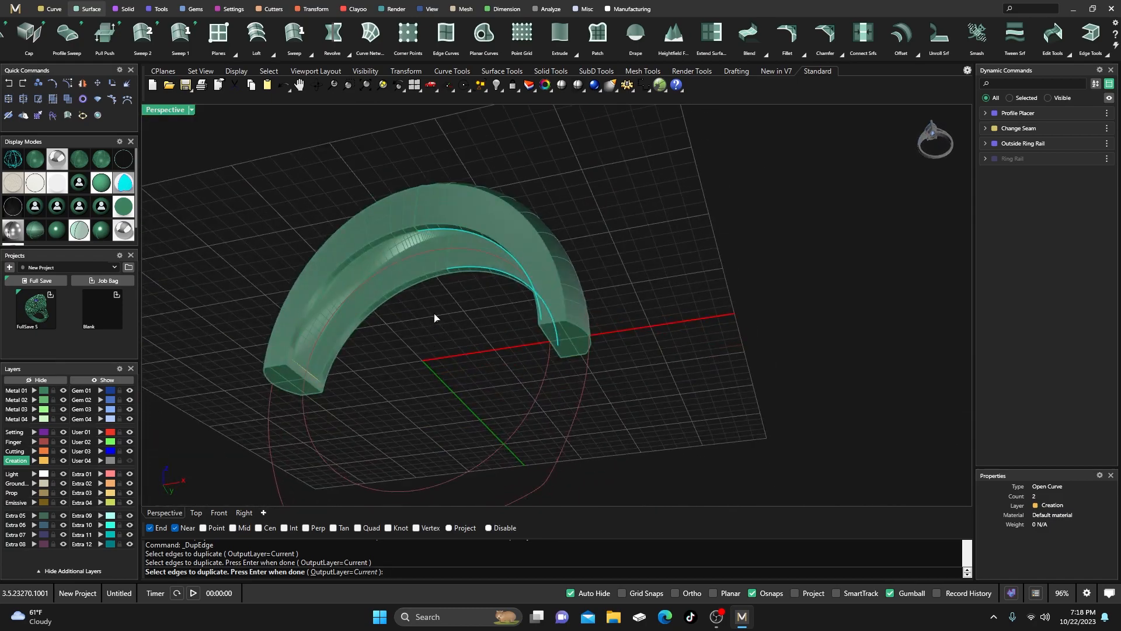
scroll(445, 277, up, 5)
click(412, 266)
click(319, 160)
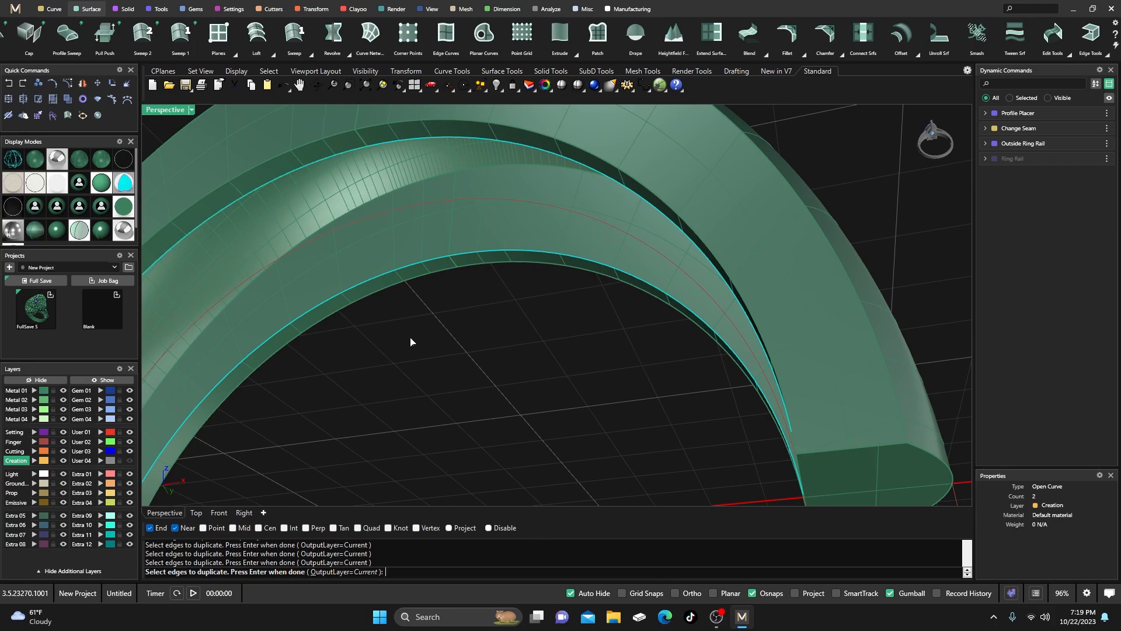
key(Return)
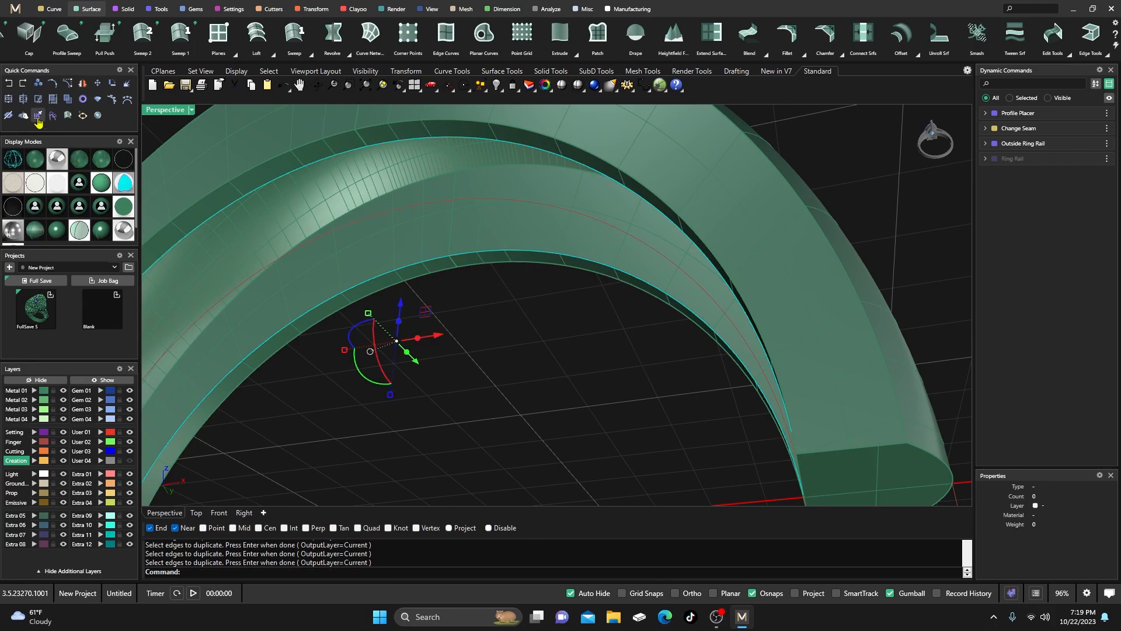
Join the four duplicated edges into one open curve per rim and clear the selection.
click(10, 101)
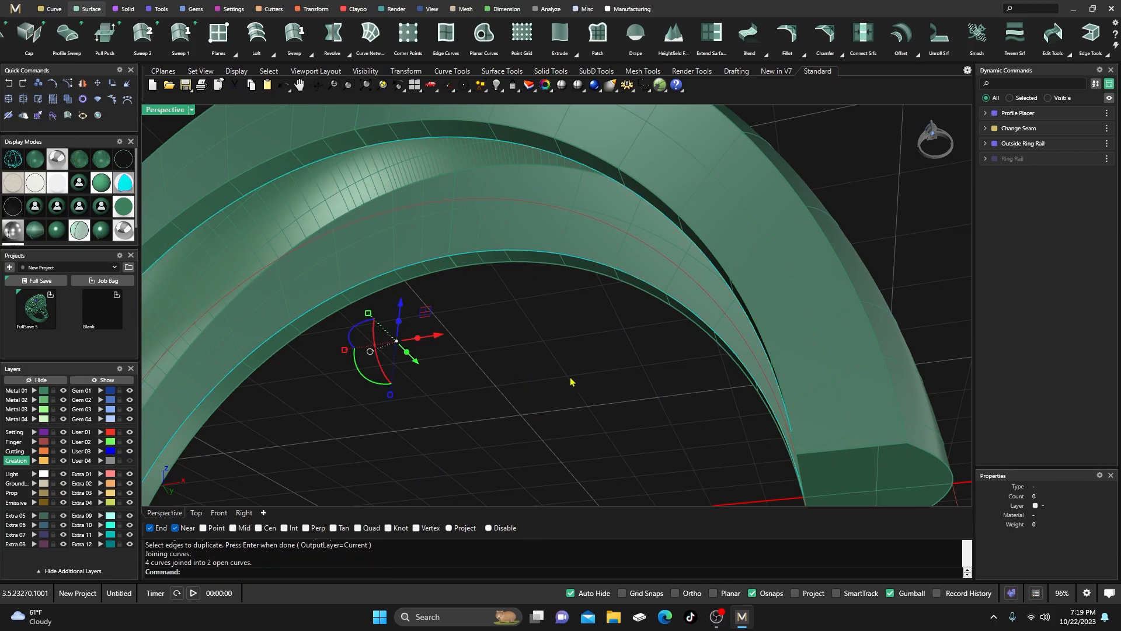
click(484, 255)
key(Escape)
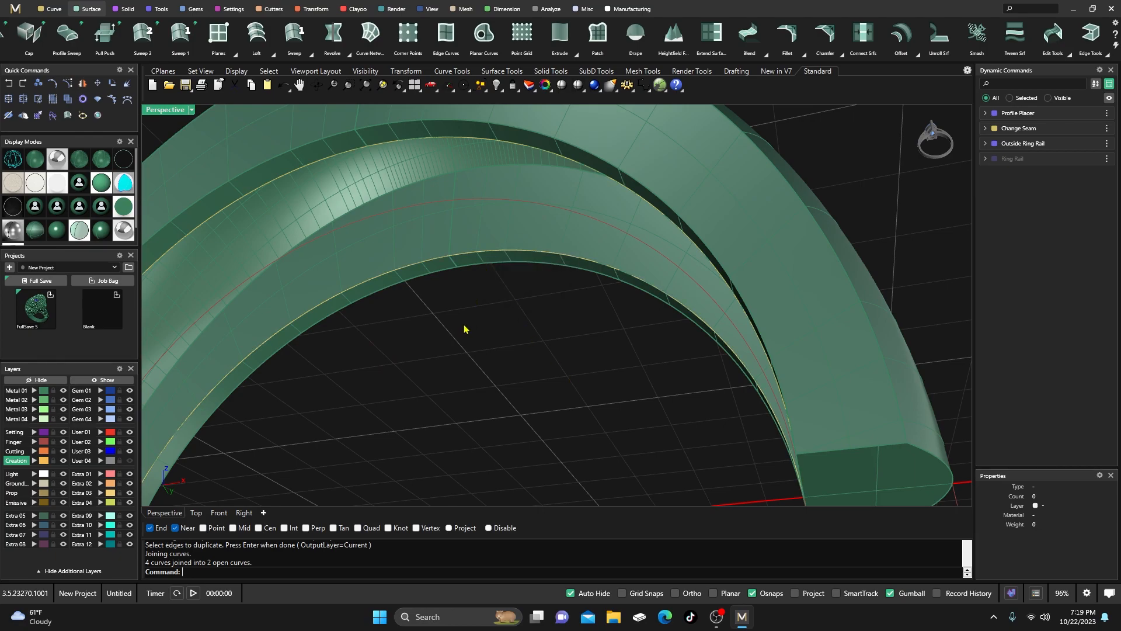
scroll(505, 326, down, 3)
right_drag(506, 325, 551, 380)
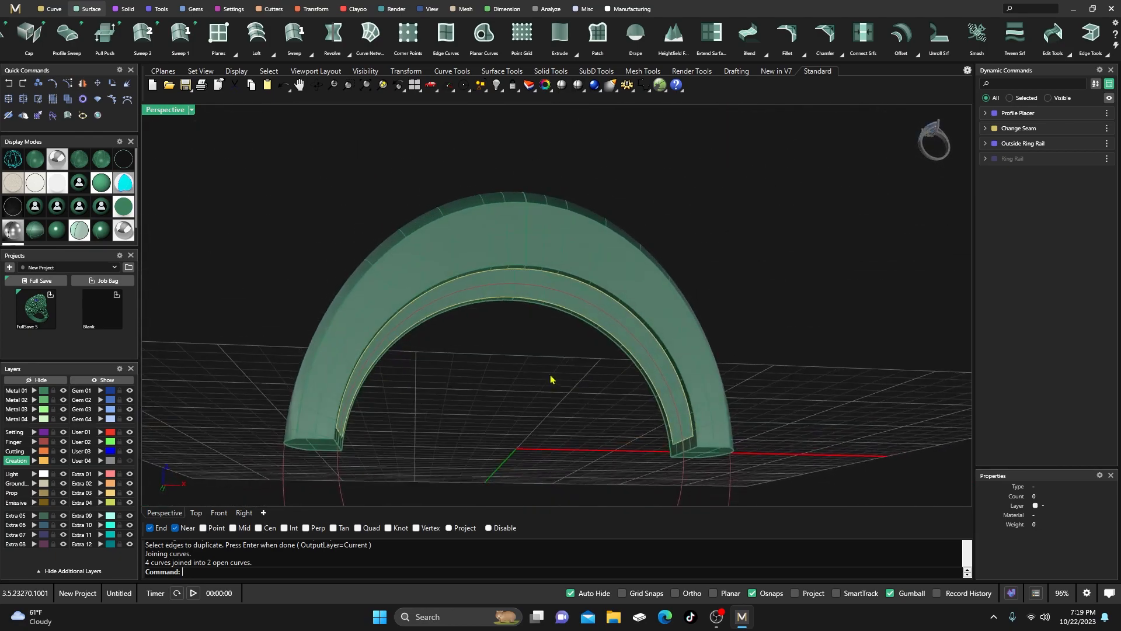
scroll(462, 405, down, 3)
right_drag(490, 418, 443, 413)
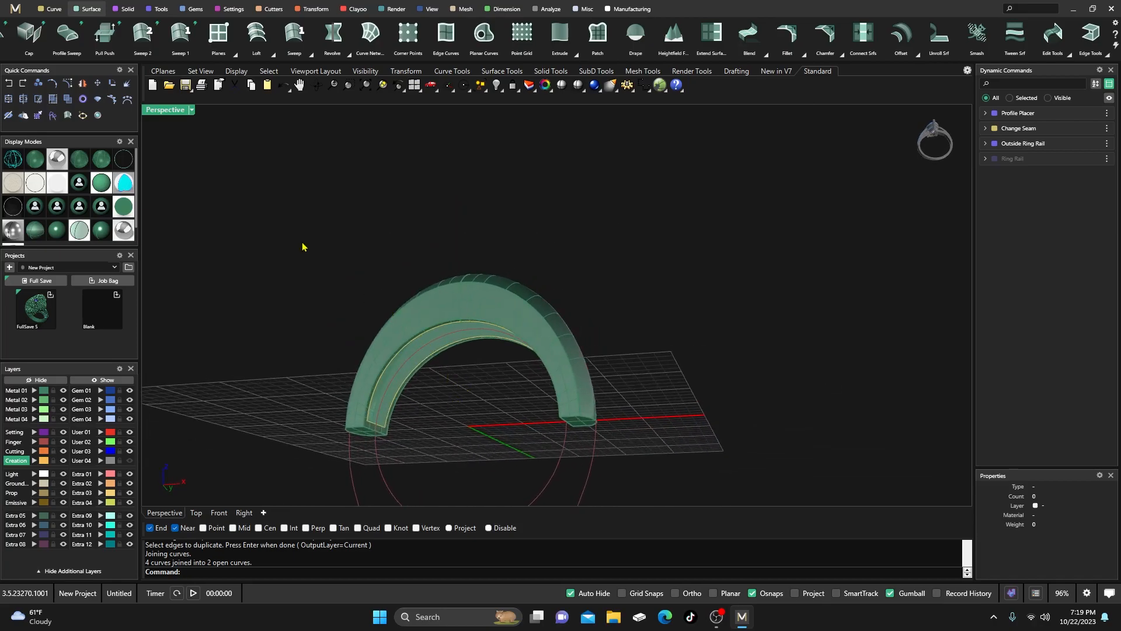
Create a Sweep 2 surface with the two joined rim curves as rails and the short curves at both ends as profiles.
click(143, 33)
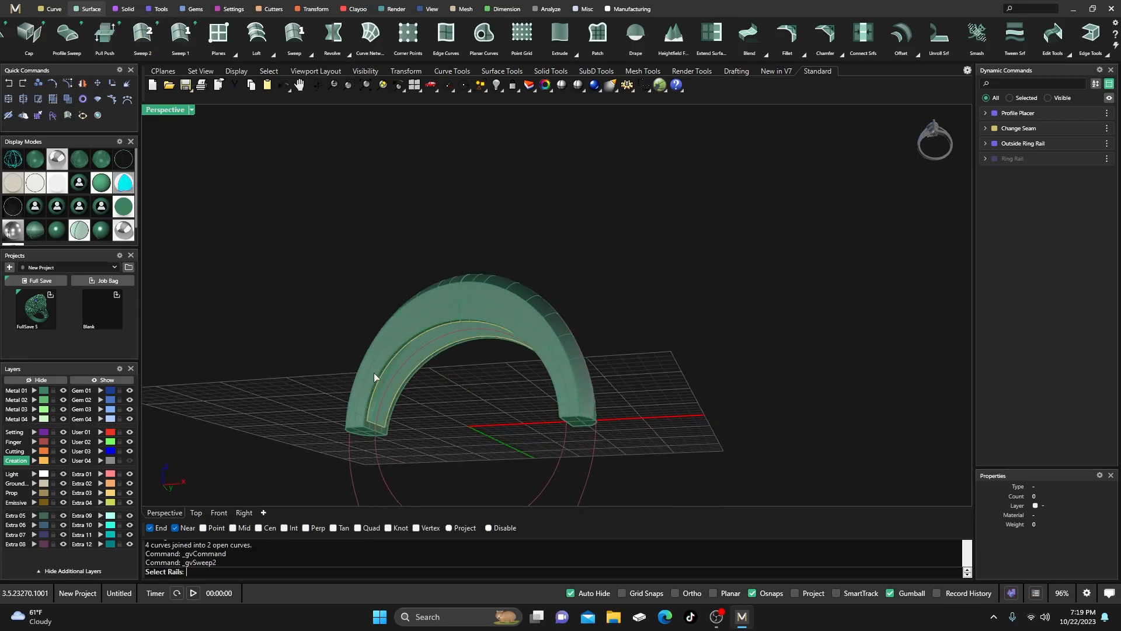
scroll(455, 383, up, 4)
click(444, 367)
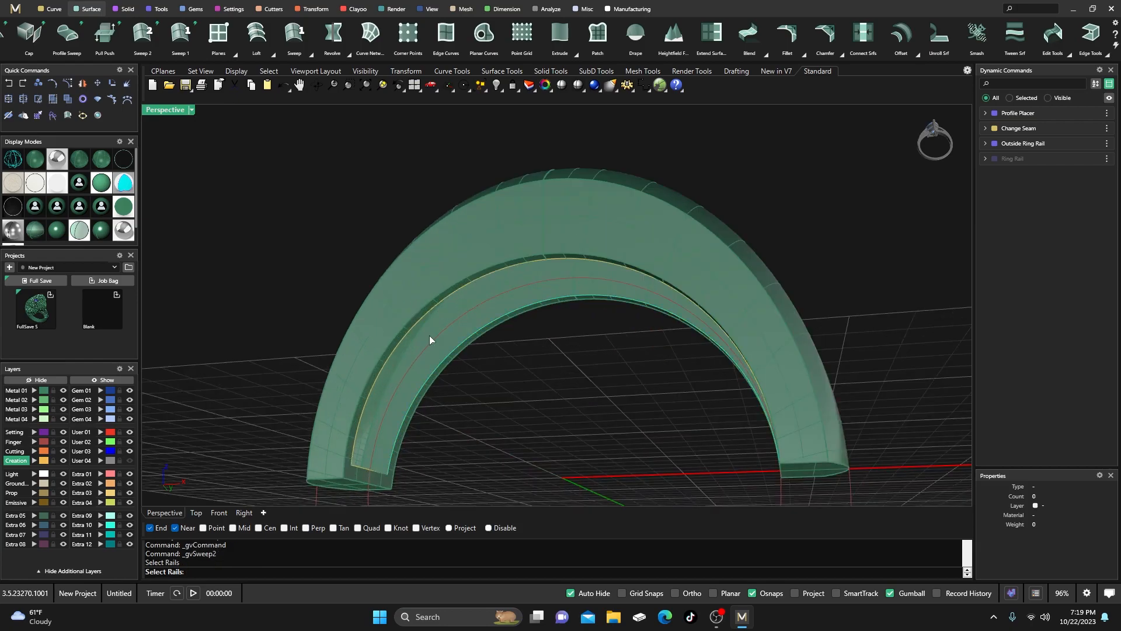
click(425, 316)
click(362, 467)
right_drag(433, 433, 748, 476)
click(779, 479)
right_click(609, 442)
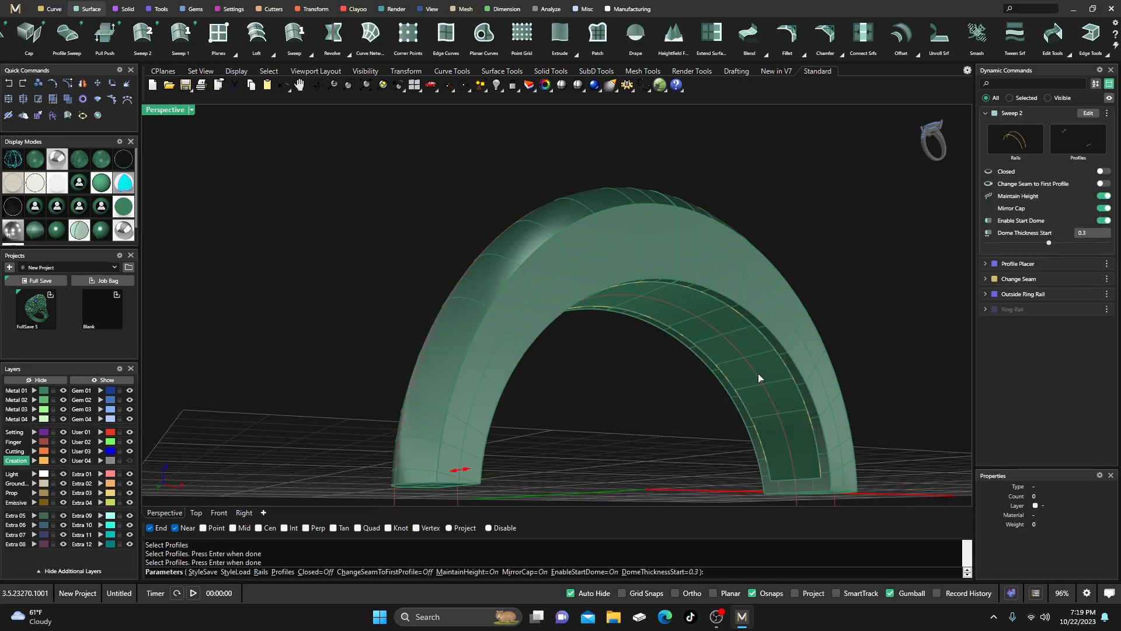
Disable Mirror Cap, Enable Start Dome and Enable End Dome for the Sweep 2 surface.
click(1104, 208)
click(1104, 221)
click(1104, 233)
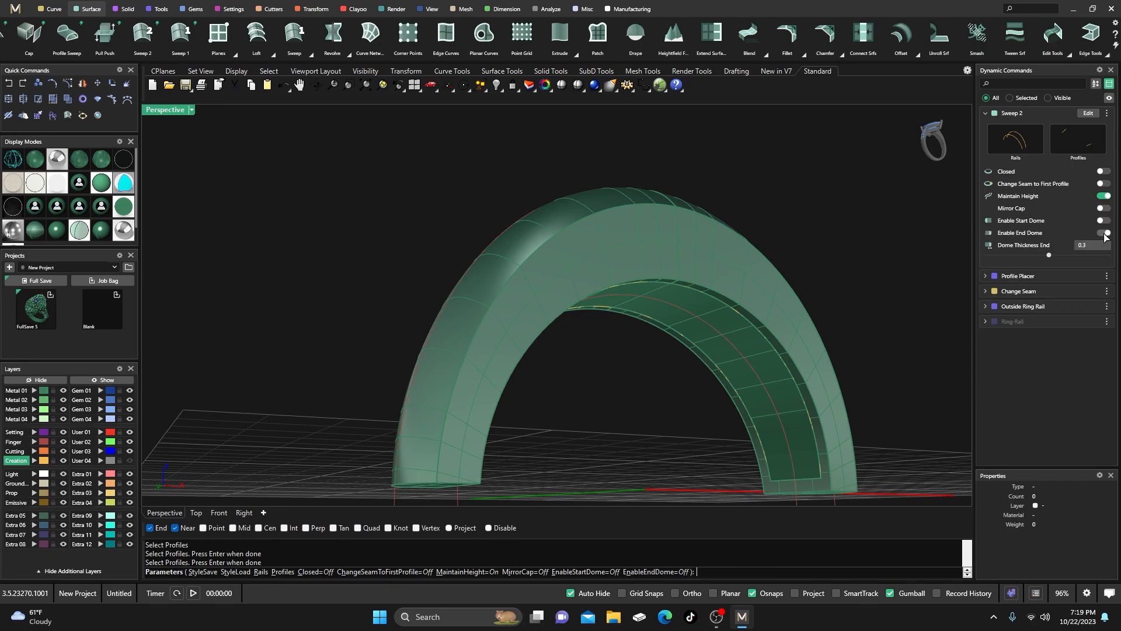
Finish the Sweep 2 surface covering the shank's inner opening and move it to the Metal 03 layer.
right_drag(660, 250, 554, 252)
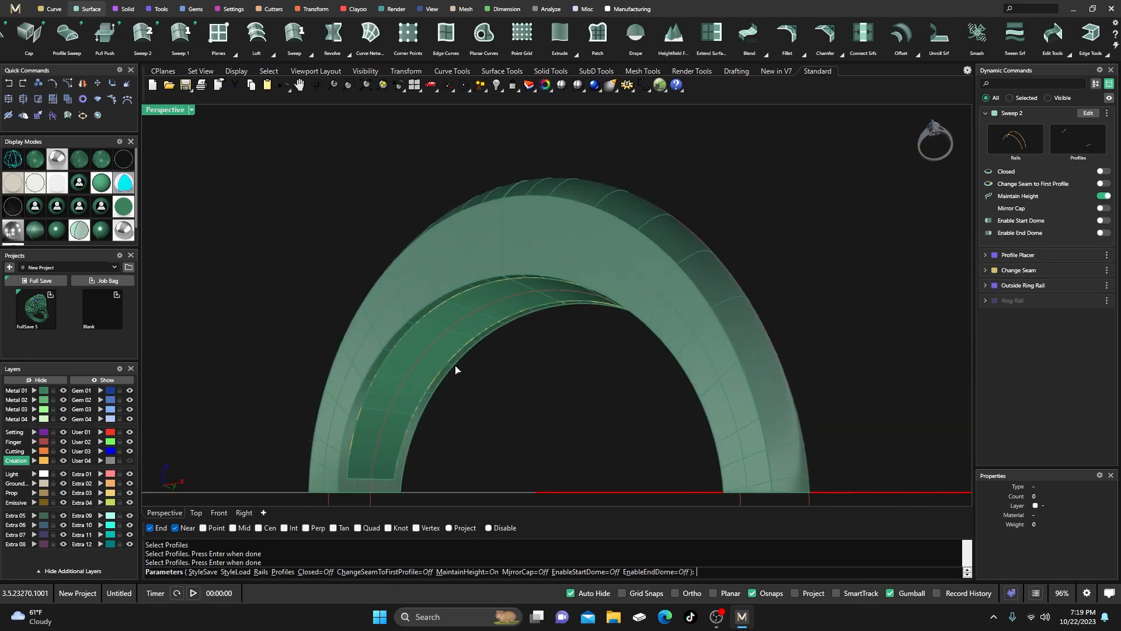
key(Return)
click(450, 349)
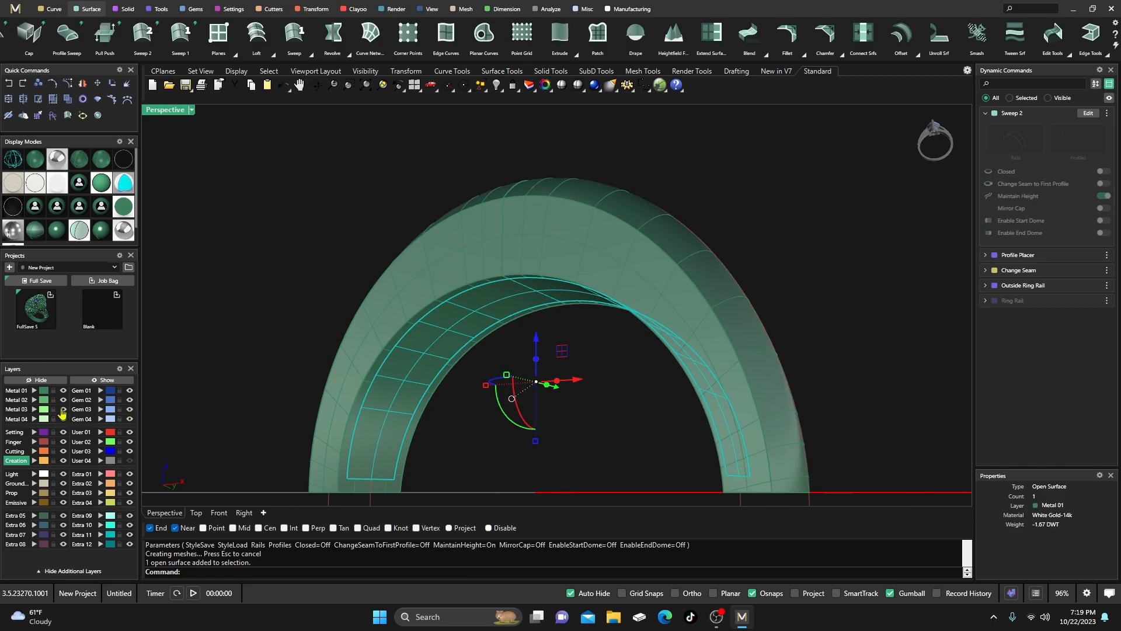
click(34, 409)
click(191, 316)
Create an Auto Base from the Metal 03 surface inside the shank.
scroll(403, 275, down, 6)
right_drag(403, 276, 372, 341)
click(476, 302)
click(343, 266)
click(313, 9)
scroll(133, 32, up, 5)
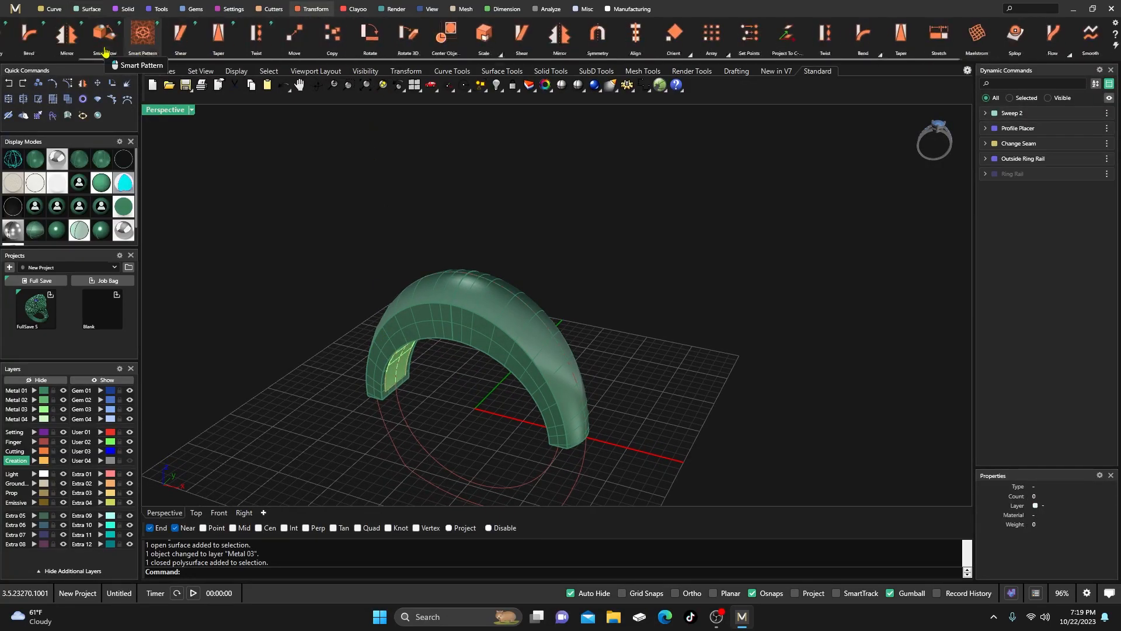
click(29, 34)
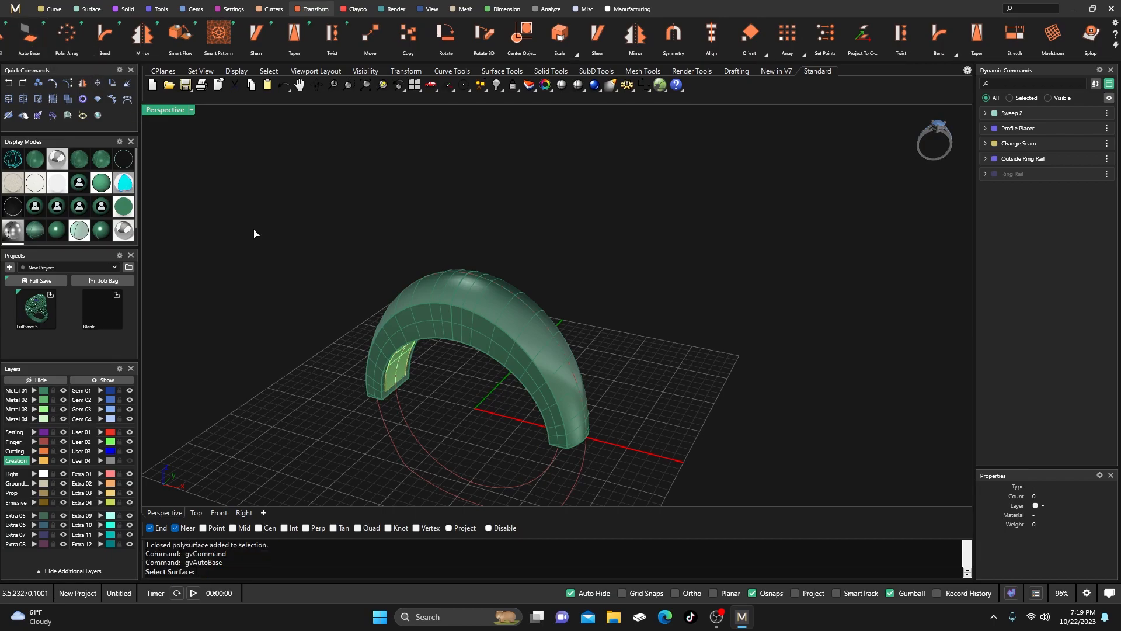
scroll(401, 389, up, 7)
click(383, 367)
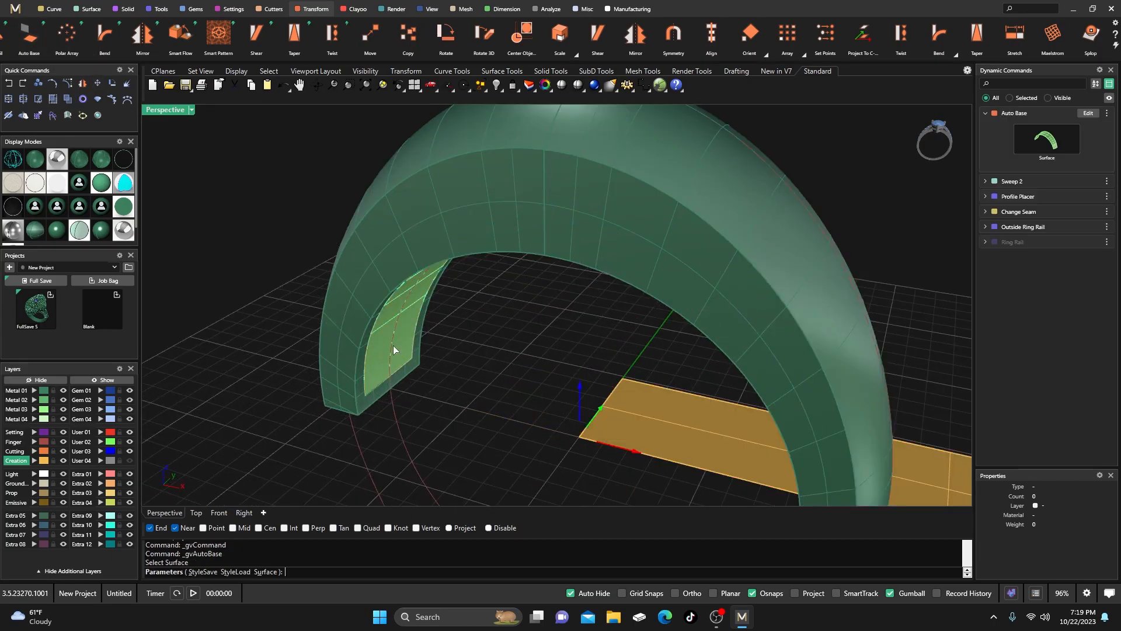
scroll(387, 345, down, 8)
right_drag(387, 376, 399, 398)
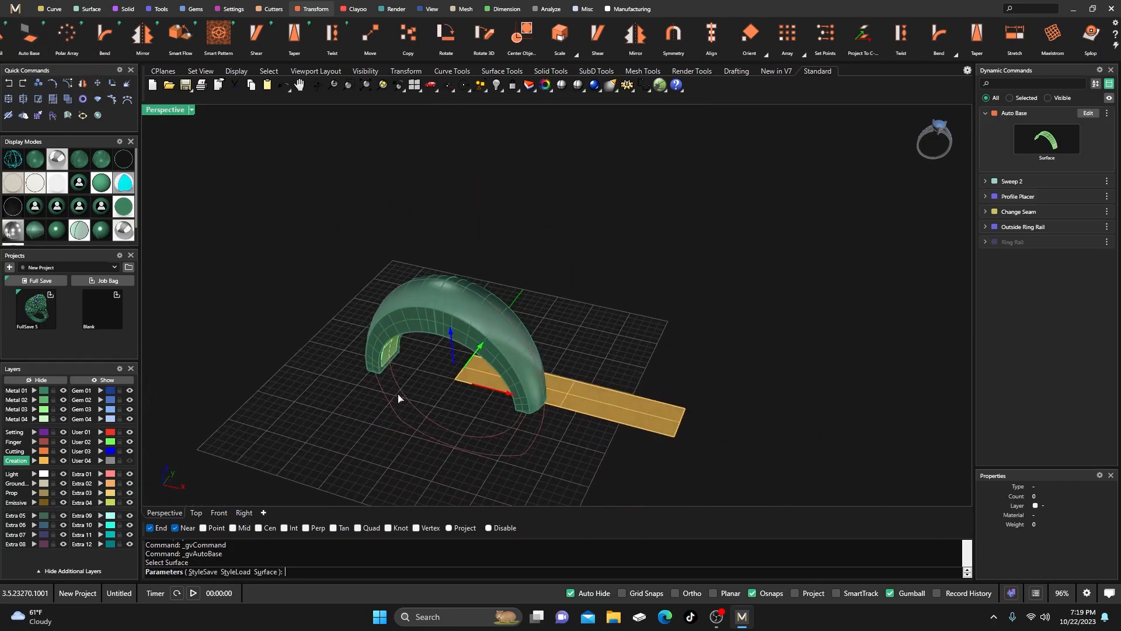
key(Return)
Center the flat base surface at the origin and move it along the Y axis clear of the shank.
click(581, 396)
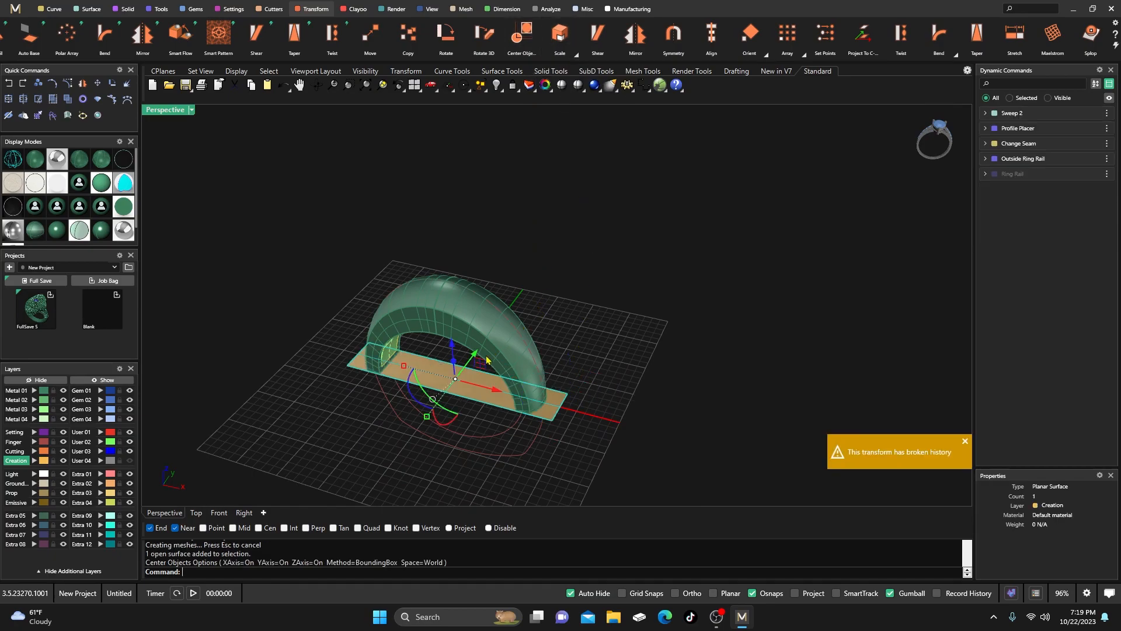
drag(474, 357, 542, 261)
click(368, 220)
right_drag(368, 221, 400, 276)
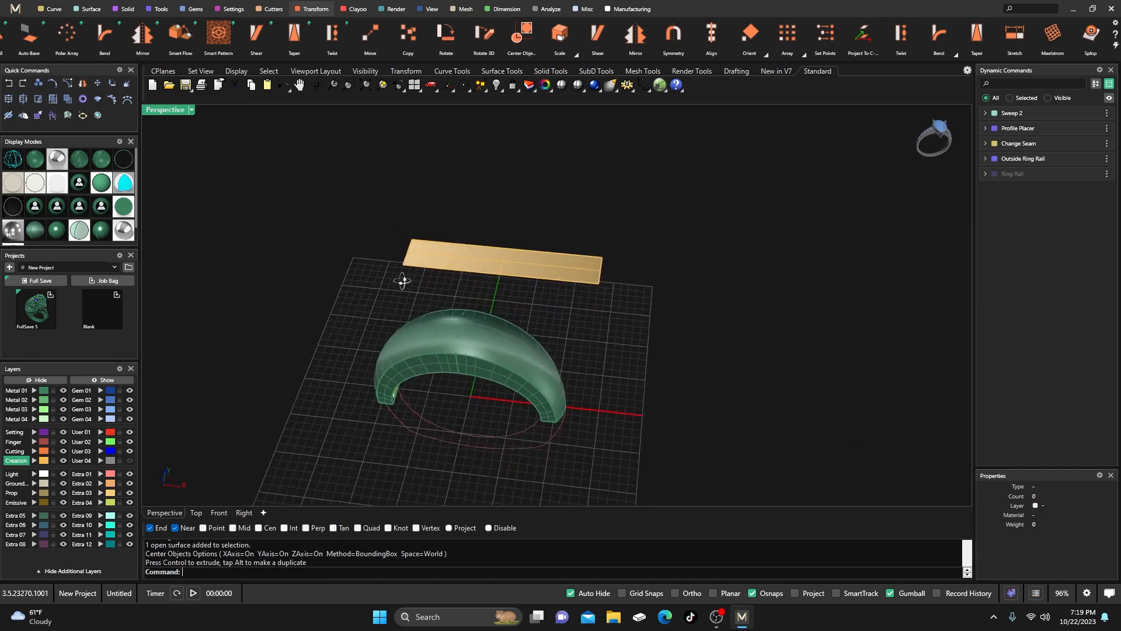
Move the flat base surface to the Ground Plane layer and clear the selection.
scroll(400, 276, up, 3)
click(483, 240)
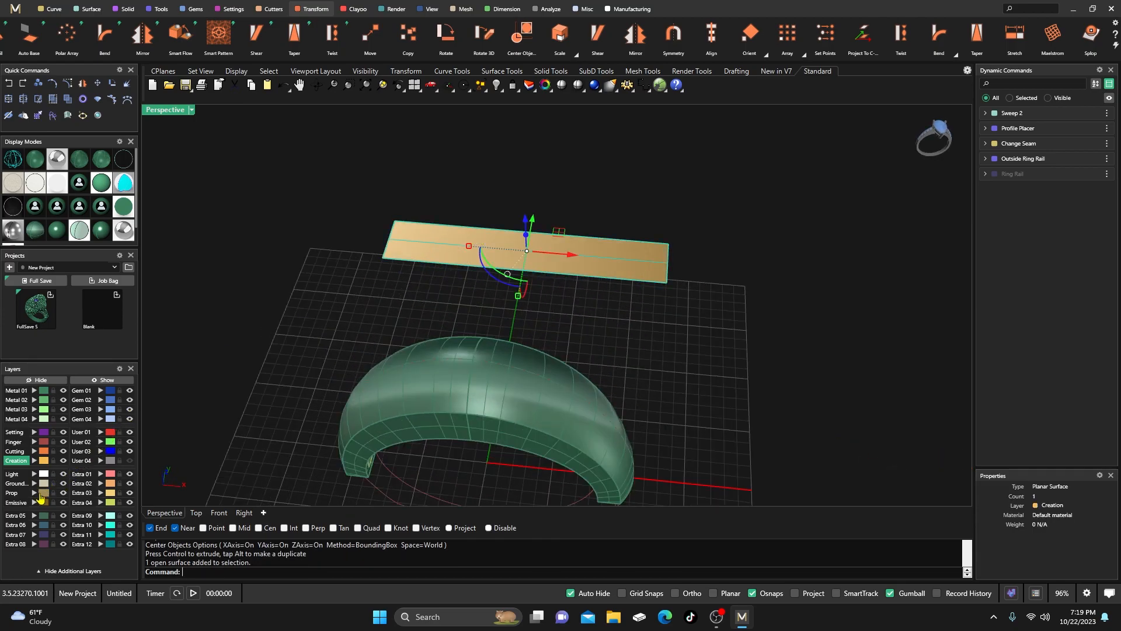
click(34, 484)
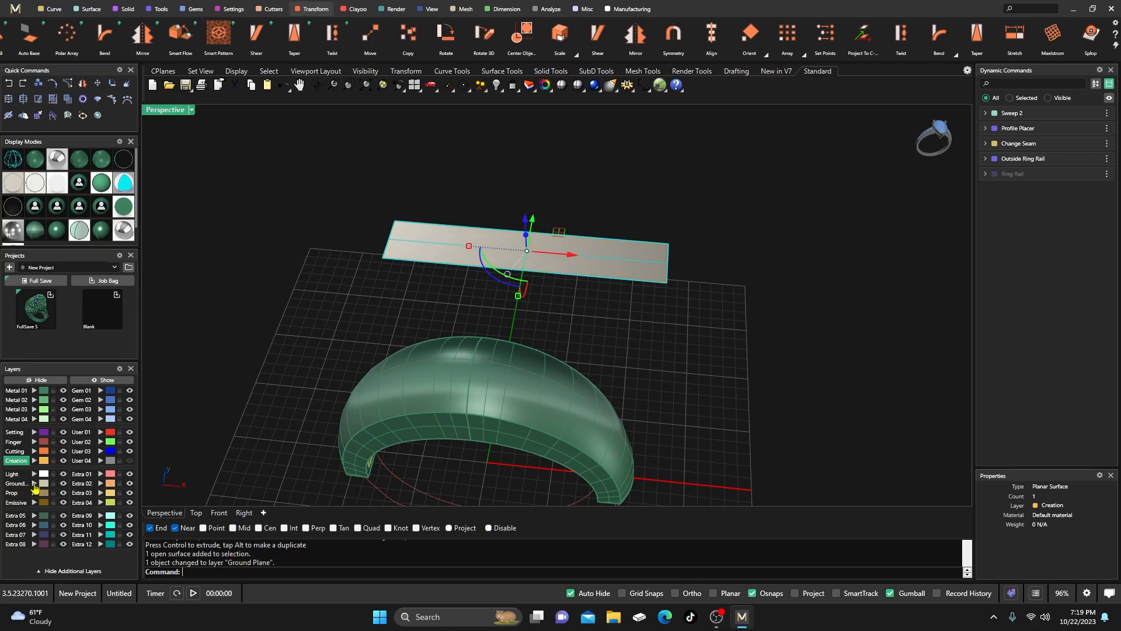
click(533, 205)
Duplicate the flat base surface's border, put the curve on the User 01 layer and make that layer current.
scroll(520, 252, up, 3)
click(521, 247)
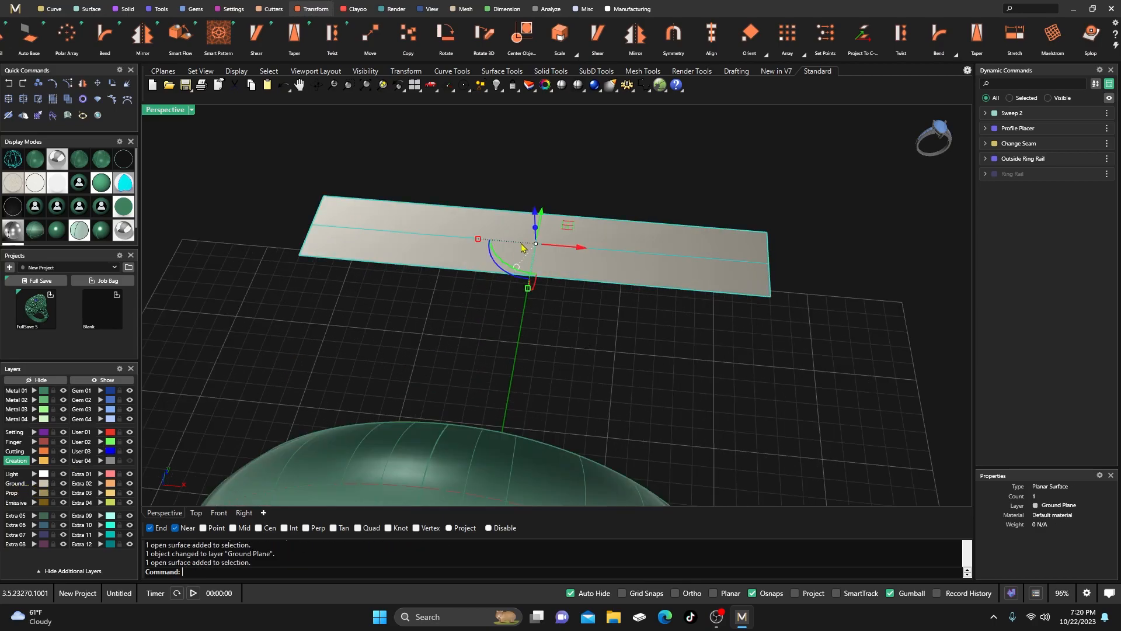
click(53, 9)
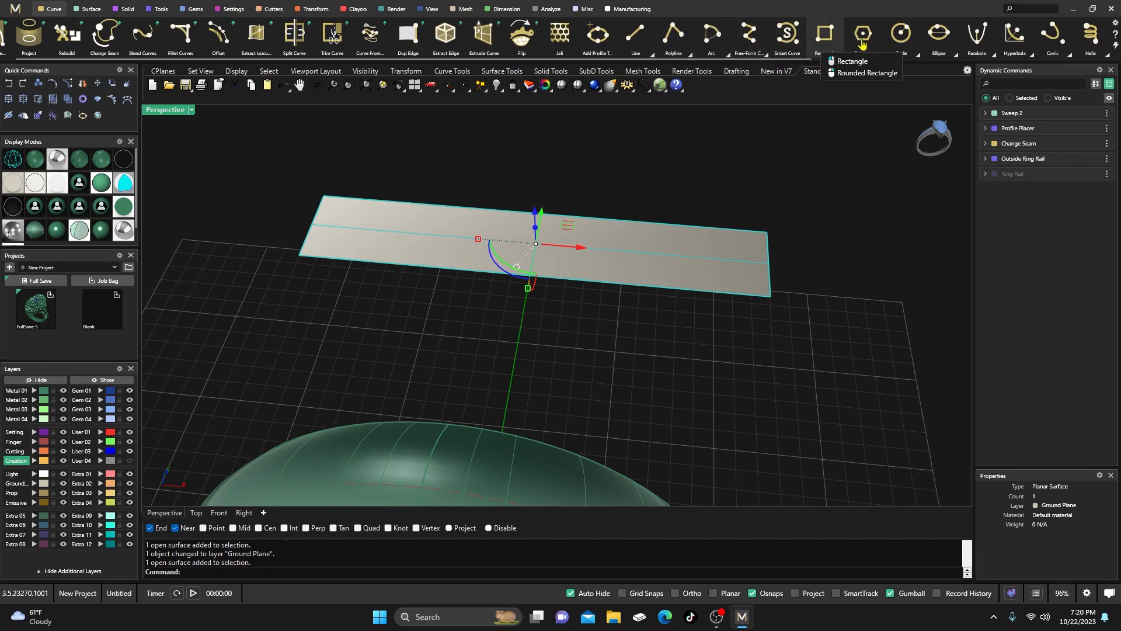
scroll(915, 46, down, 5)
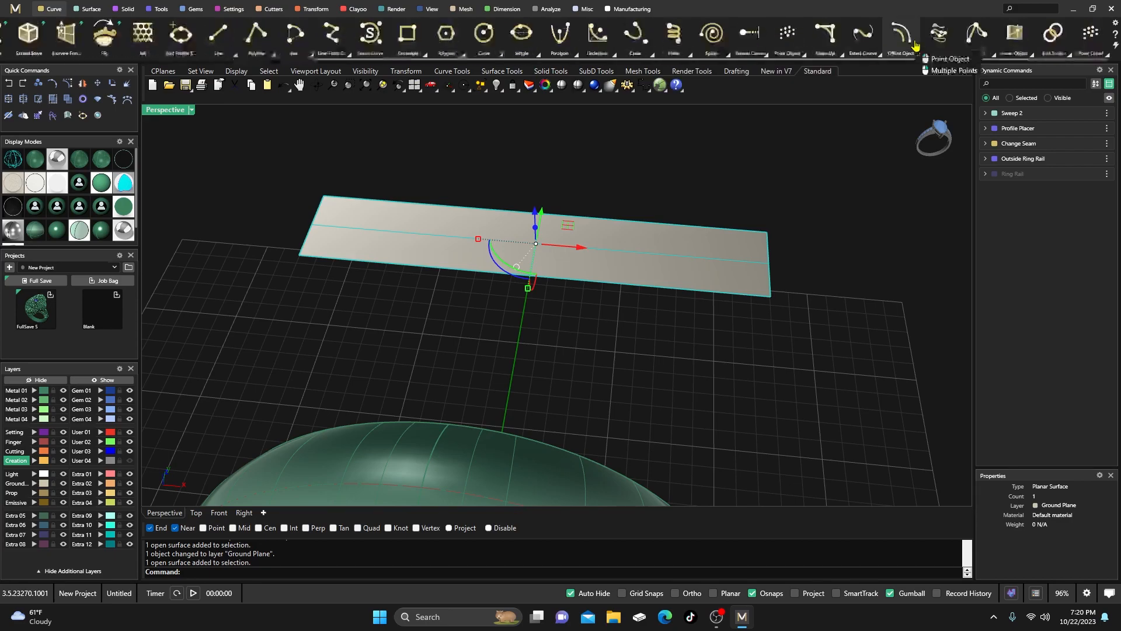
click(1031, 55)
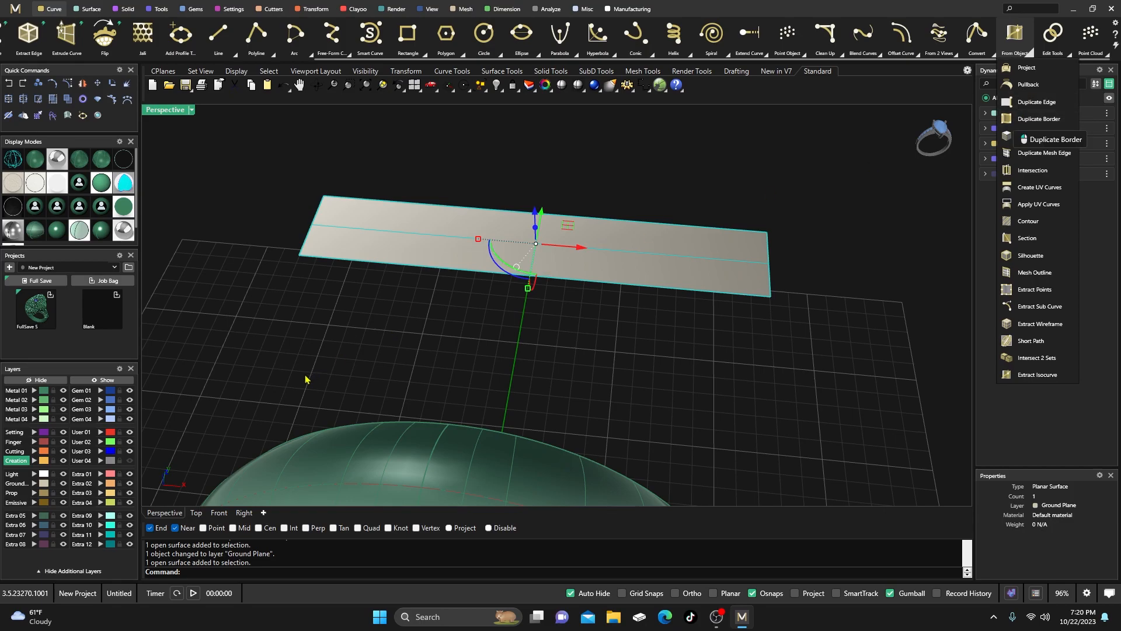
click(1031, 119)
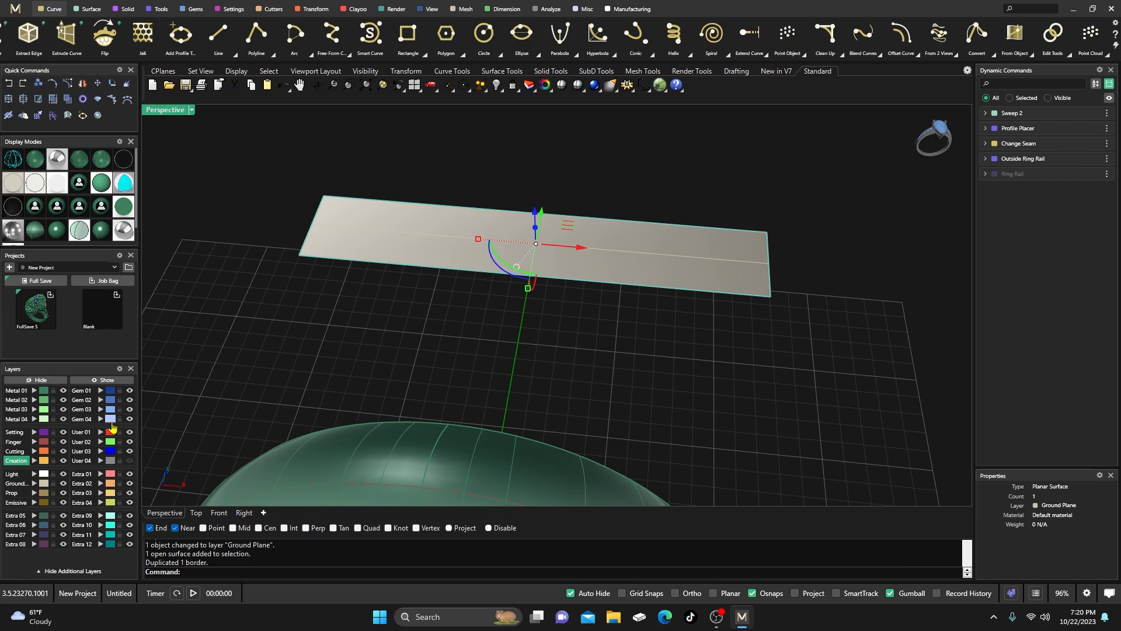
click(101, 433)
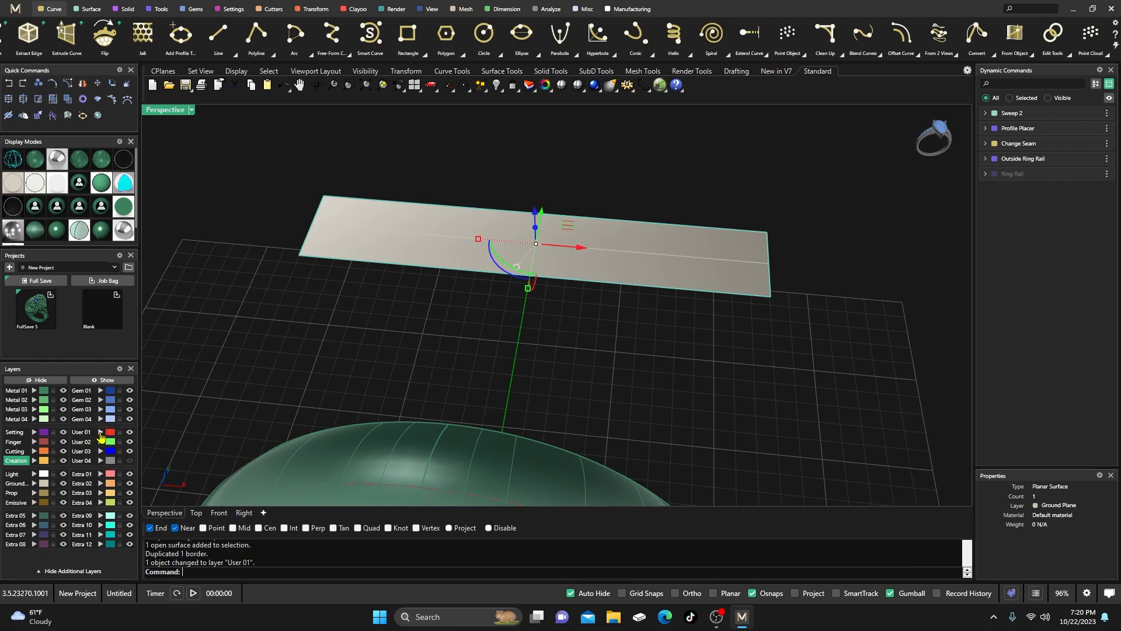
click(82, 433)
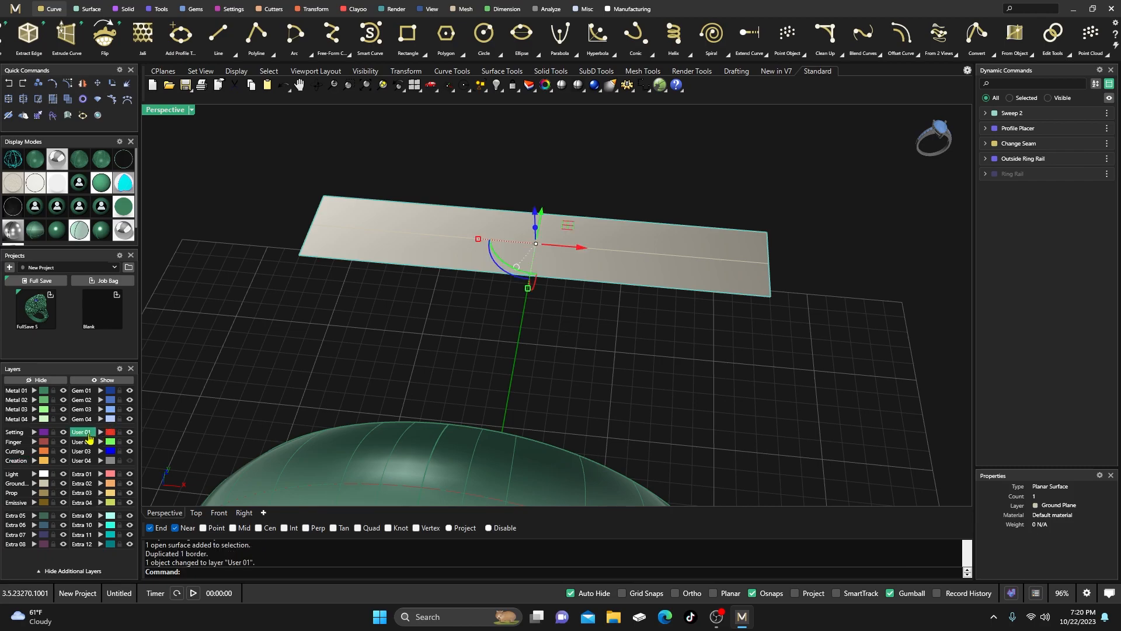
Duplicate the flat base surface's border once more onto the current User 01 layer.
right_click(413, 273)
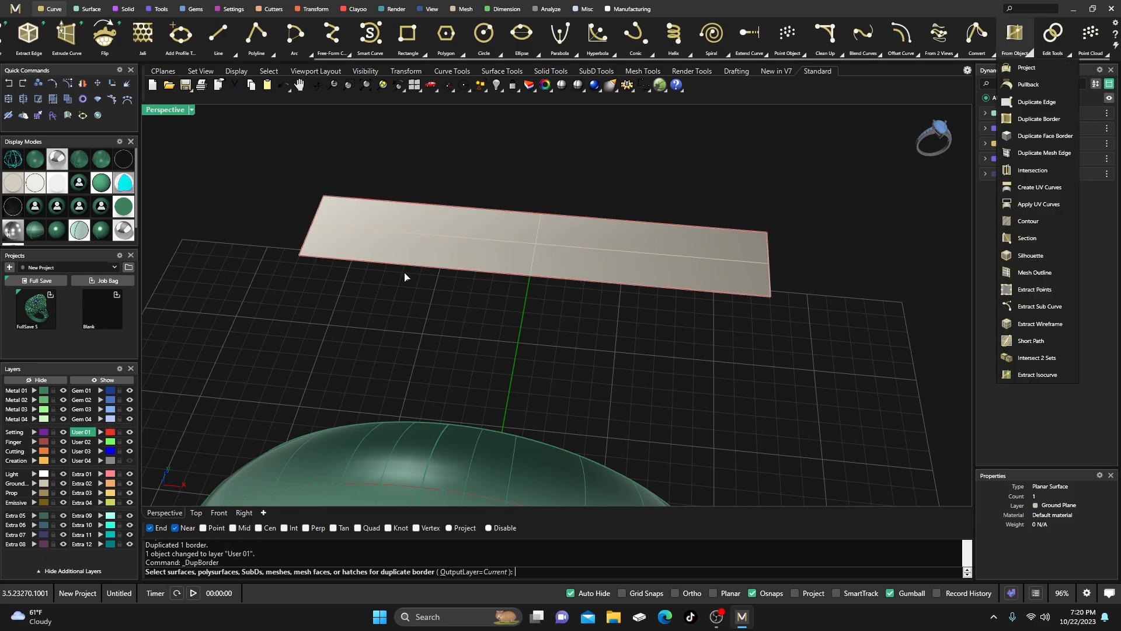
click(310, 221)
key(Return)
Delete one of the two overlapping border curves and check the remaining curve and base surface by selecting each.
click(329, 208)
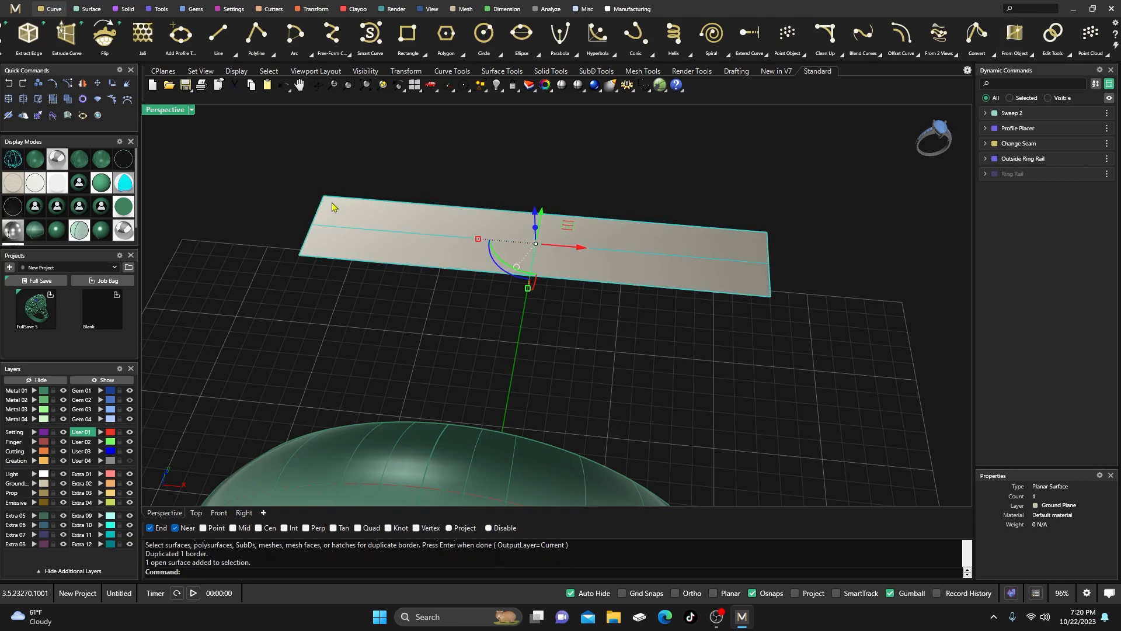
click(347, 175)
click(357, 201)
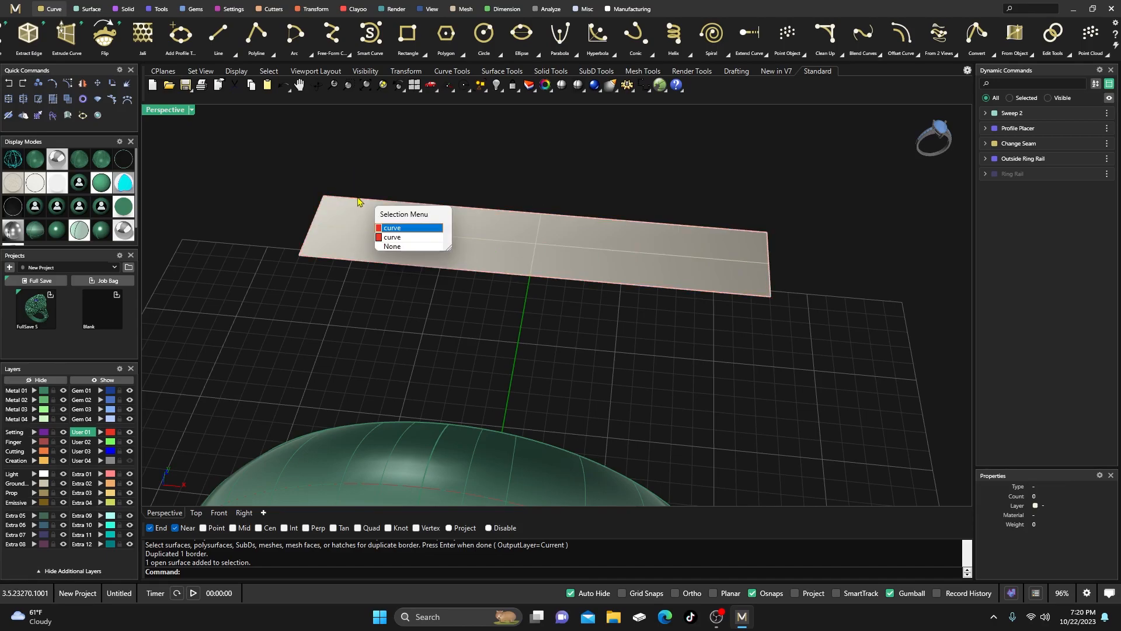
click(386, 228)
key(Delete)
click(392, 202)
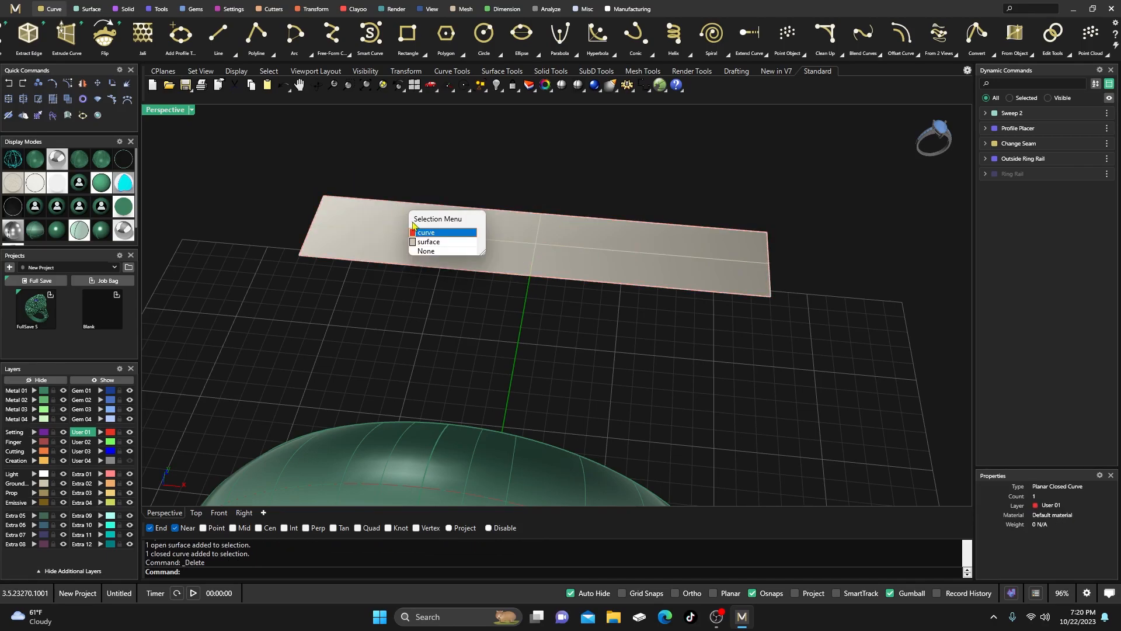
click(421, 233)
click(504, 178)
click(496, 247)
click(474, 170)
Start a Jali pattern on the flat base surface using the METRO honeycomb pattern from the library.
right_drag(441, 212, 347, 300)
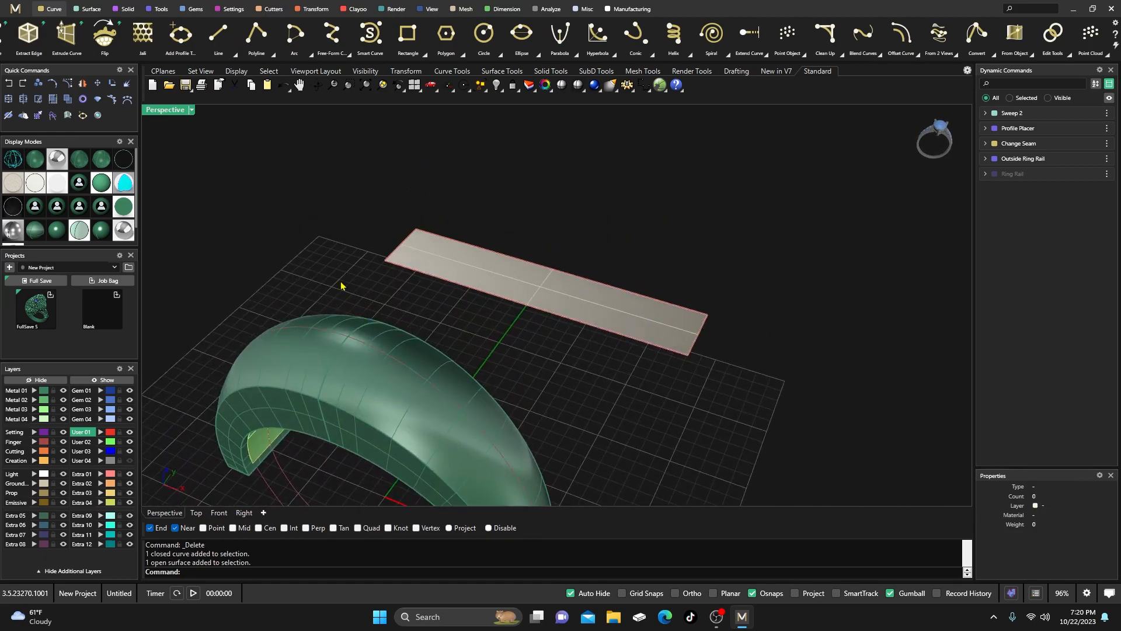
click(142, 33)
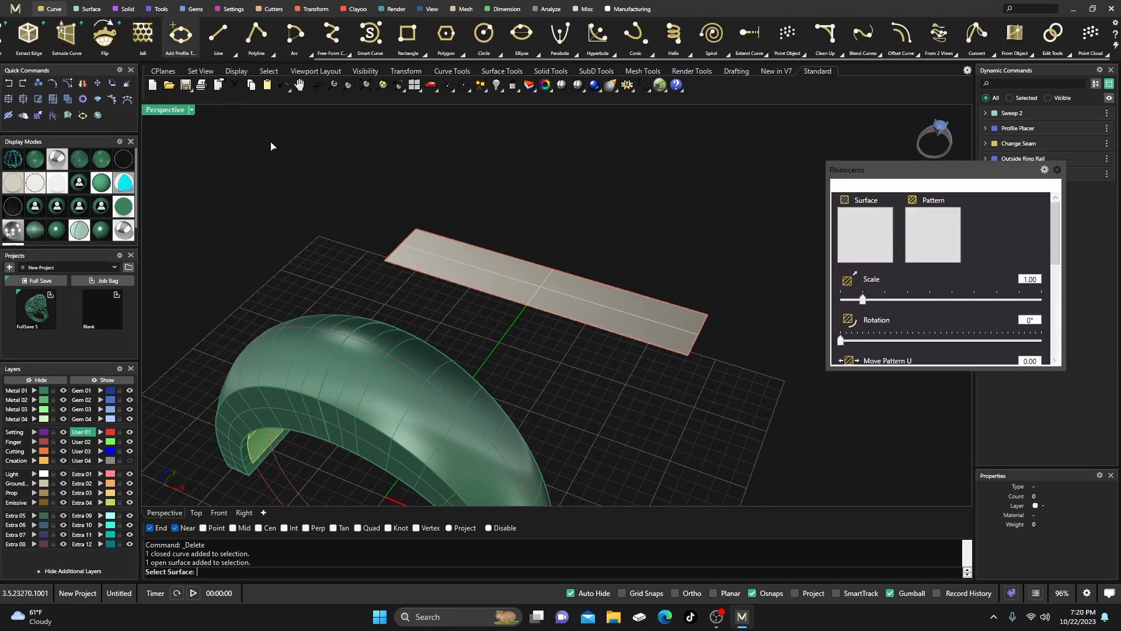
click(528, 290)
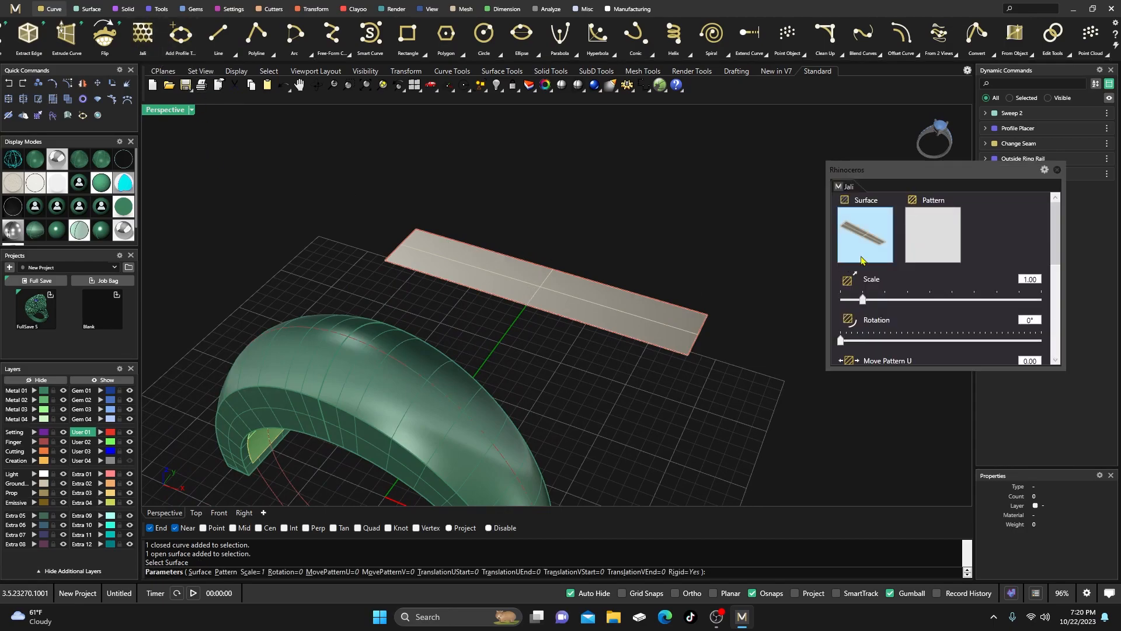
click(924, 237)
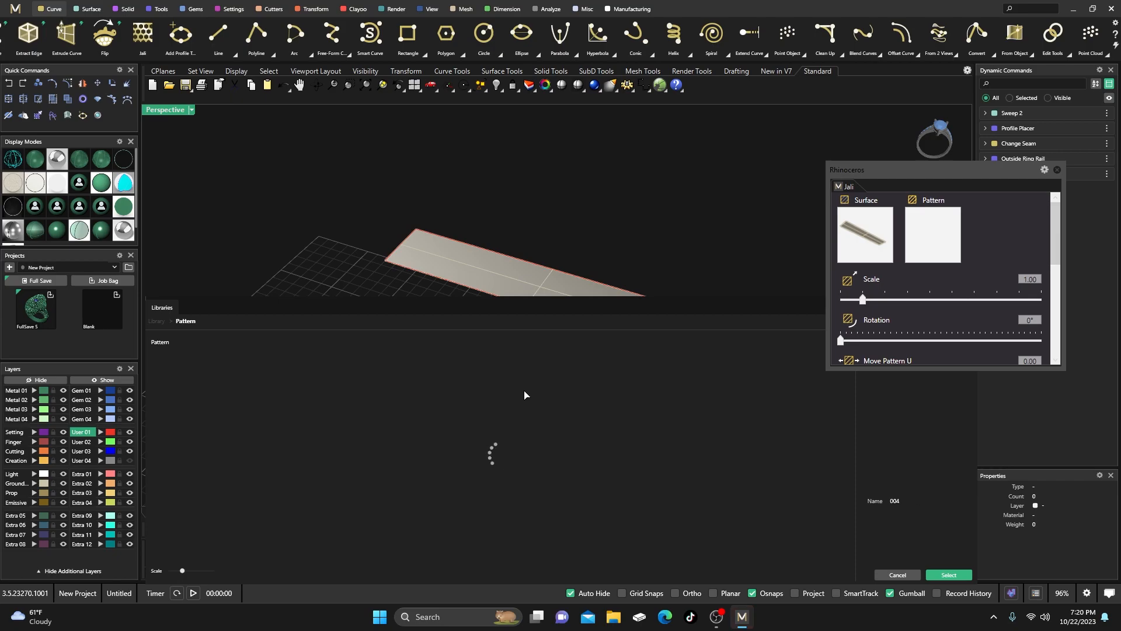
scroll(502, 421, down, 3)
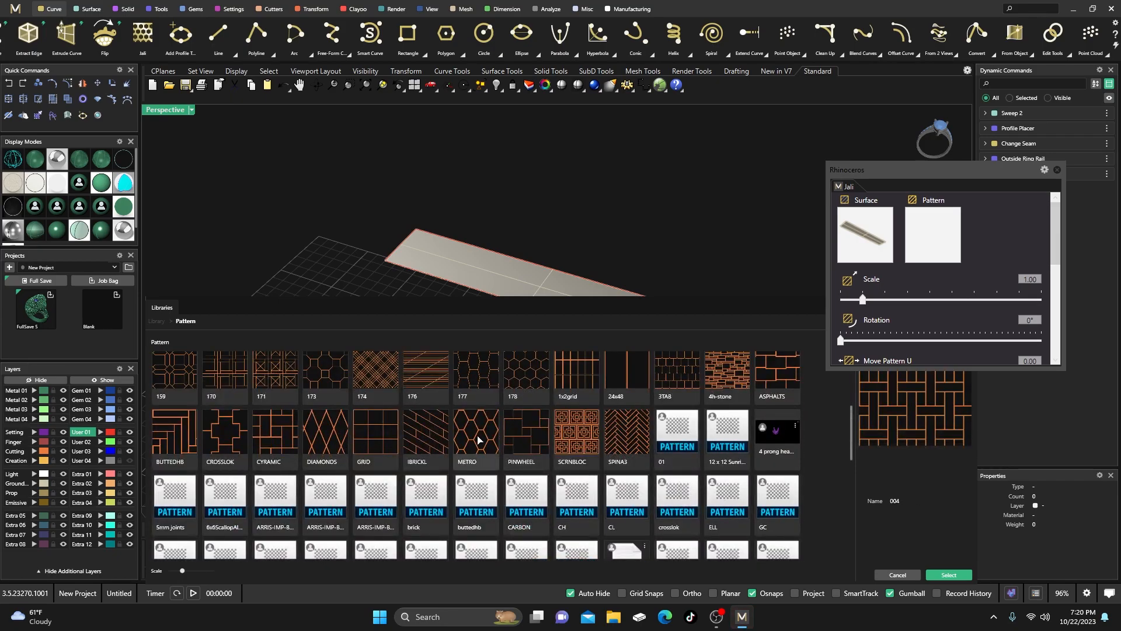
double_click(479, 438)
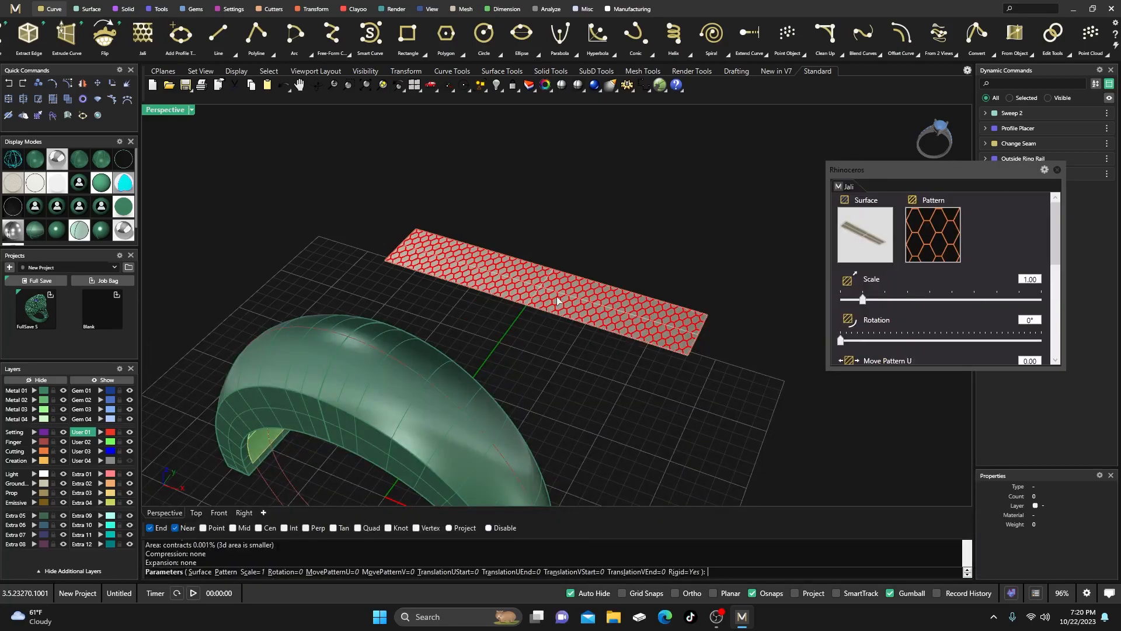
Set the Jali pattern's scale to 1.50 and finish the command.
click(887, 299)
scroll(586, 325, up, 4)
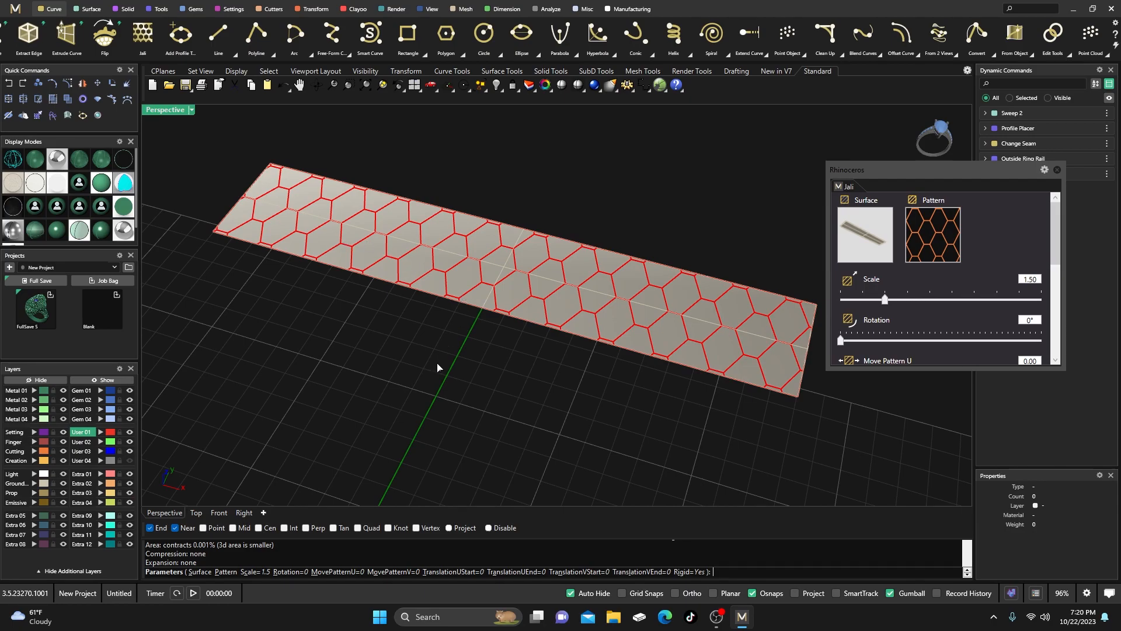
key(Return)
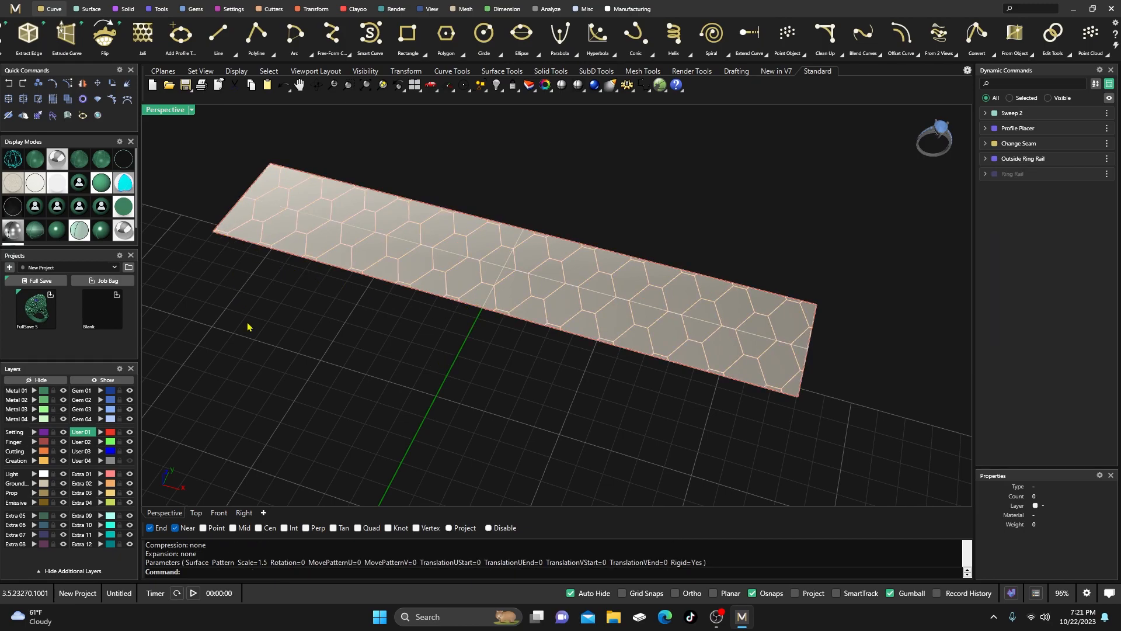
Create pipes with round caps and 0.3 start and end radius along the grouped Jali pattern curves.
click(352, 257)
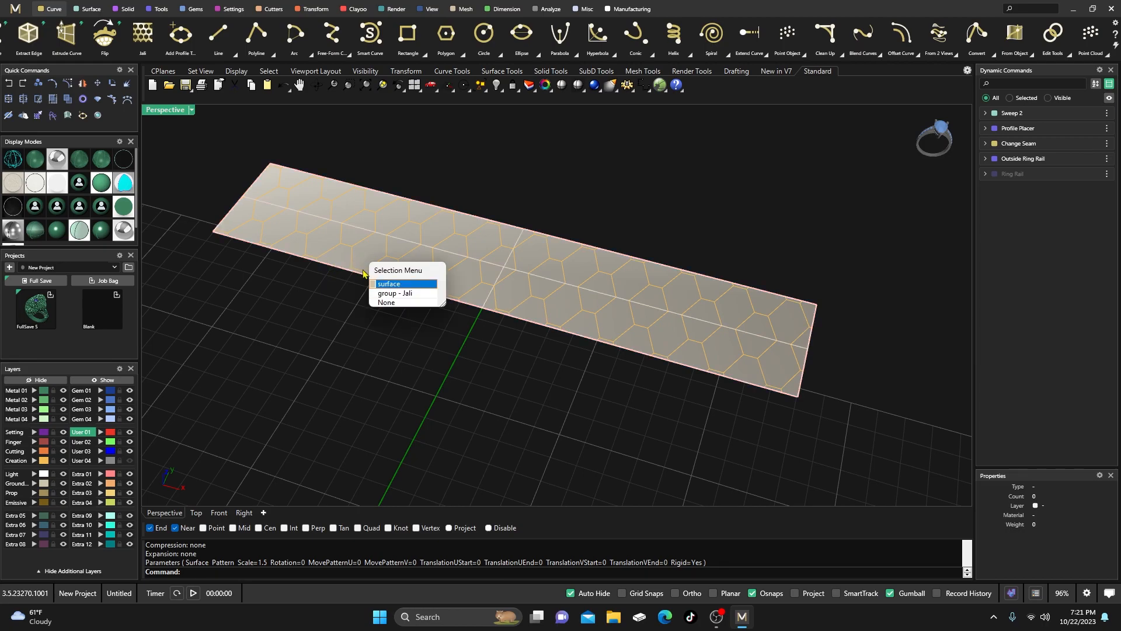
click(383, 292)
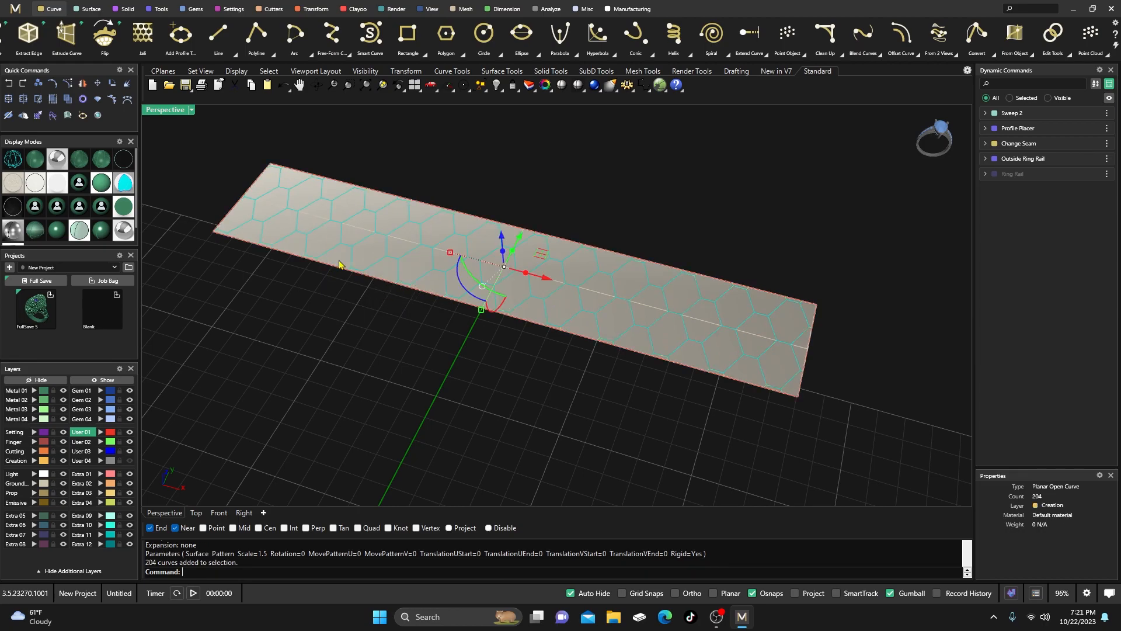
click(125, 9)
click(27, 32)
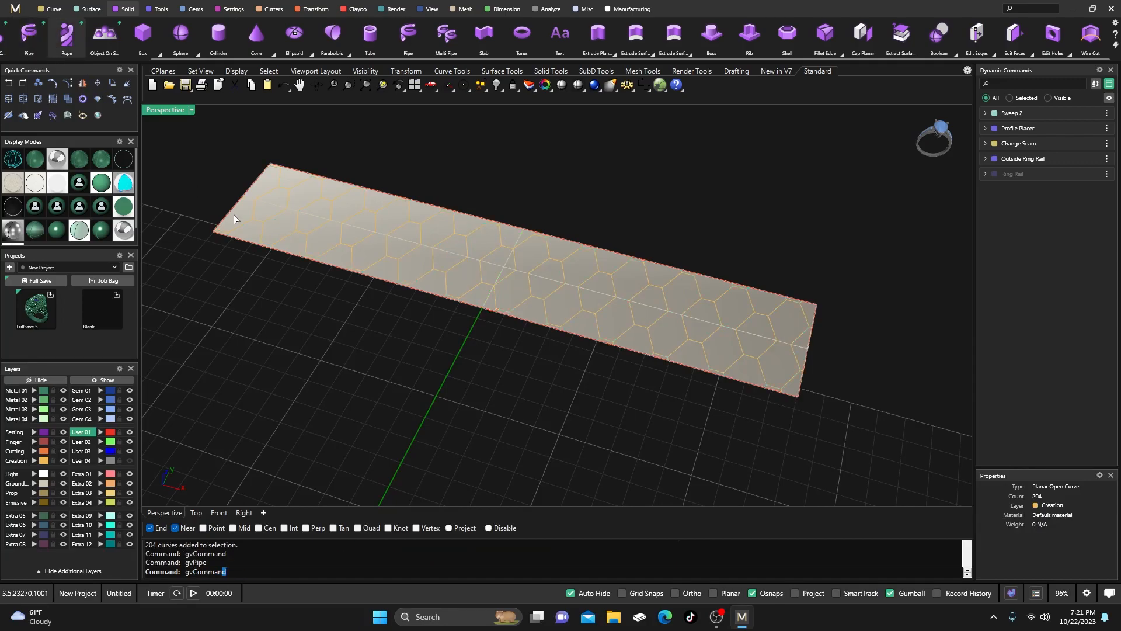
right_drag(418, 375, 389, 344)
scroll(412, 357, down, 4)
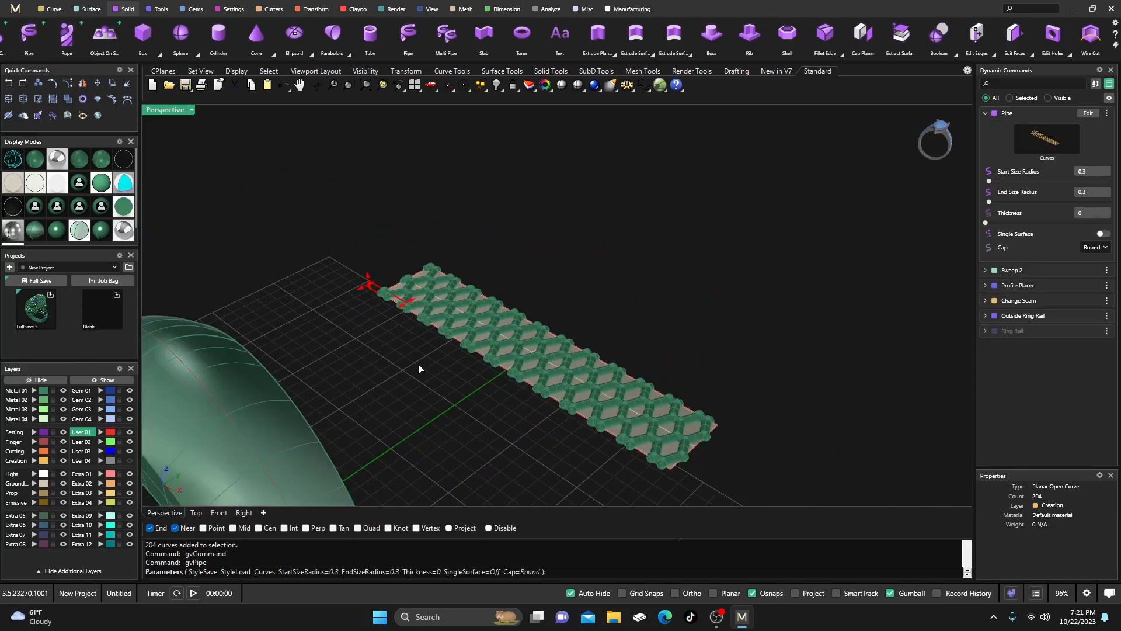
right_click(419, 364)
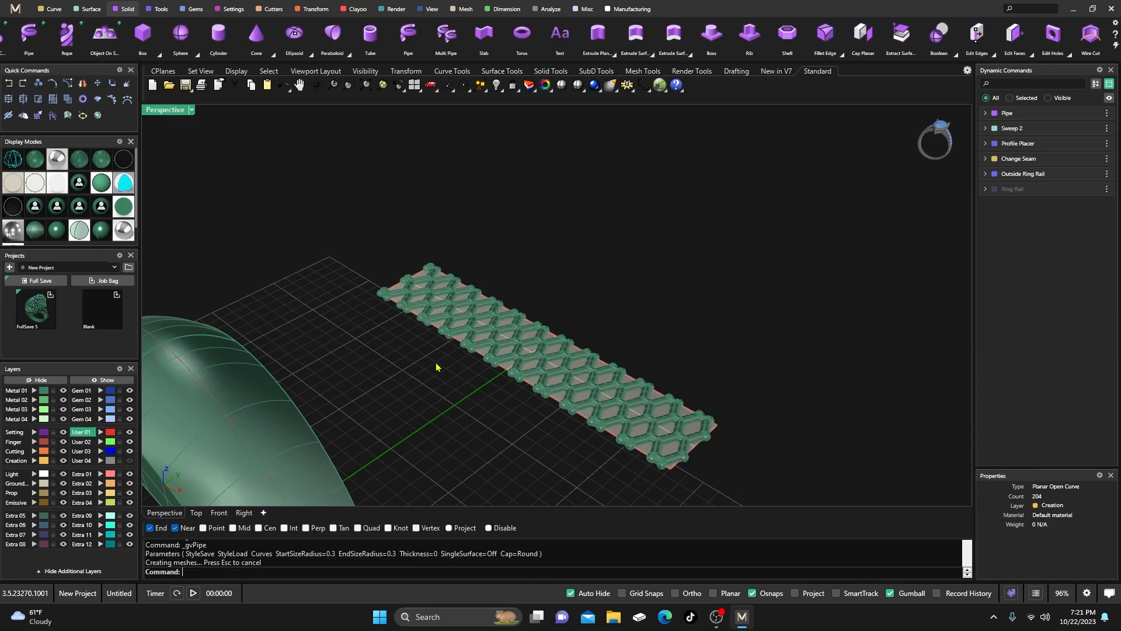
Hide the Metal 03 layer holding the surface inside the shank.
scroll(456, 356, up, 3)
scroll(461, 350, up, 2)
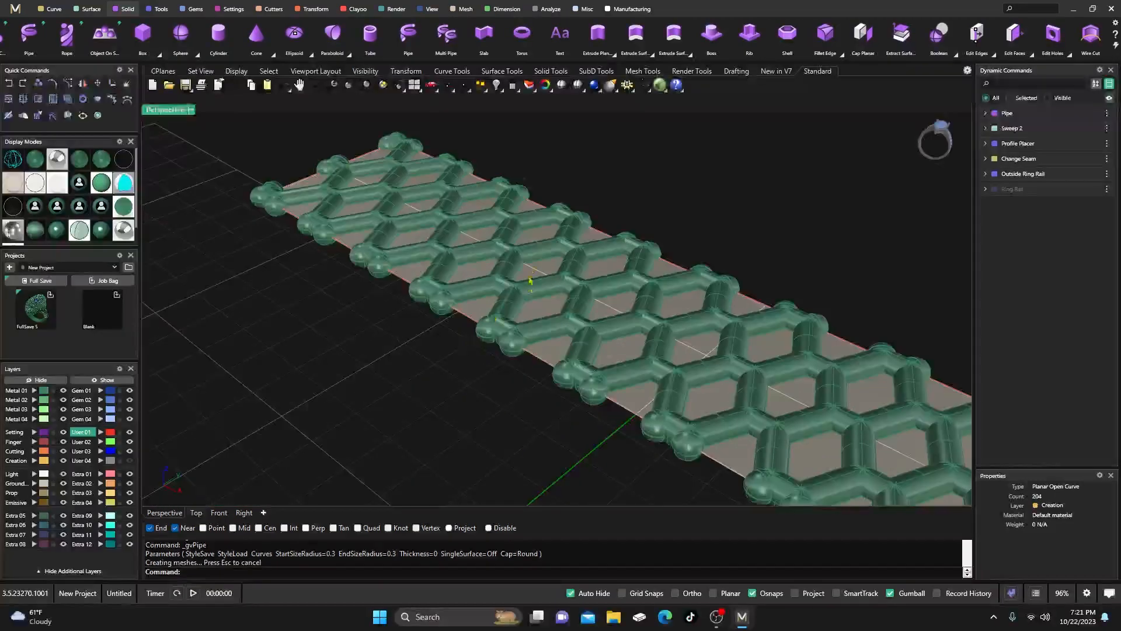
scroll(494, 333, down, 3)
scroll(495, 333, down, 6)
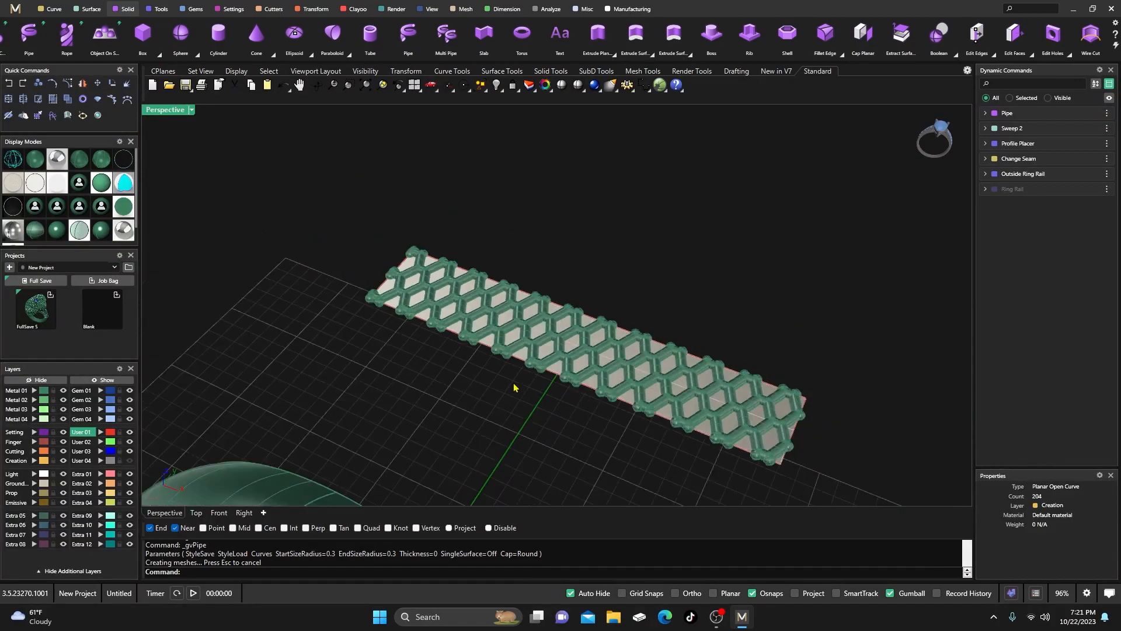
right_drag(513, 388, 535, 322)
scroll(503, 360, up, 5)
scroll(503, 360, up, 3)
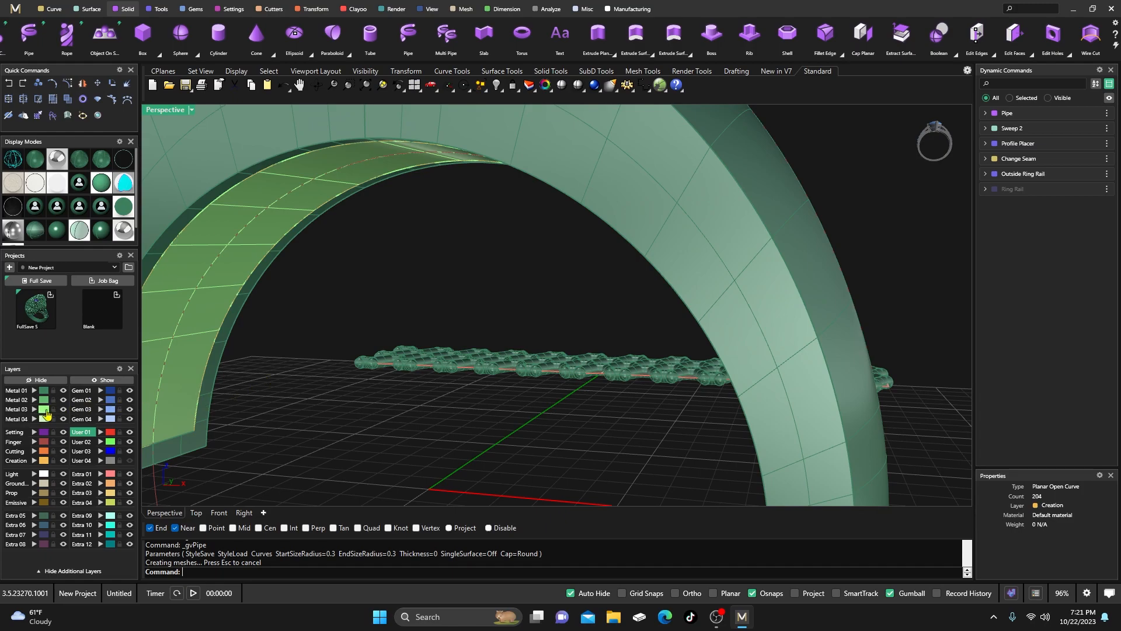
click(63, 409)
scroll(300, 450, down, 3)
right_drag(300, 451, 302, 380)
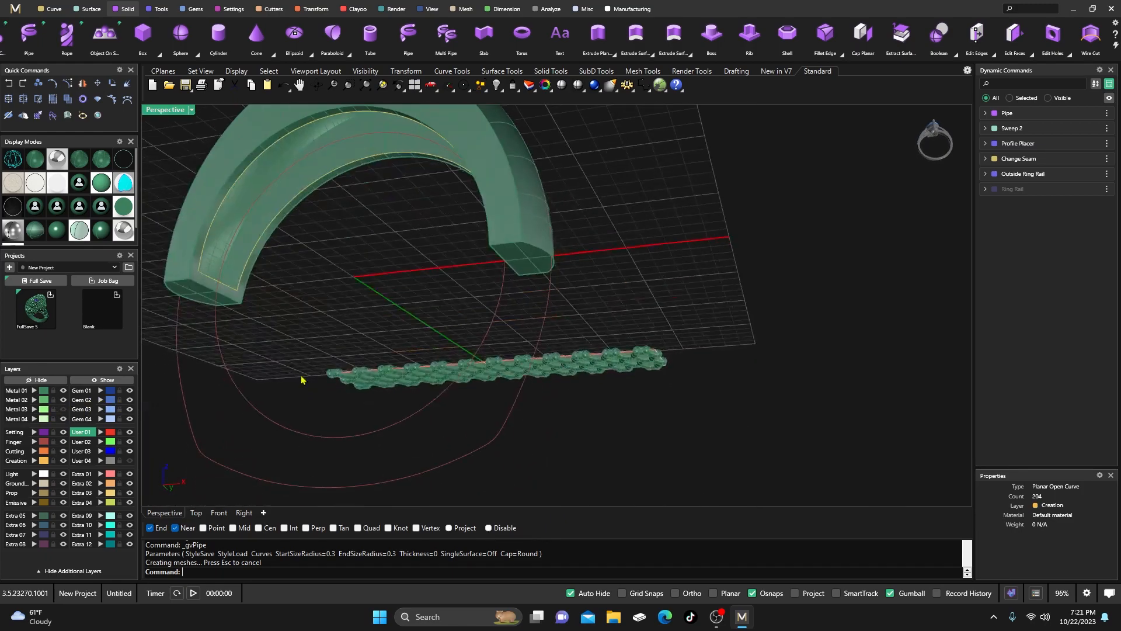